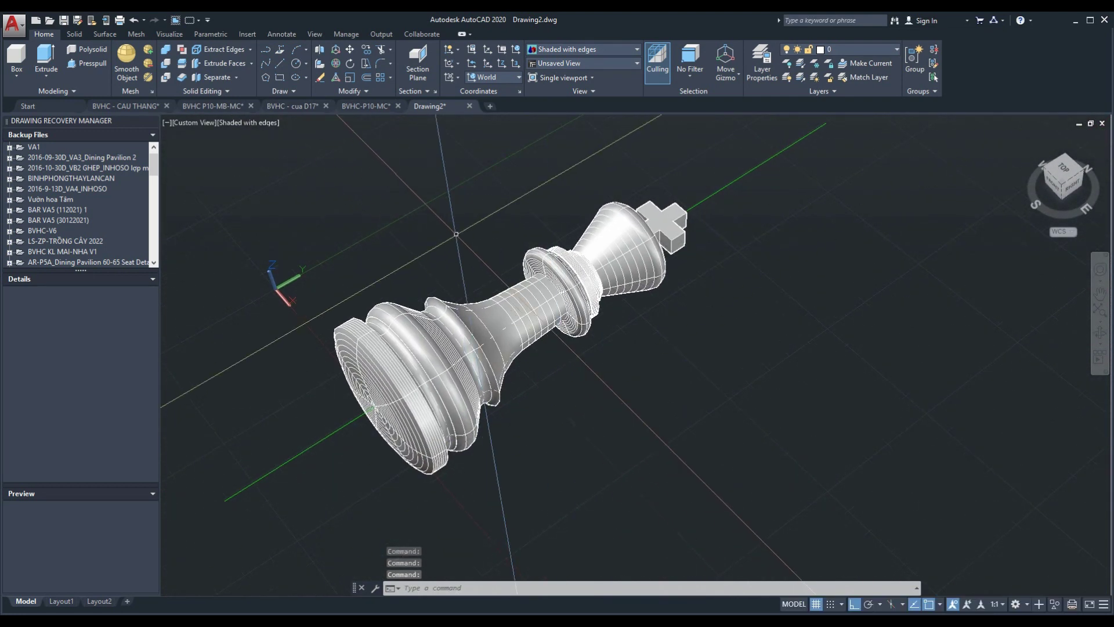
Cycle the king through Shades of Gray and Shaded, ending on Realistic, and orbit it.
{"action": "left_click", "coordinate": [232, 123]}
{"action": "left_click", "coordinate": [295, 229]}
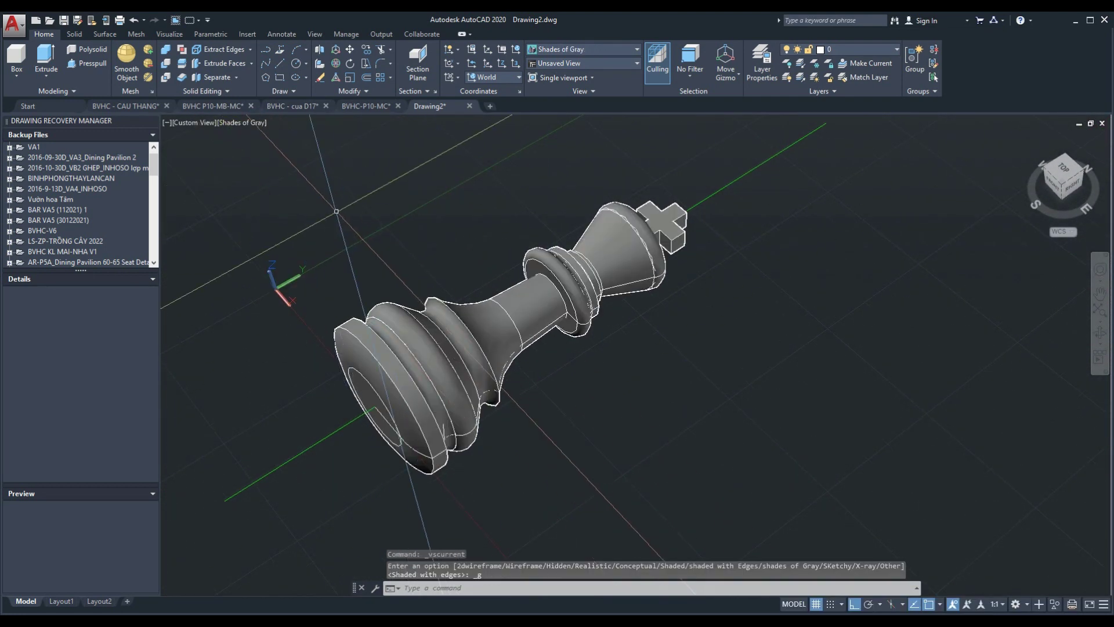
{"action": "left_click", "coordinate": [251, 127]}
{"action": "left_click", "coordinate": [293, 208]}
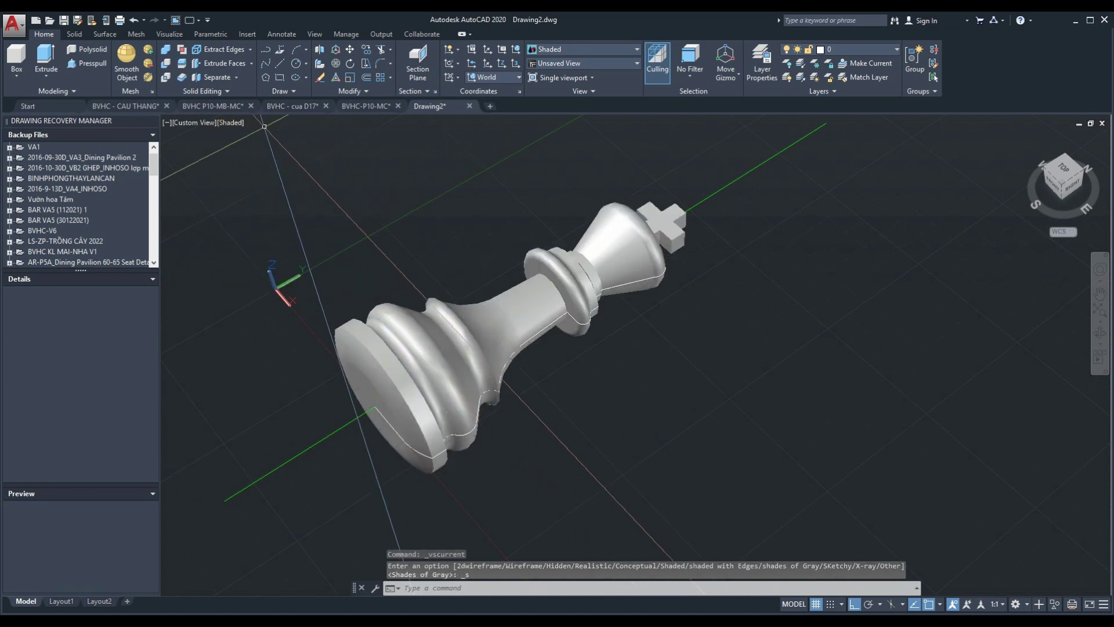
{"action": "left_click", "coordinate": [225, 123]}
{"action": "left_click", "coordinate": [250, 200]}
{"action": "mouse_move", "coordinate": [1033, 145]}
{"action": "middle_mouse_down", "text": "shift"}
{"action": "mouse_move", "coordinate": [786, 430]}
{"action": "mouse_move", "coordinate": [515, 312]}
{"action": "middle_mouse_up", "text": "shift"}
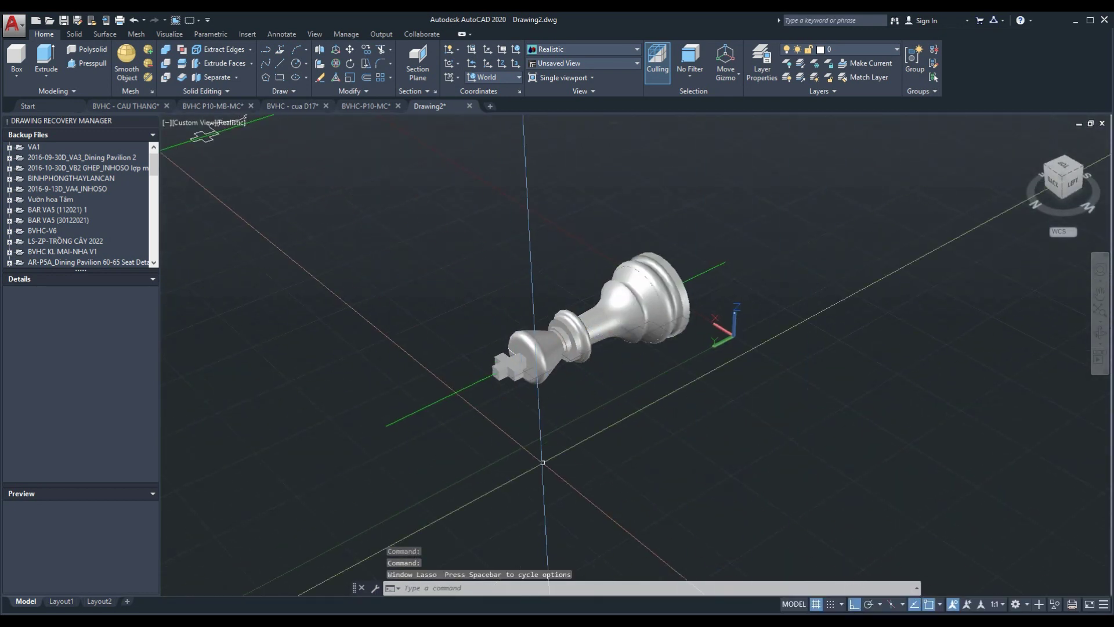
{"action": "left_click_drag", "start_coordinate": [416, 195], "coordinate": [833, 413]}
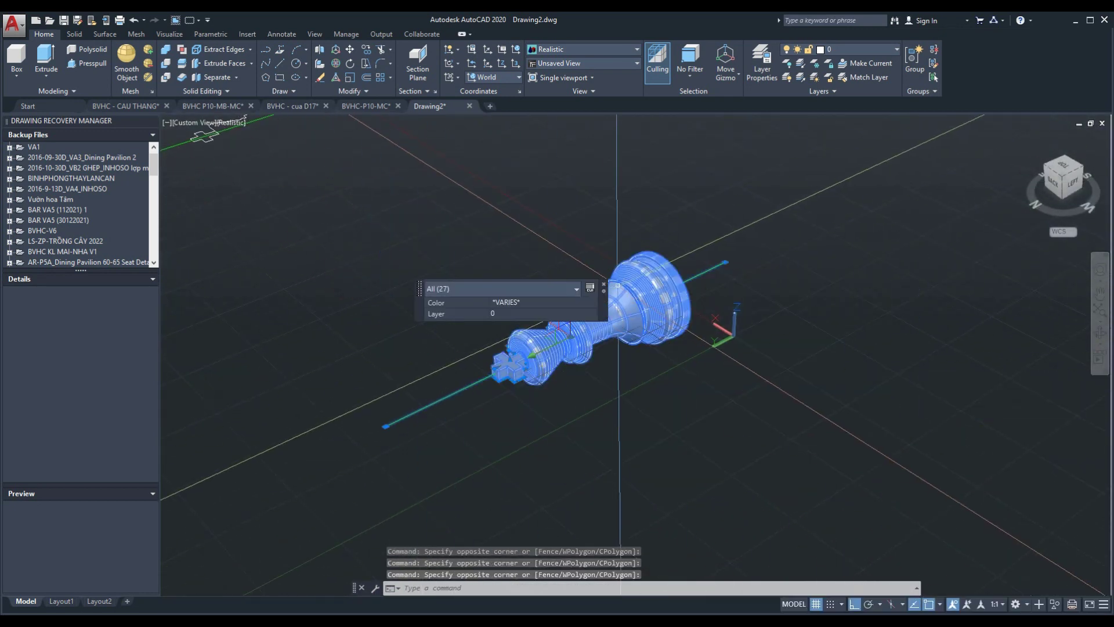
{"action": "left_click", "coordinate": [351, 64]}
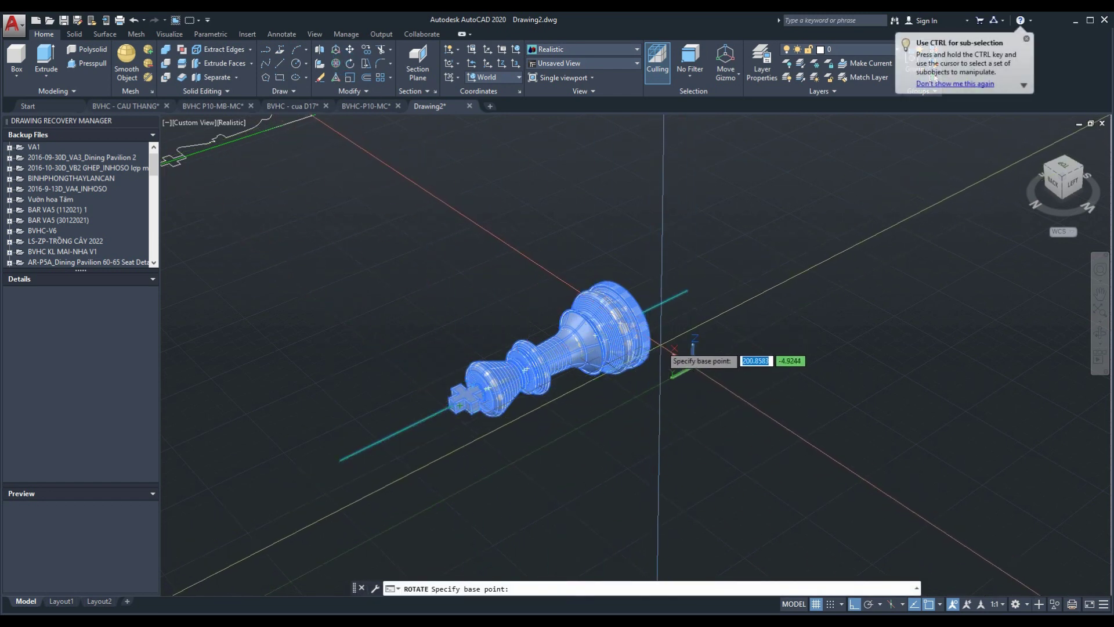
{"action": "left_click", "coordinate": [673, 348]}
{"action": "key", "text": "Escape"}
{"action": "scroll", "coordinate": [603, 342], "scroll_direction": "down", "scroll_amount": 2}
{"action": "middle_click_drag", "start_coordinate": [646, 387], "coordinate": [274, 303], "text": "shift"}
{"action": "left_click", "coordinate": [226, 305]}
{"action": "left_click", "coordinate": [510, 406]}
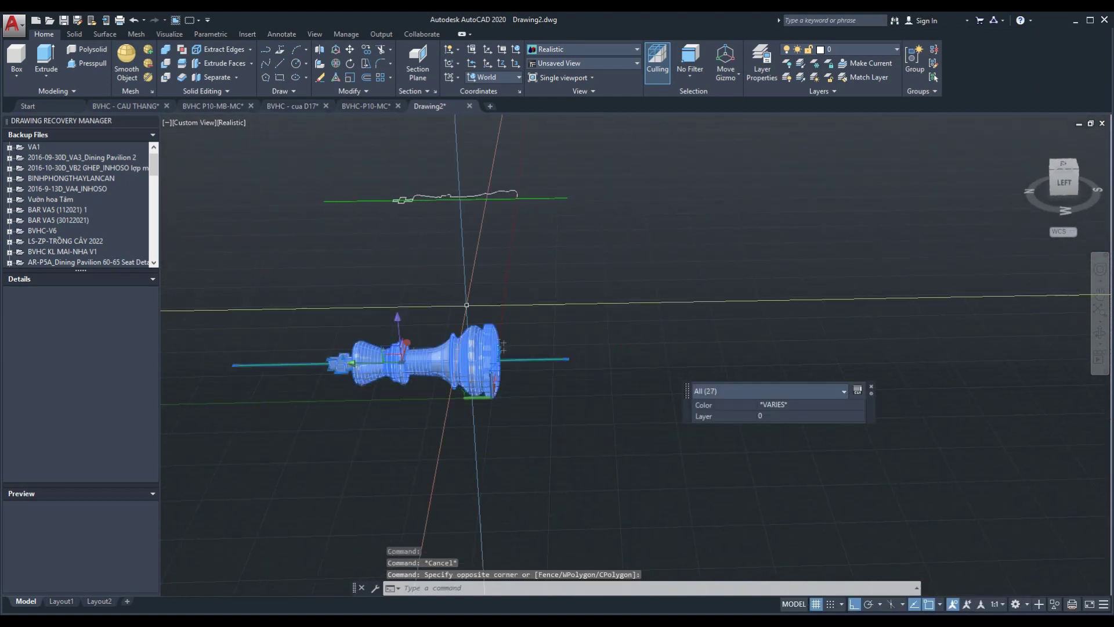
{"action": "left_click", "coordinate": [349, 65]}
{"action": "scroll", "coordinate": [516, 364], "scroll_direction": "up", "scroll_amount": 4}
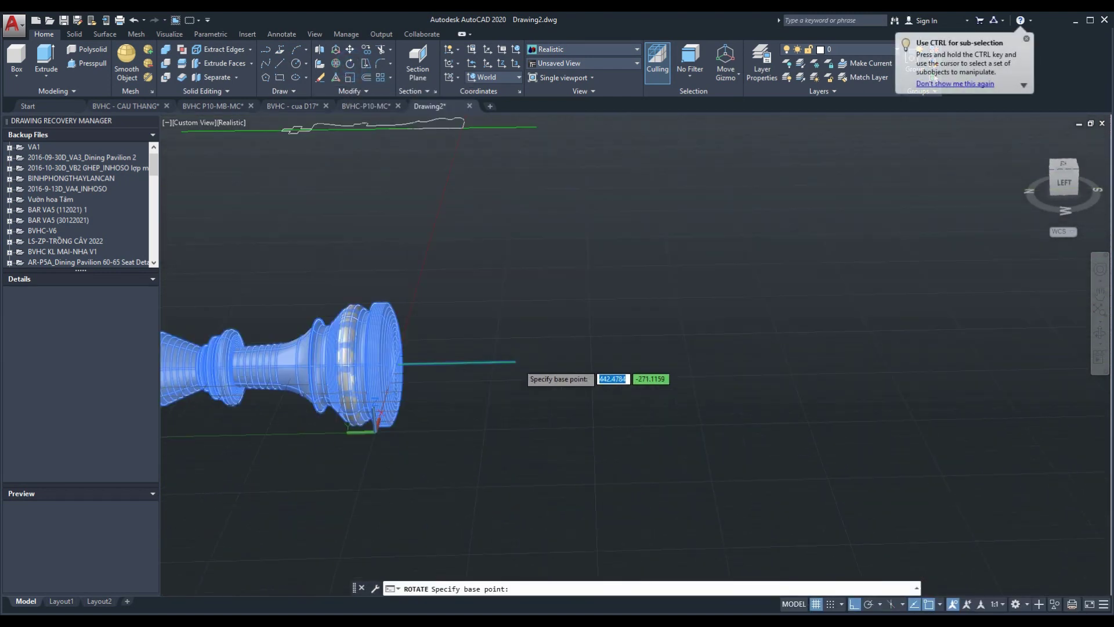
{"action": "left_click", "coordinate": [310, 367]}
{"action": "scroll", "coordinate": [522, 351], "scroll_direction": "down", "scroll_amount": 3}
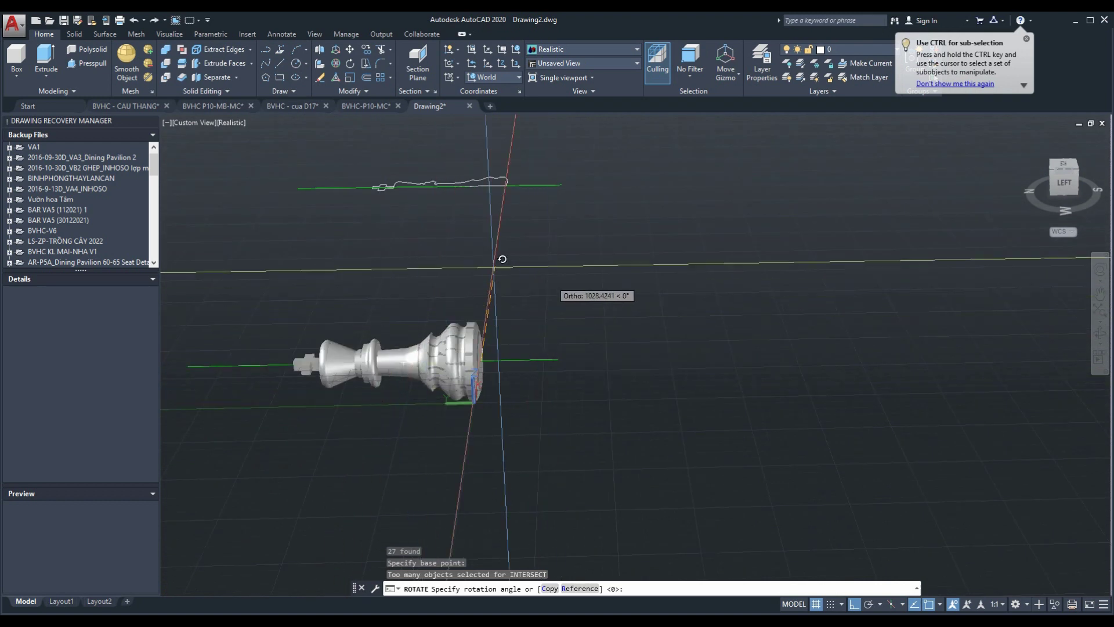
{"action": "middle_click_drag", "start_coordinate": [456, 308], "coordinate": [660, 192], "text": "shift"}
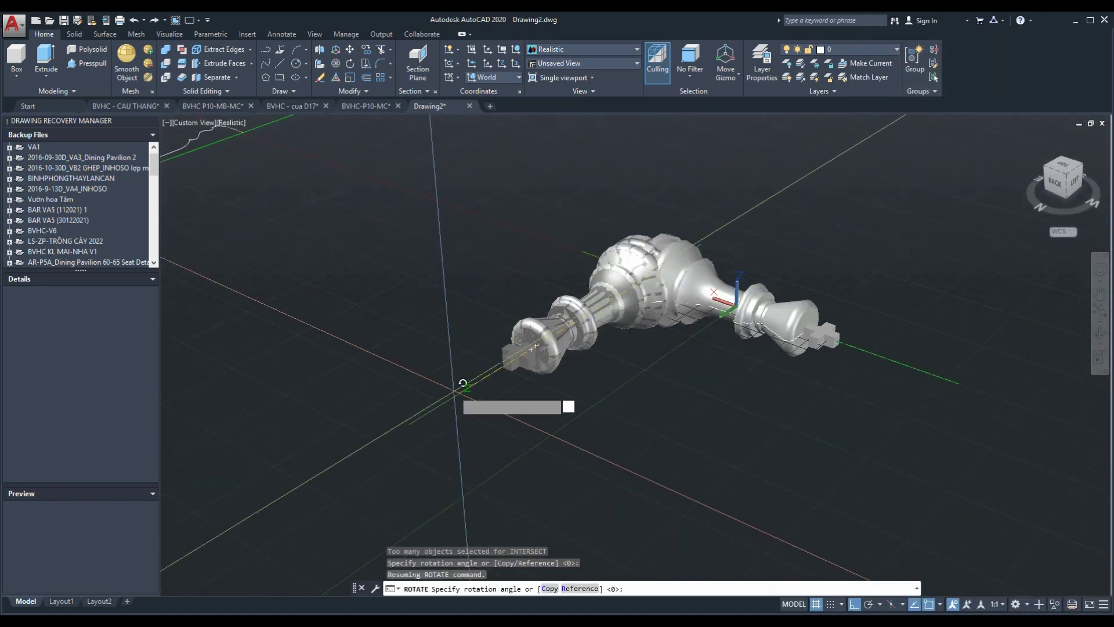
{"action": "key", "text": "Escape"}
{"action": "scroll", "coordinate": [537, 298], "scroll_direction": "down", "scroll_amount": 4}
{"action": "left_click", "coordinate": [330, 266]}
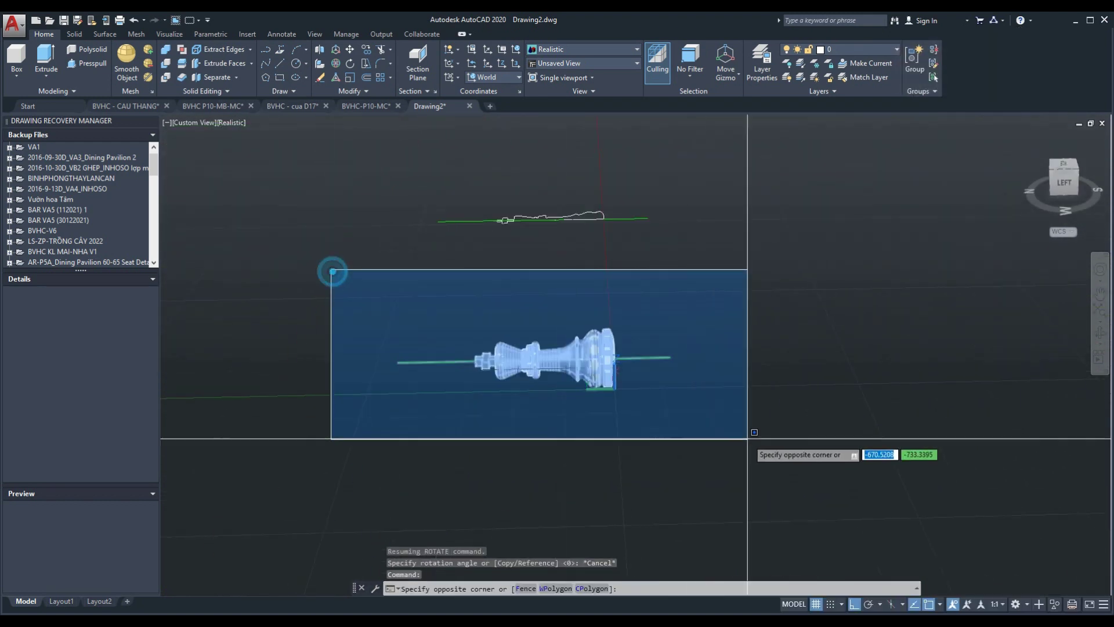
{"action": "left_click", "coordinate": [758, 440]}
{"action": "scroll", "coordinate": [583, 376], "scroll_direction": "up", "scroll_amount": 4}
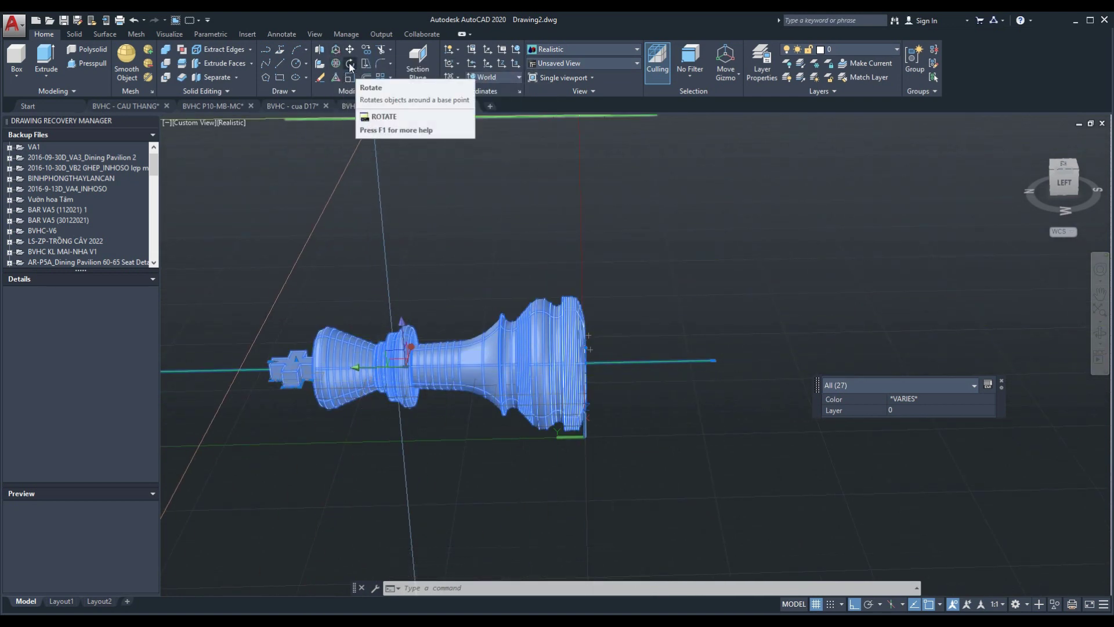
{"action": "left_click", "coordinate": [1062, 182]}
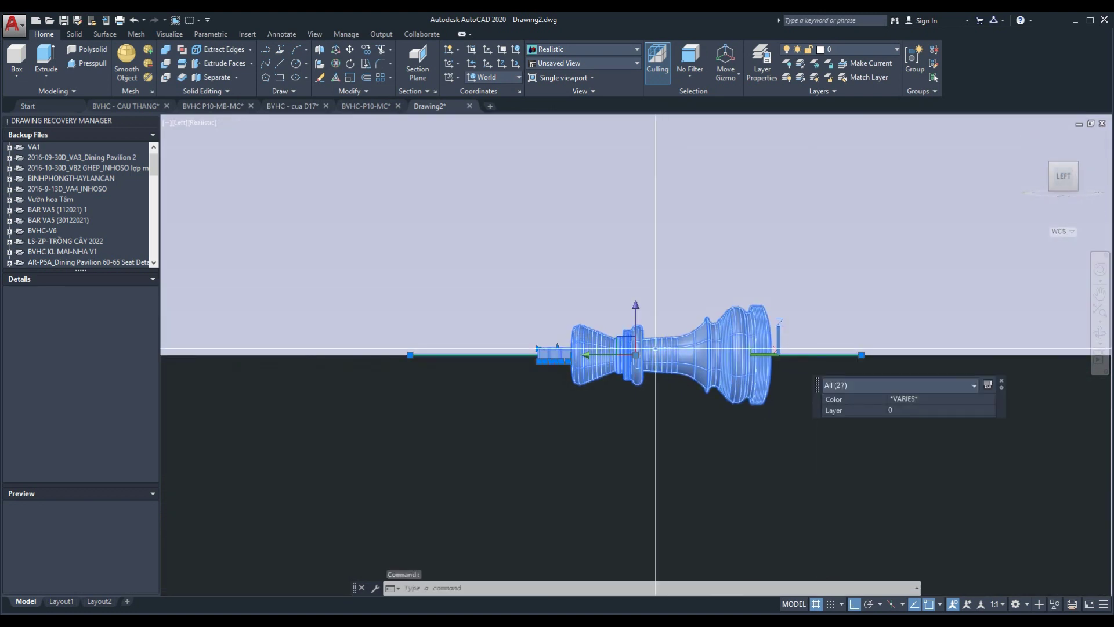
{"action": "left_click", "coordinate": [351, 64]}
{"action": "left_click", "coordinate": [512, 405]}
{"action": "key", "text": "Escape"}
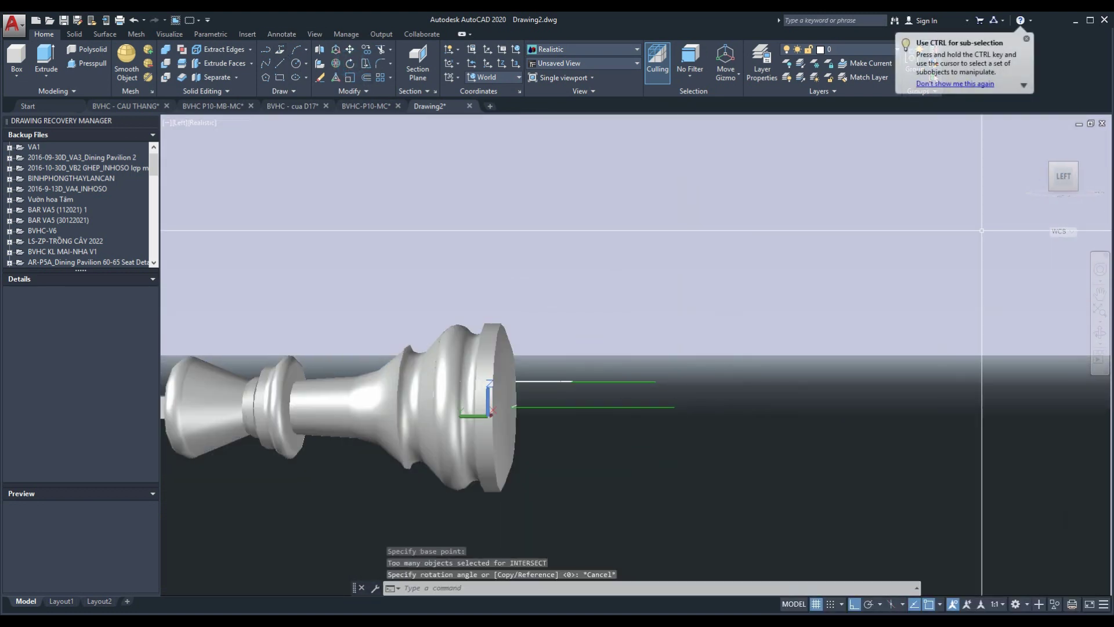
{"action": "left_click", "coordinate": [1042, 180]}
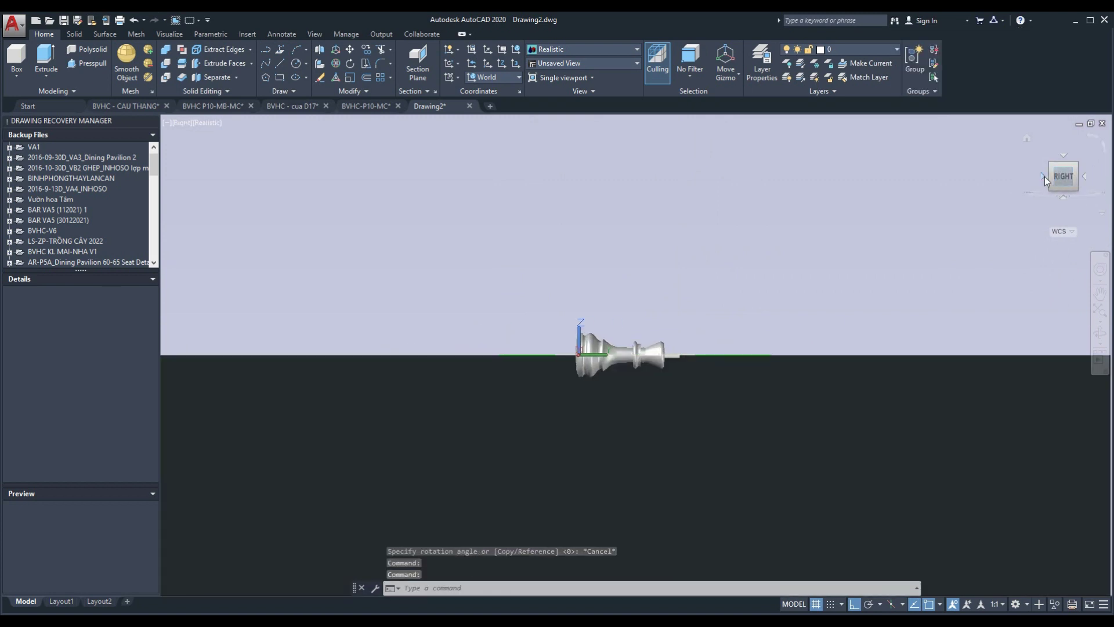
Orbit into a 3D view and set the visual style to Conceptual, then 2D Wireframe.
{"action": "left_click", "coordinate": [1027, 139]}
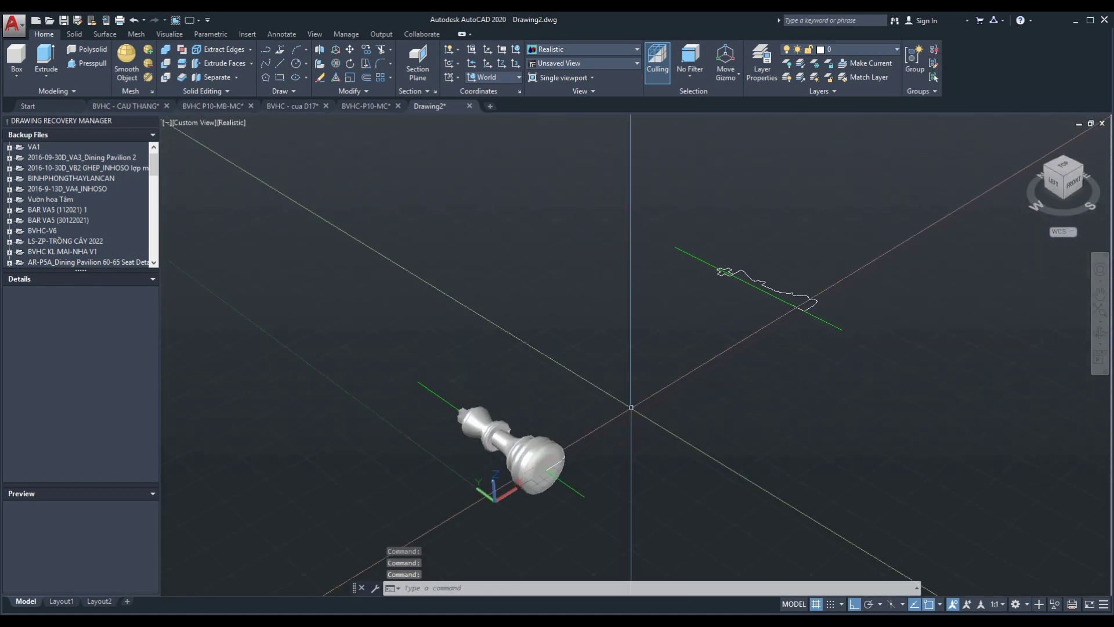
{"action": "mouse_move", "coordinate": [638, 348]}
{"action": "middle_mouse_down", "text": "shift"}
{"action": "mouse_move", "coordinate": [615, 460]}
{"action": "mouse_move", "coordinate": [597, 377]}
{"action": "middle_mouse_up", "text": "shift"}
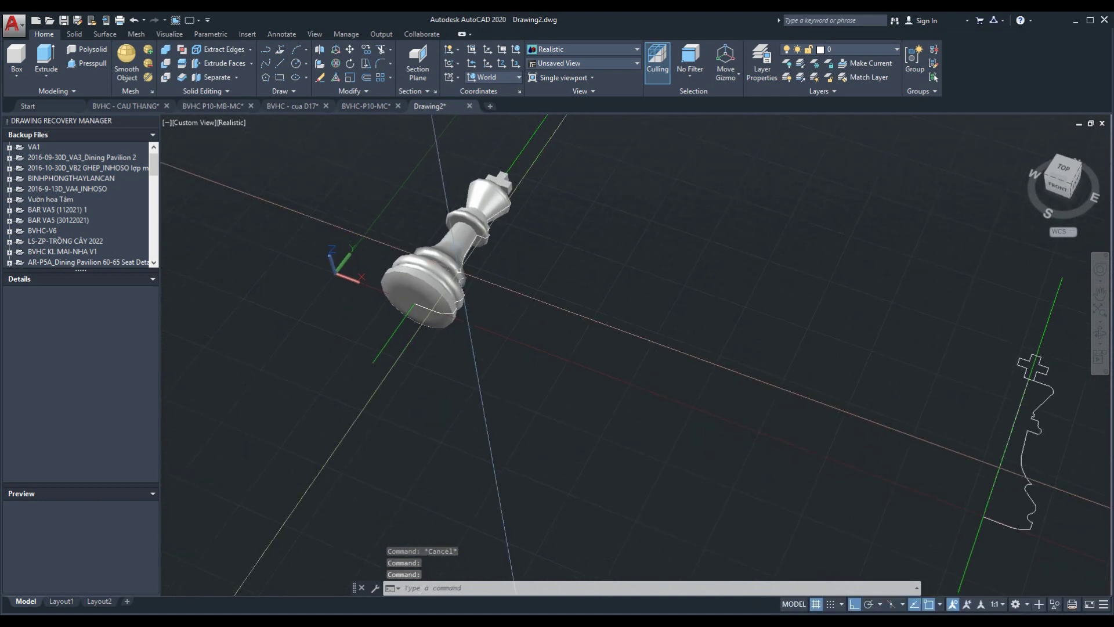
{"action": "scroll", "coordinate": [583, 271], "scroll_direction": "up", "scroll_amount": 3}
{"action": "key", "text": "Escape"}
{"action": "scroll", "coordinate": [586, 279], "scroll_direction": "down", "scroll_amount": 3}
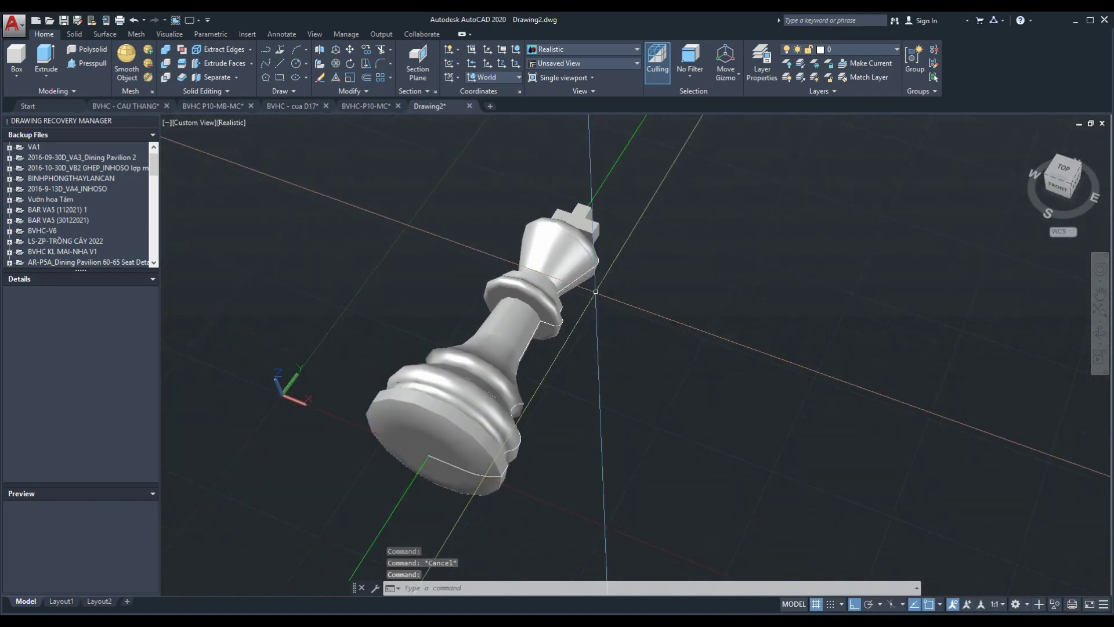
{"action": "left_click", "coordinate": [231, 122]}
{"action": "left_click", "coordinate": [258, 162]}
{"action": "left_click", "coordinate": [232, 123]}
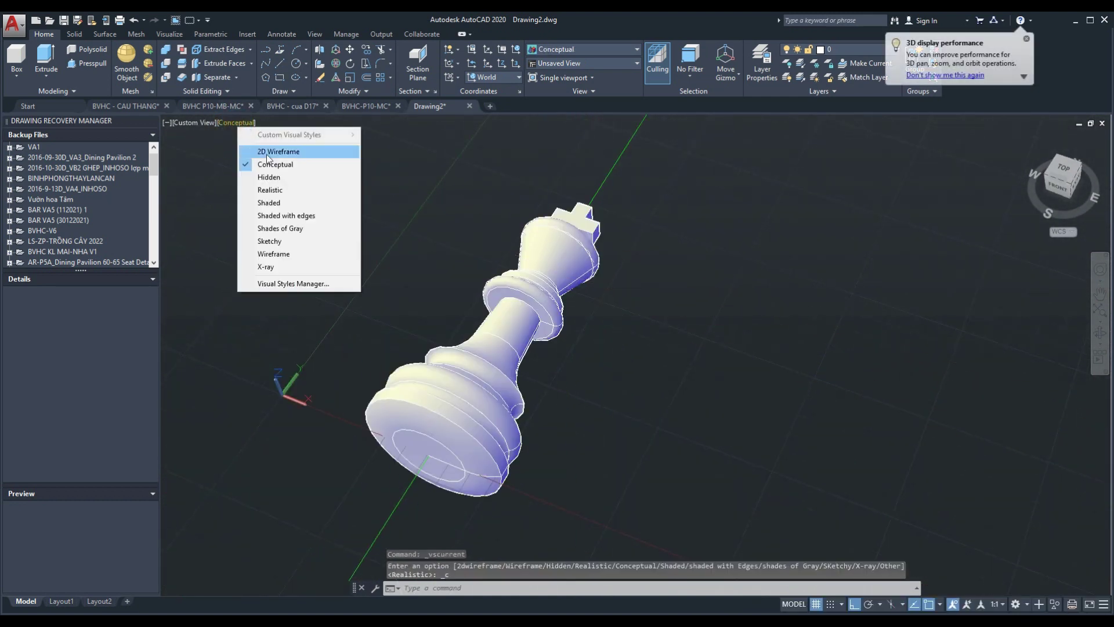
{"action": "left_click", "coordinate": [258, 150]}
Undo back to the bare 2D king profile with its cross top.
{"action": "key", "text": "ctrl+z"}
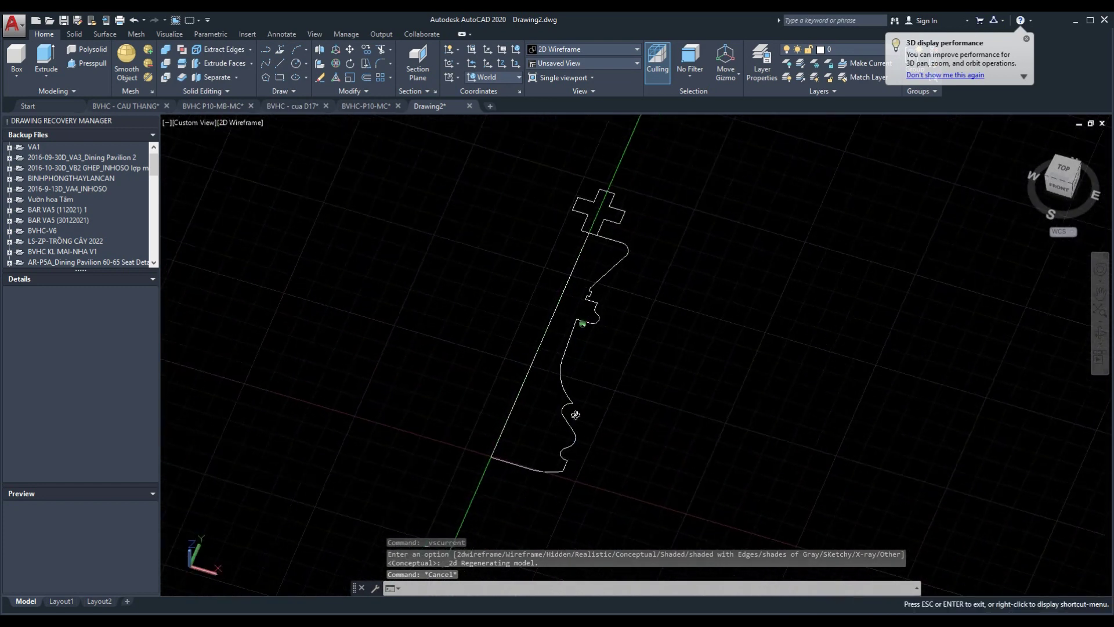
{"action": "key", "text": "ctrl+z"}
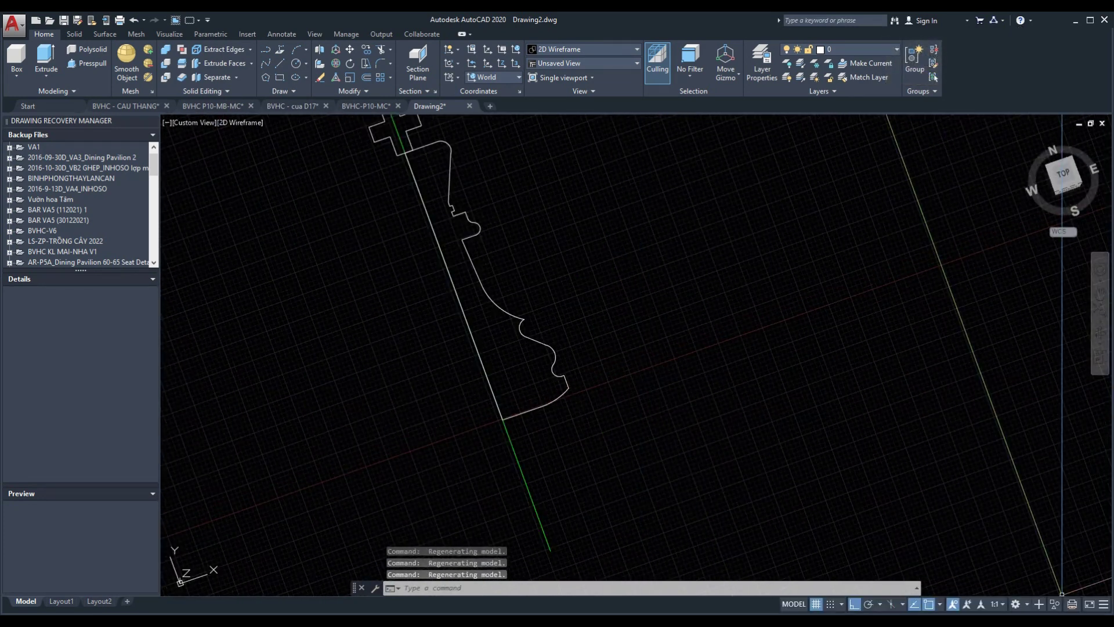
{"action": "left_click", "coordinate": [1032, 534]}
{"action": "key", "text": "ctrl+z"}
{"action": "key", "text": "ctrl+z"}
{"action": "key", "text": "ctrl+z"}
Window-select the axis line and the upper and lower profile polylines.
{"action": "left_click", "coordinate": [660, 250]}
{"action": "scroll", "coordinate": [655, 261], "scroll_direction": "down", "scroll_amount": 2}
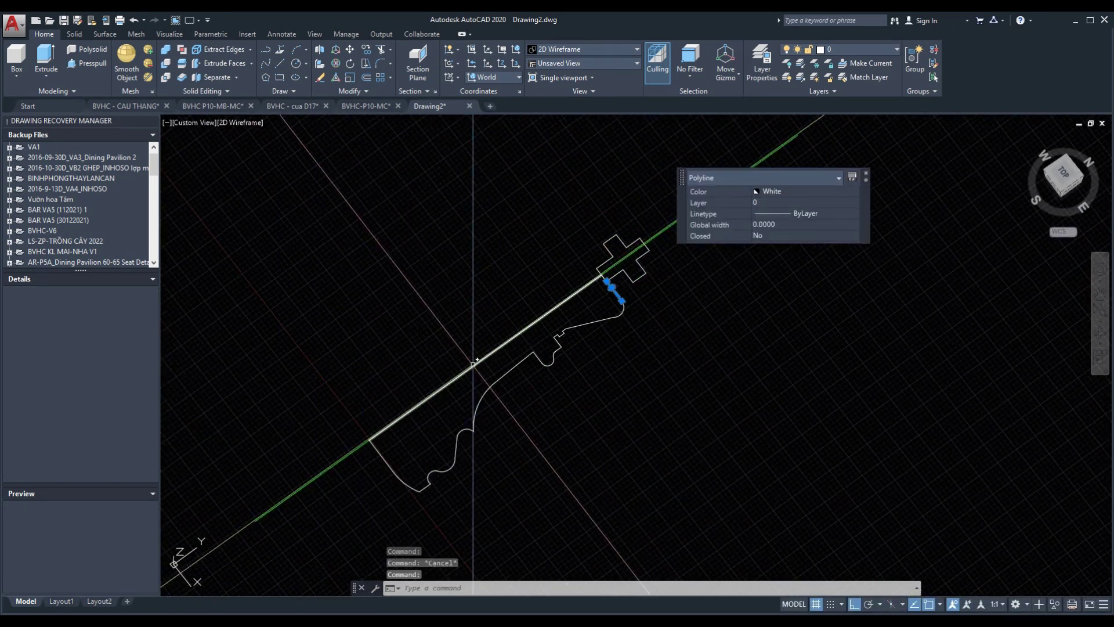
{"action": "middle_click_drag", "start_coordinate": [527, 406], "coordinate": [398, 351]}
{"action": "left_click_drag", "start_coordinate": [319, 242], "coordinate": [485, 410]}
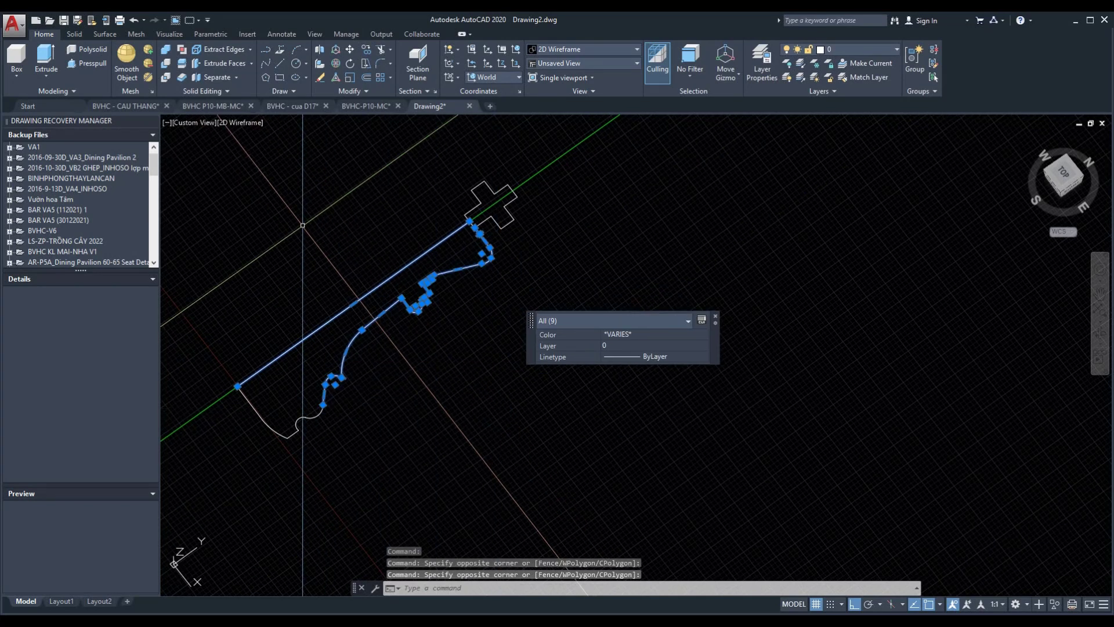
{"action": "left_click", "coordinate": [477, 474]}
{"action": "left_click", "coordinate": [203, 373]}
{"action": "left_click", "coordinate": [410, 460]}
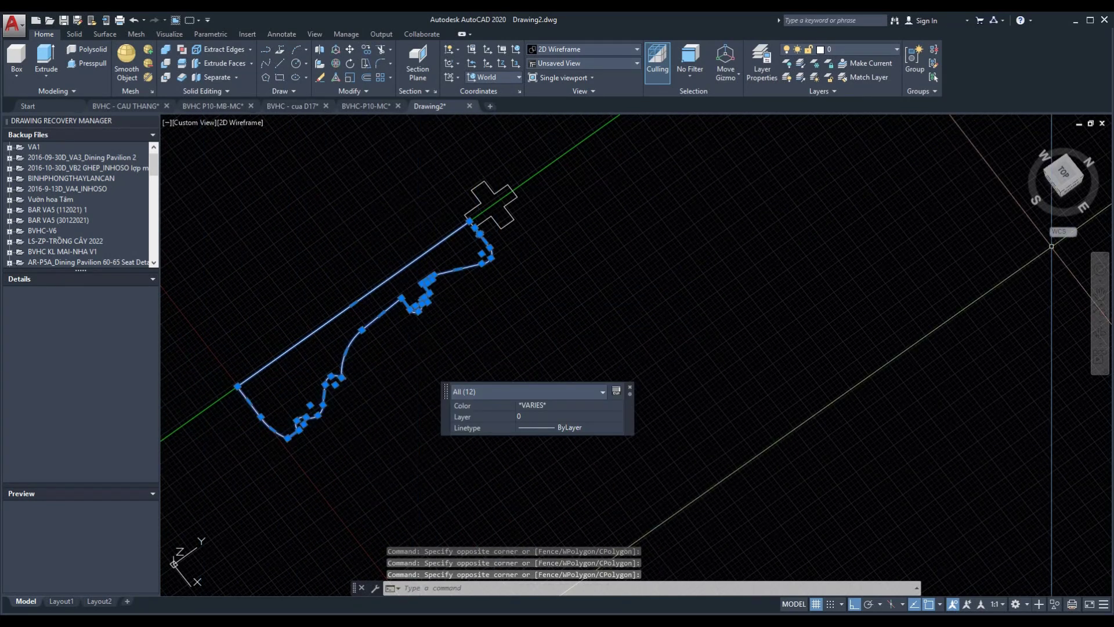
In Top view, add the missed profile piece to the selection, then return to isometric.
{"action": "left_click", "coordinate": [1063, 174]}
{"action": "left_click", "coordinate": [277, 252]}
{"action": "left_click", "coordinate": [882, 497]}
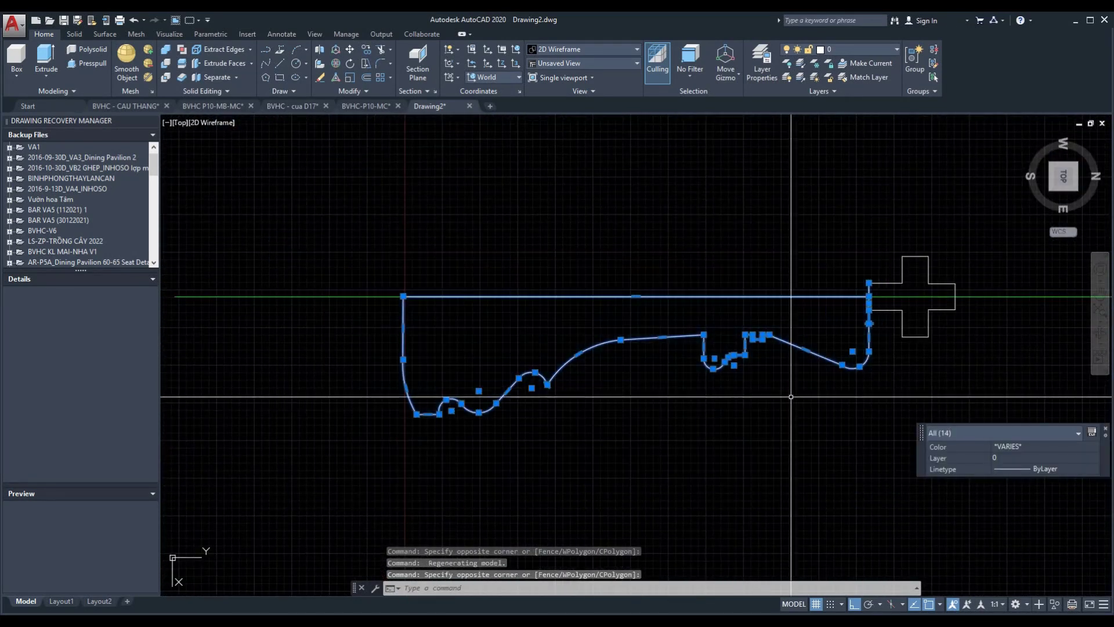
{"action": "scroll", "coordinate": [790, 253], "scroll_direction": "up", "scroll_amount": 3}
{"action": "scroll", "coordinate": [790, 254], "scroll_direction": "down", "scroll_amount": 3}
{"action": "middle_click_drag", "start_coordinate": [885, 379], "coordinate": [777, 398]}
{"action": "left_click", "coordinate": [1023, 141]}
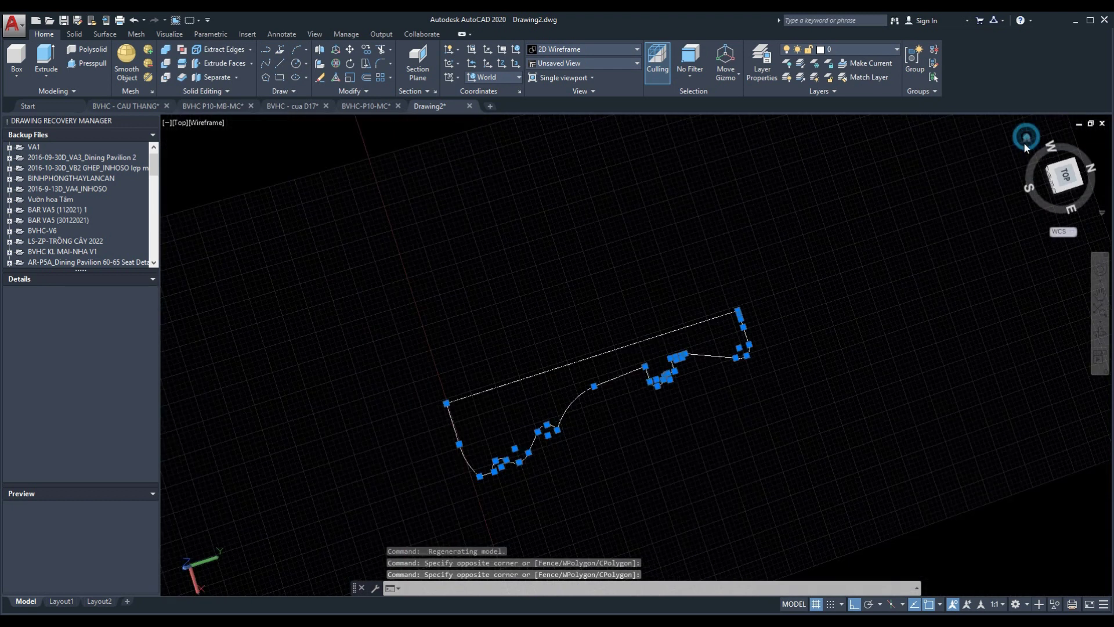
{"action": "mouse_move", "coordinate": [818, 491]}
{"action": "middle_mouse_down", "text": "shift"}
{"action": "mouse_move", "coordinate": [562, 500]}
{"action": "mouse_move", "coordinate": [269, 185]}
{"action": "middle_mouse_up", "text": "shift"}
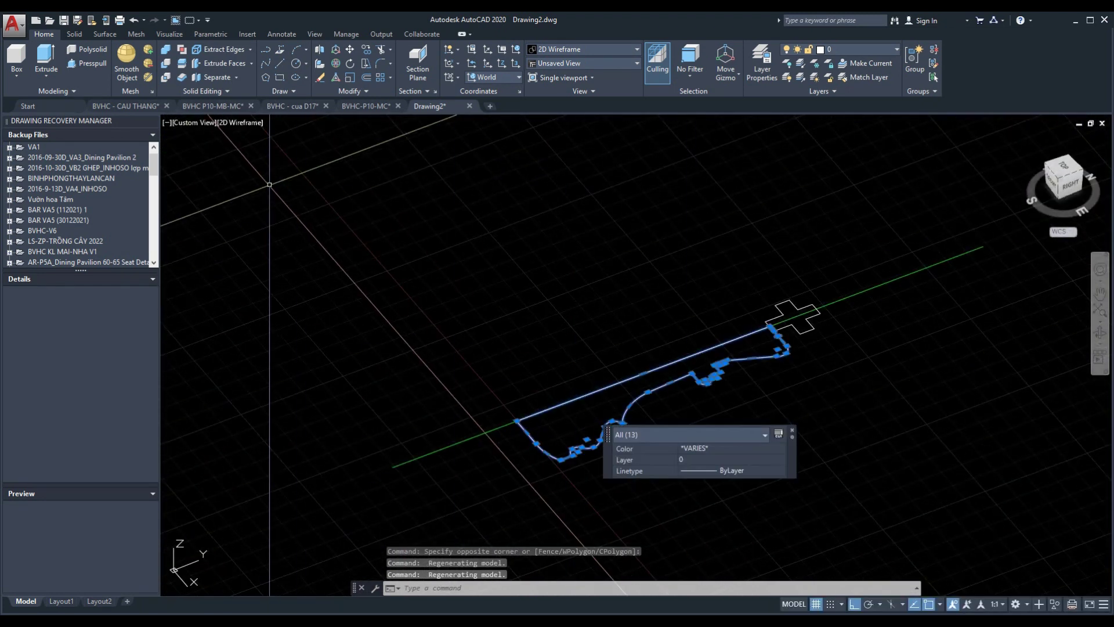
{"action": "left_click", "coordinate": [48, 145]}
{"action": "left_click", "coordinate": [516, 419]}
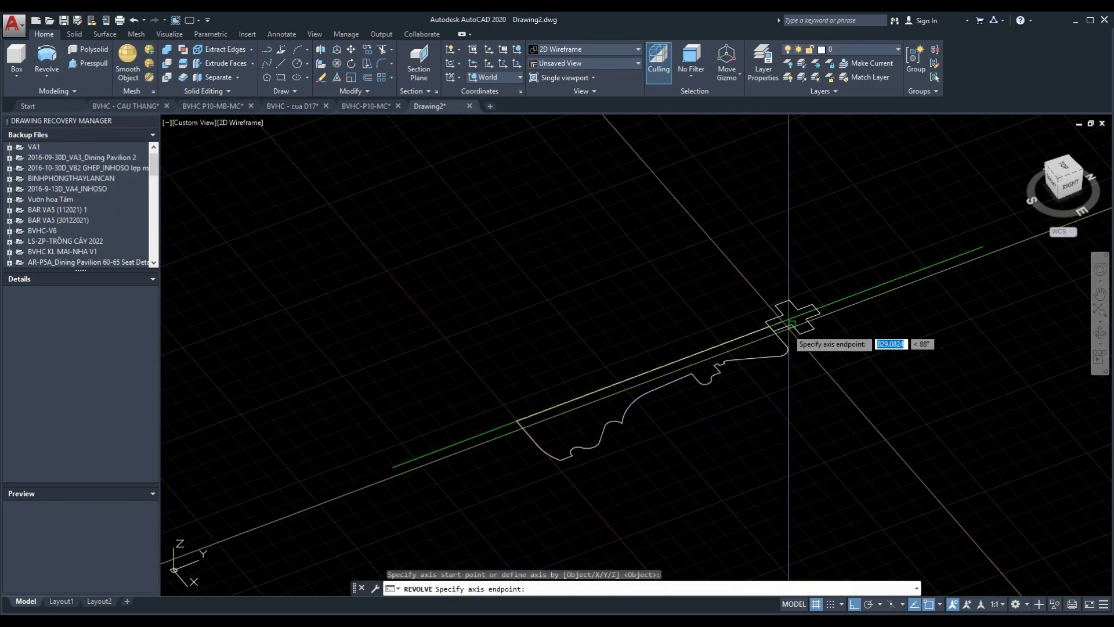
{"action": "left_click", "coordinate": [770, 326]}
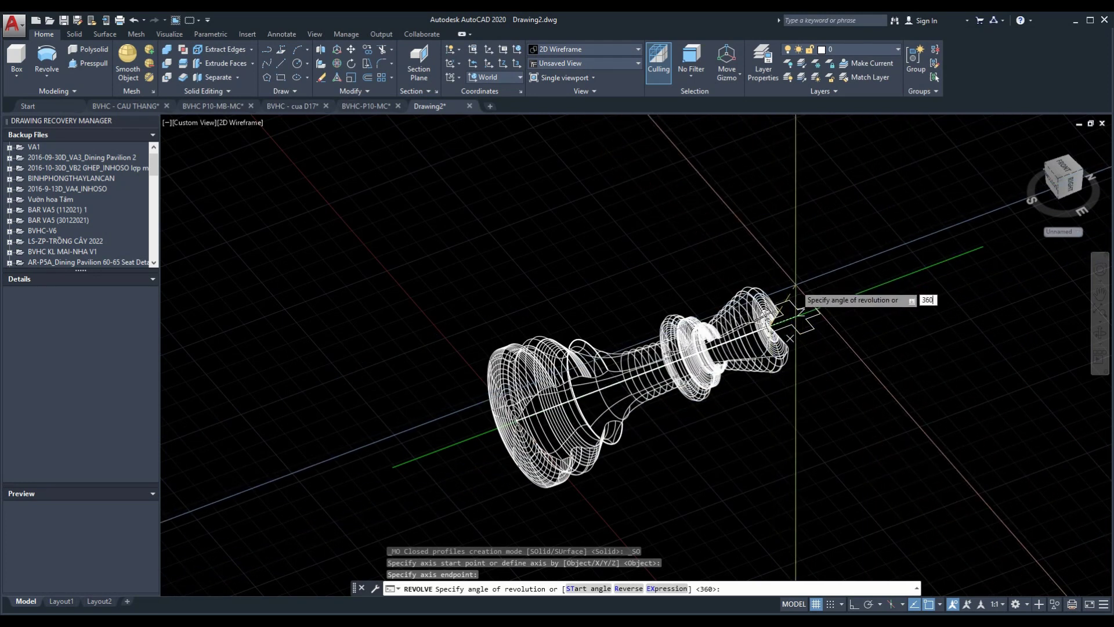
{"action": "key", "text": "Return"}
{"action": "middle_click_drag", "start_coordinate": [795, 286], "coordinate": [314, 211], "text": "shift"}
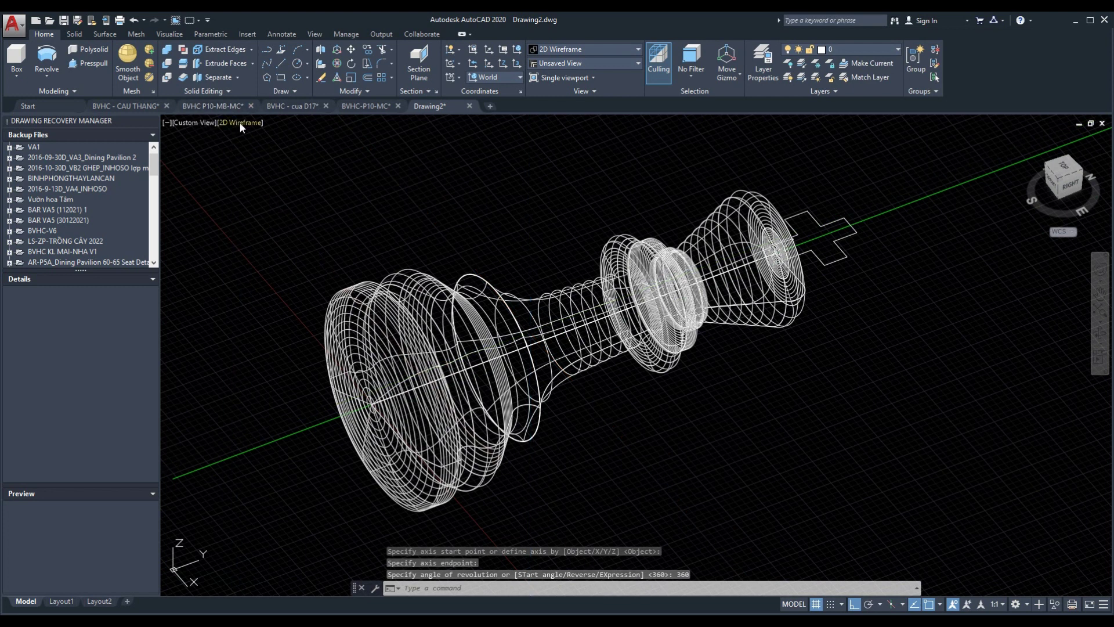
{"action": "key", "text": "ctrl+z"}
{"action": "key", "text": "ctrl+z"}
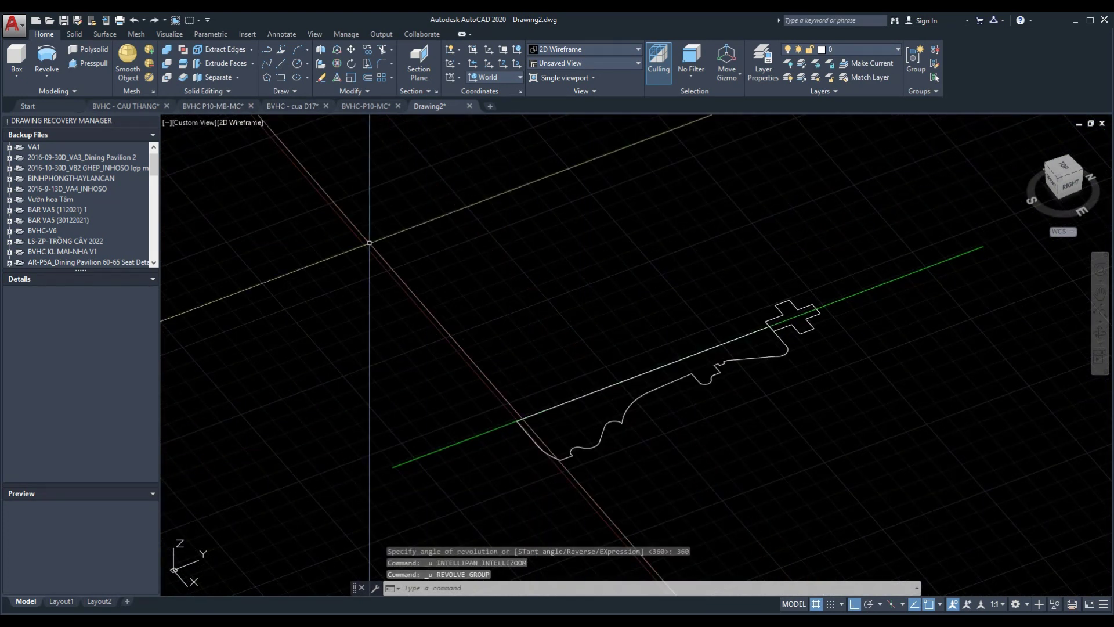
Switch to Shaded display and window-select all 13 profile objects.
{"action": "left_click", "coordinate": [242, 126]}
{"action": "left_click", "coordinate": [324, 203]}
{"action": "left_click", "coordinate": [412, 322]}
{"action": "left_click", "coordinate": [801, 512]}
{"action": "scroll", "coordinate": [753, 394], "scroll_direction": "up", "scroll_amount": 3}
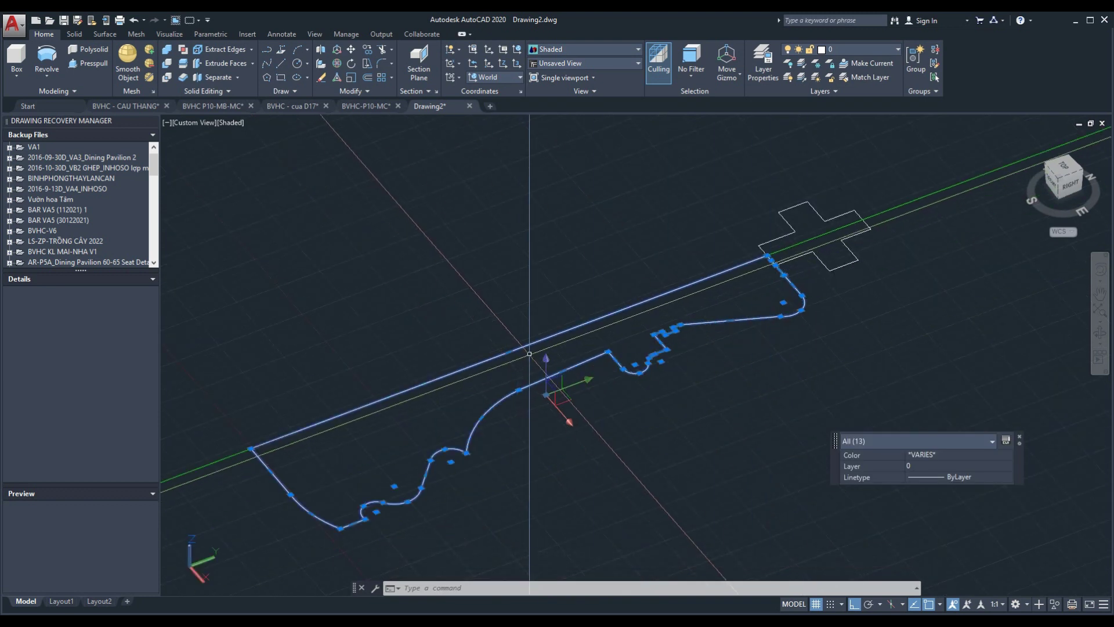
Revolve the profile a full 360° about an axis along its long edge.
{"action": "left_click", "coordinate": [47, 61]}
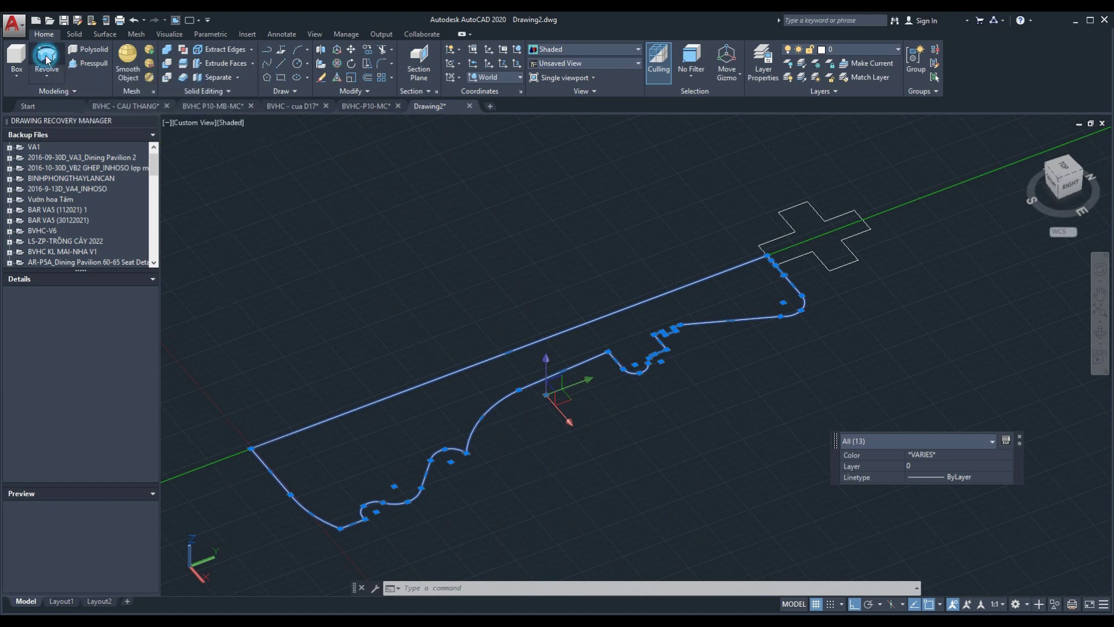
{"action": "left_click", "coordinate": [258, 459]}
{"action": "left_click", "coordinate": [771, 253]}
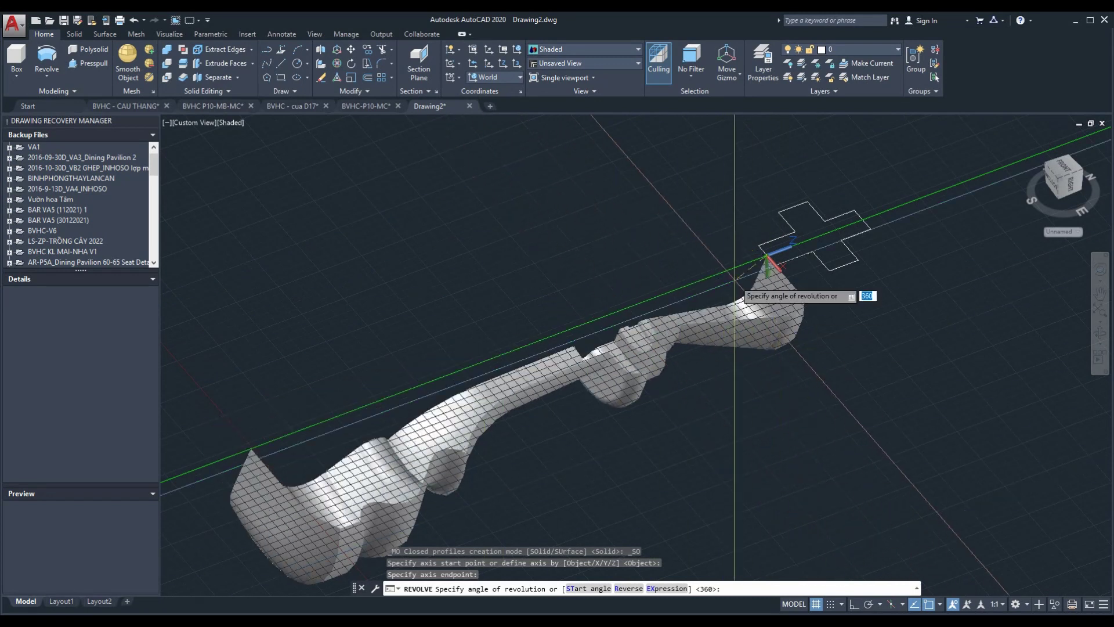
{"action": "scroll", "coordinate": [710, 216], "scroll_direction": "down", "scroll_amount": 2}
{"action": "mouse_move", "coordinate": [710, 218]}
{"action": "middle_mouse_down"}
{"action": "mouse_move", "coordinate": [711, 235]}
{"action": "mouse_move", "coordinate": [734, 232]}
{"action": "middle_mouse_up"}
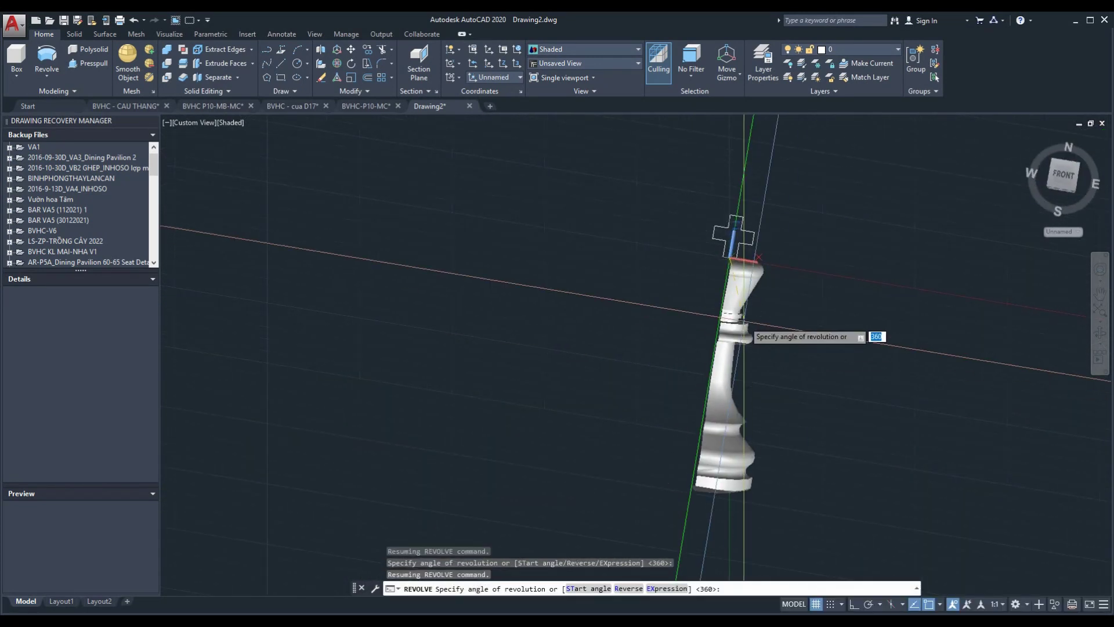
{"action": "middle_click_drag", "start_coordinate": [612, 223], "coordinate": [789, 254], "text": "shift"}
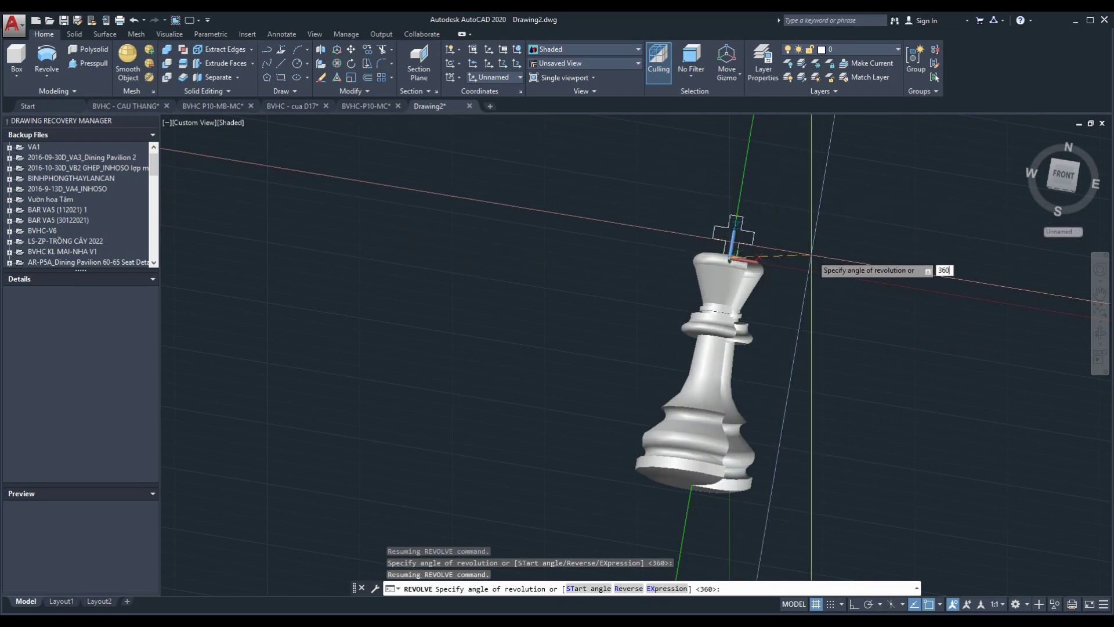
{"action": "key", "text": "Return"}
{"action": "middle_click_drag", "start_coordinate": [733, 233], "coordinate": [793, 319], "text": "shift"}
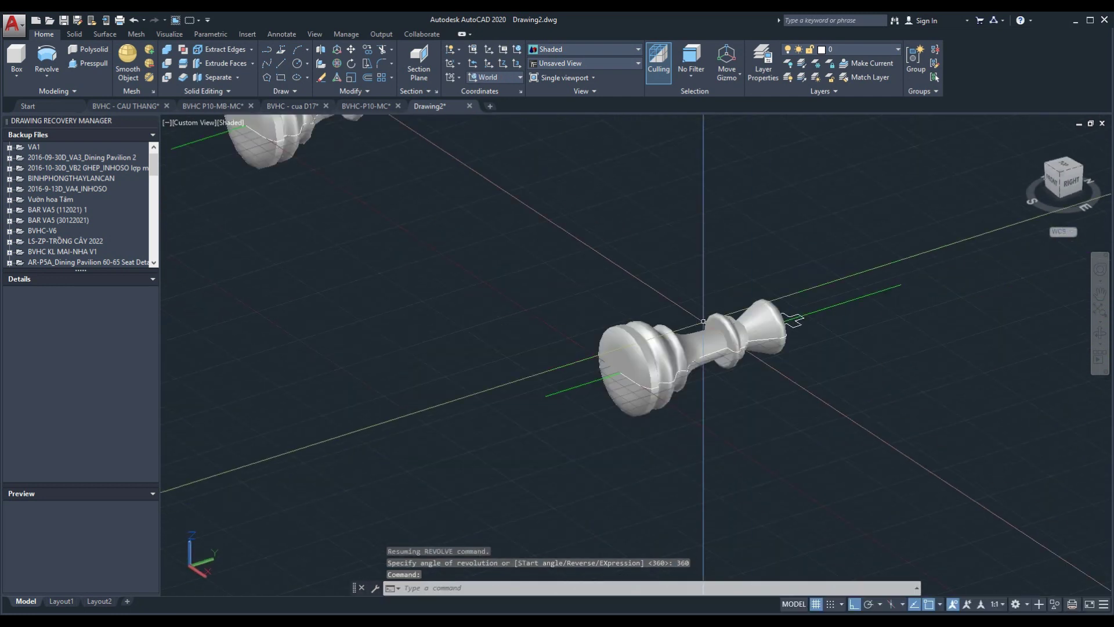
{"action": "scroll", "coordinate": [703, 321], "scroll_direction": "up", "scroll_amount": 4}
Try the Sketchy and Hidden visual styles, settling on Conceptual.
{"action": "middle_click_drag", "start_coordinate": [703, 321], "coordinate": [725, 325], "text": "shift"}
{"action": "left_click", "coordinate": [231, 122]}
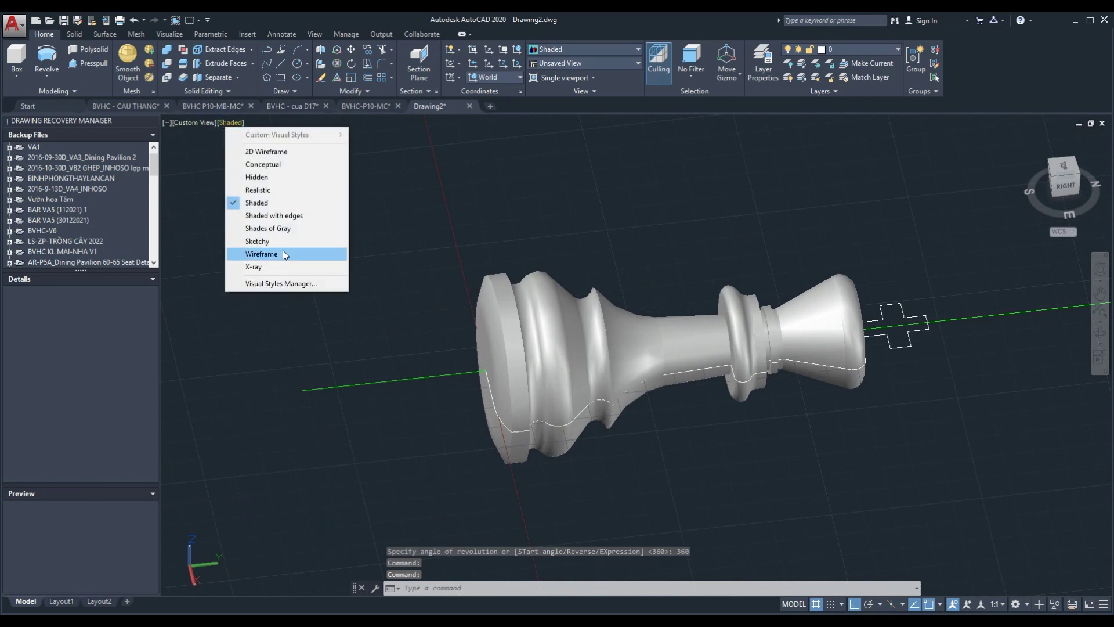
{"action": "left_click", "coordinate": [268, 241]}
{"action": "left_click", "coordinate": [231, 122]}
{"action": "left_click", "coordinate": [266, 176]}
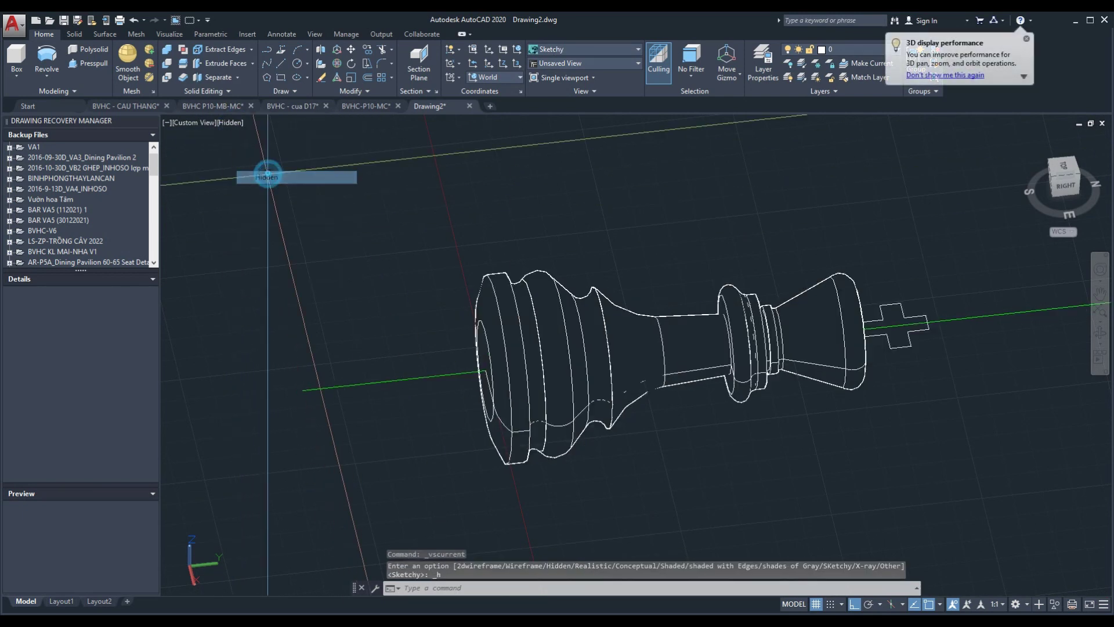
{"action": "left_click", "coordinate": [235, 125]}
{"action": "left_click", "coordinate": [271, 164]}
{"action": "middle_click_drag", "start_coordinate": [746, 422], "coordinate": [591, 383], "text": "shift"}
{"action": "scroll", "coordinate": [748, 415], "scroll_direction": "up", "scroll_amount": 5}
Set a revolved surface's U and V isolines to 10 in Quick Properties.
{"action": "left_click", "coordinate": [591, 383]}
{"action": "scroll", "coordinate": [592, 382], "scroll_direction": "up", "scroll_amount": 4}
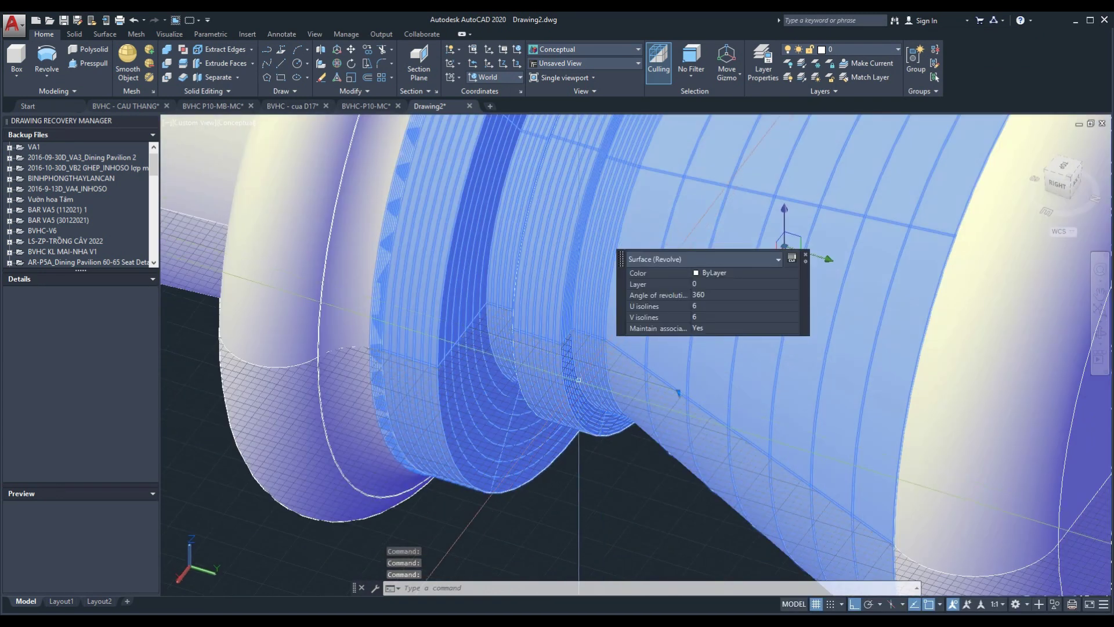
{"action": "type", "text": "10"}
{"action": "key", "text": "Return"}
{"action": "left_click", "coordinate": [703, 317]}
{"action": "type", "text": "10"}
{"action": "key", "text": "Return"}
{"action": "key", "text": "Escape"}
{"action": "scroll", "coordinate": [628, 344], "scroll_direction": "down", "scroll_amount": 5}
{"action": "scroll", "coordinate": [657, 294], "scroll_direction": "up", "scroll_amount": 5}
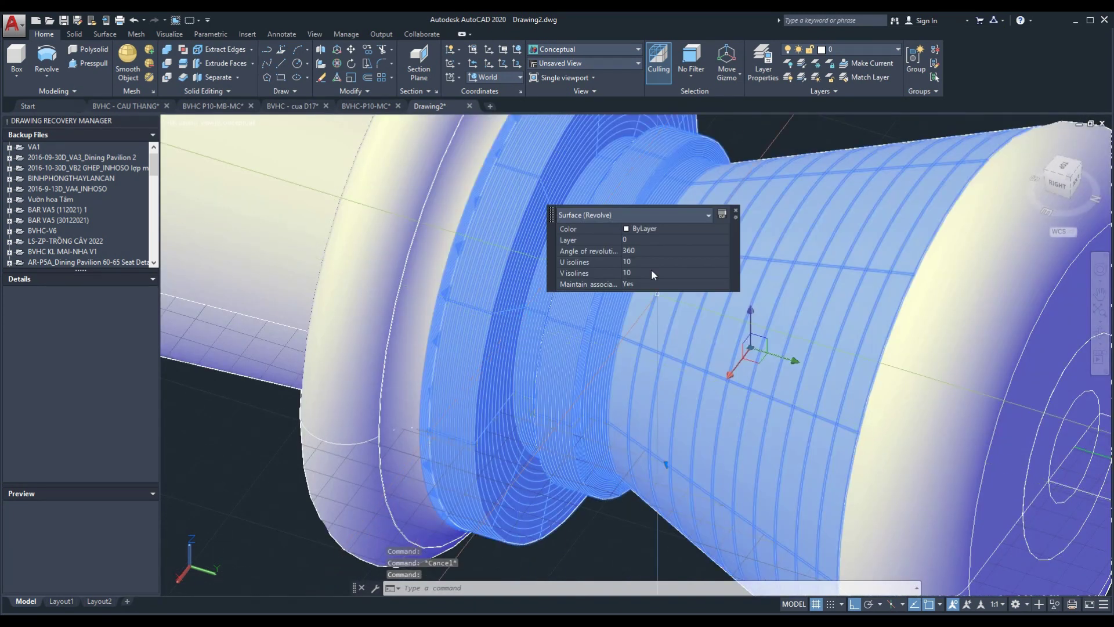
Select three more revolved surfaces of the piece, then clear the selection.
{"action": "key", "text": "Escape"}
{"action": "key", "text": "Escape"}
{"action": "scroll", "coordinate": [649, 279], "scroll_direction": "down", "scroll_amount": 5}
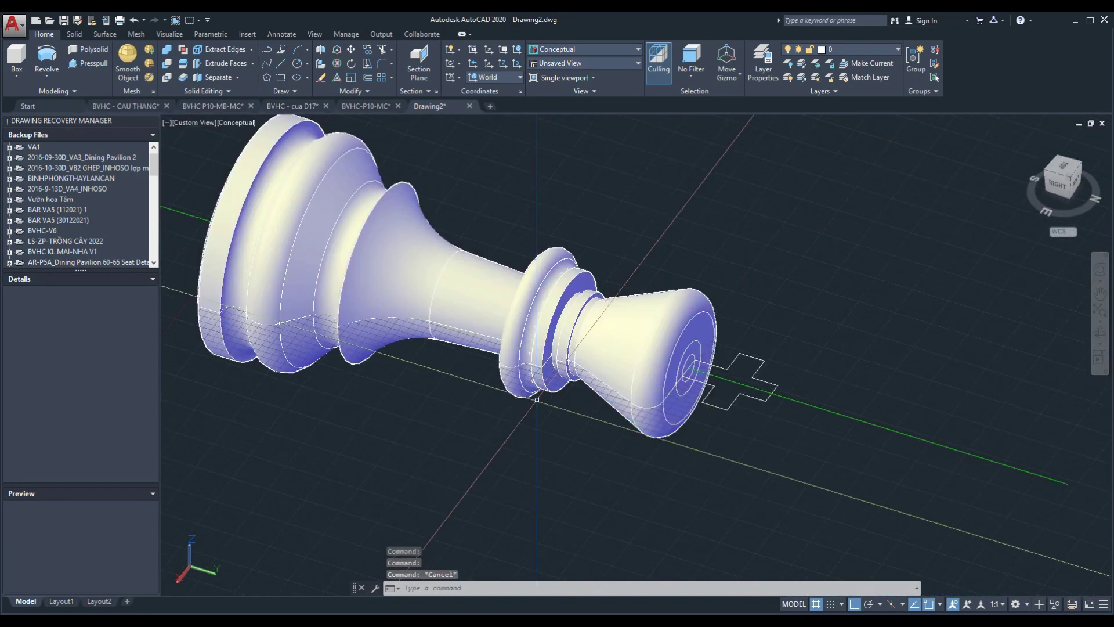
{"action": "scroll", "coordinate": [638, 348], "scroll_direction": "up", "scroll_amount": 5}
{"action": "mouse_move", "coordinate": [609, 360]}
{"action": "middle_mouse_down", "text": "shift"}
{"action": "mouse_move", "coordinate": [551, 331]}
{"action": "mouse_move", "coordinate": [638, 325]}
{"action": "middle_mouse_up", "text": "shift"}
{"action": "left_click", "coordinate": [742, 325]}
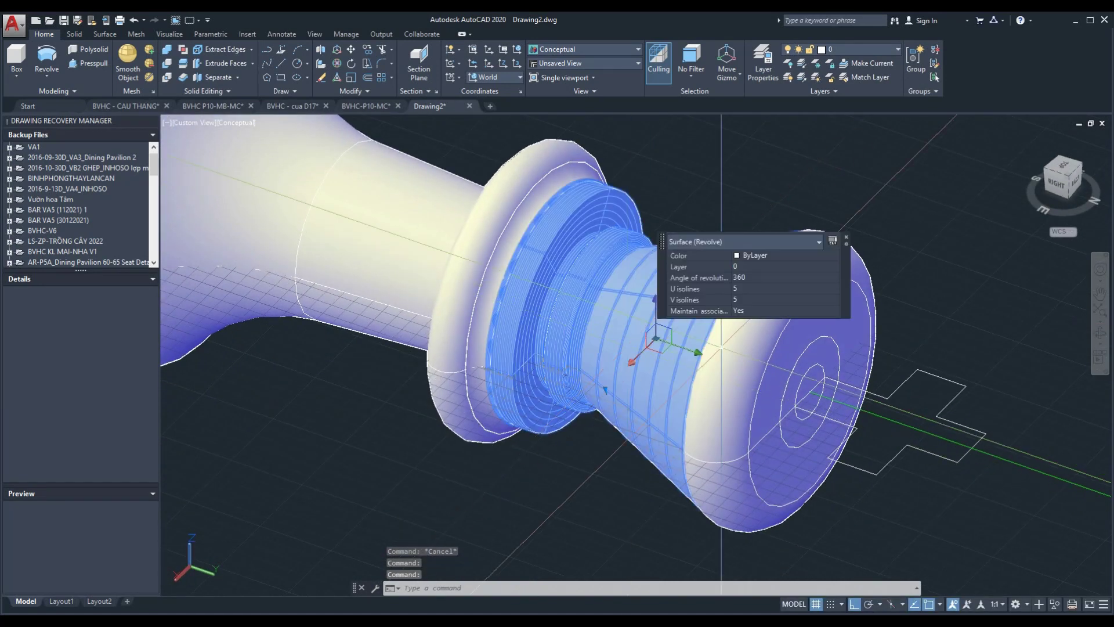
{"action": "left_click", "coordinate": [755, 377]}
{"action": "left_click", "coordinate": [406, 279]}
{"action": "scroll", "coordinate": [779, 370], "scroll_direction": "up", "scroll_amount": 5}
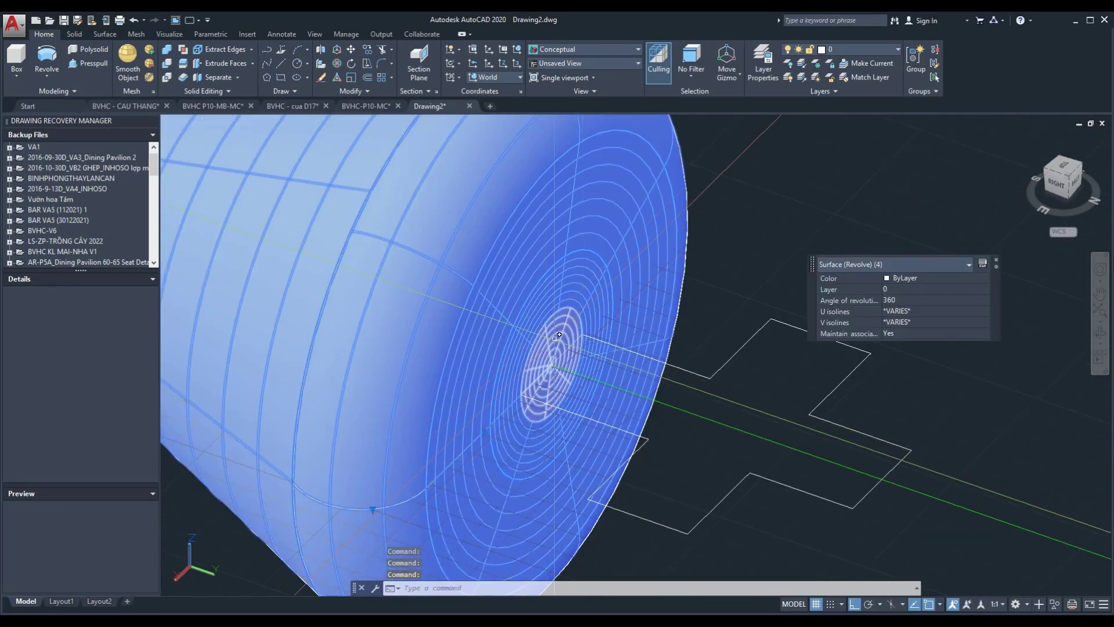
{"action": "scroll", "coordinate": [609, 342], "scroll_direction": "down", "scroll_amount": 5}
{"action": "scroll", "coordinate": [597, 341], "scroll_direction": "up", "scroll_amount": 3}
{"action": "key", "text": "Escape"}
Select the two cross outlines, then clear the selection.
{"action": "left_click", "coordinate": [613, 353]}
{"action": "scroll", "coordinate": [598, 394], "scroll_direction": "up", "scroll_amount": 2}
{"action": "scroll", "coordinate": [587, 436], "scroll_direction": "up", "scroll_amount": 2}
{"action": "key", "text": "Escape"}
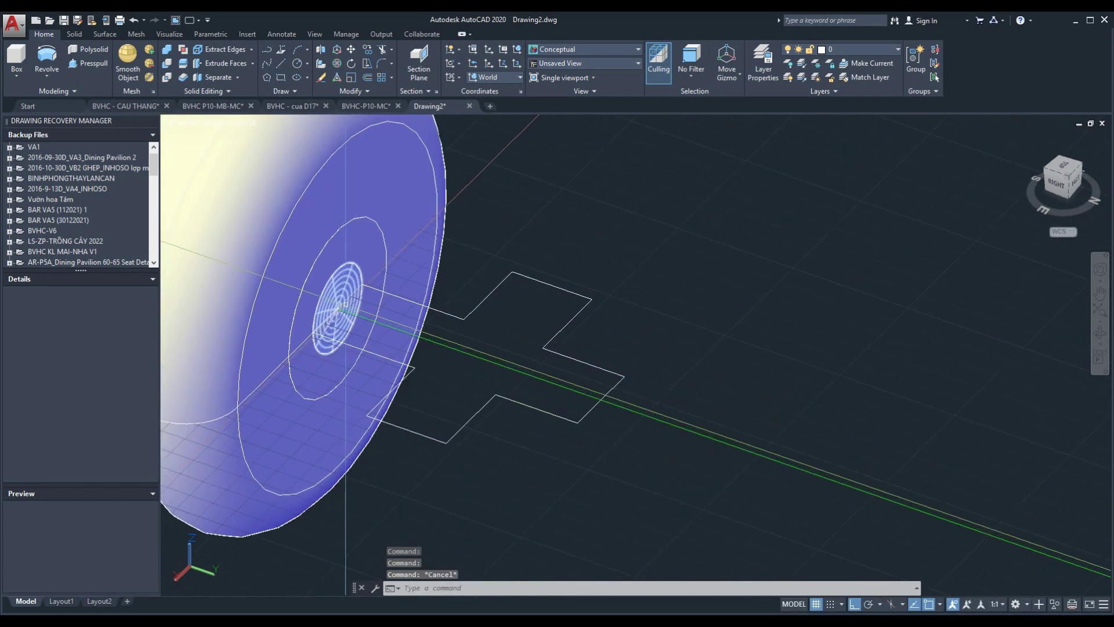
Attempt a cross-sections Loft on both cross outlines and cancel after it fails.
{"action": "left_click", "coordinate": [506, 297]}
{"action": "left_click", "coordinate": [504, 169]}
{"action": "left_click", "coordinate": [522, 441]}
{"action": "left_click", "coordinate": [539, 308]}
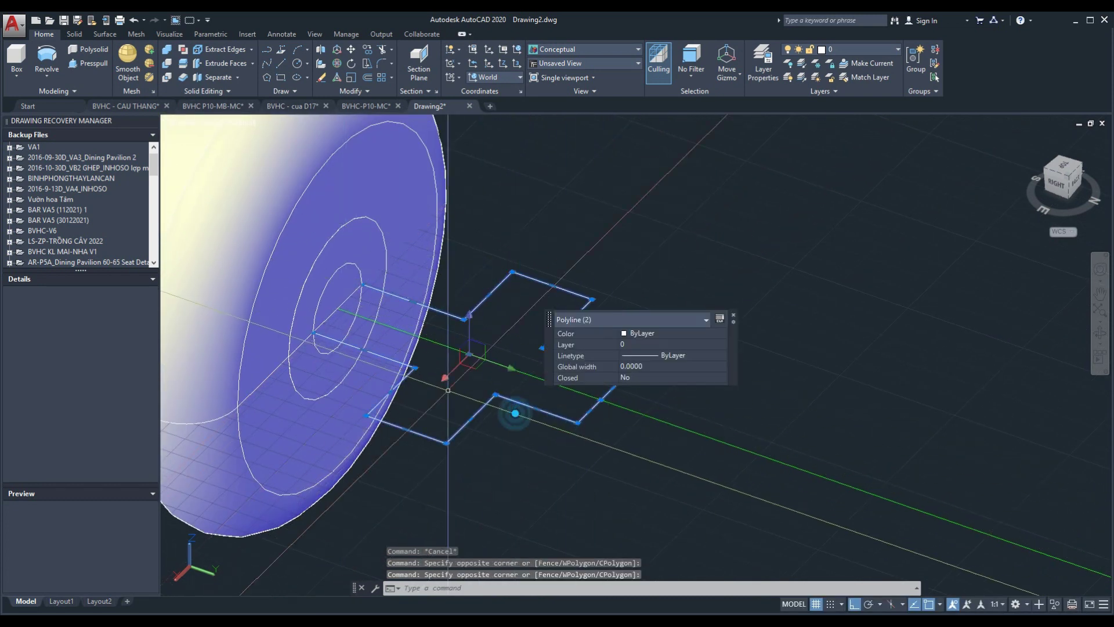
{"action": "left_click", "coordinate": [47, 74]}
{"action": "left_click", "coordinate": [46, 119]}
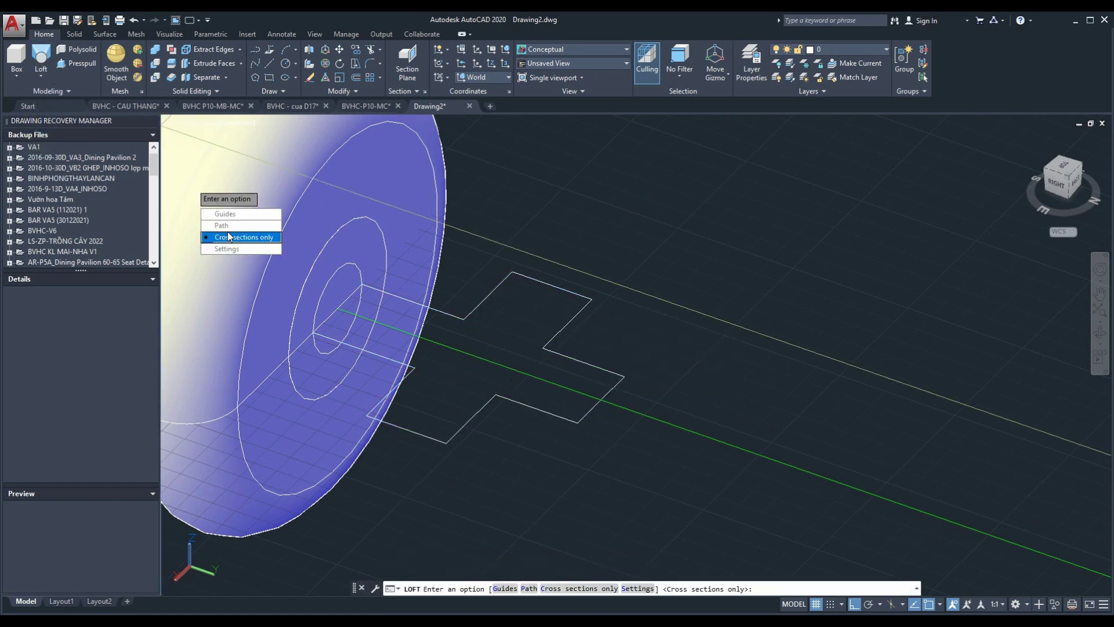
{"action": "left_click", "coordinate": [230, 230]}
{"action": "left_click", "coordinate": [502, 366]}
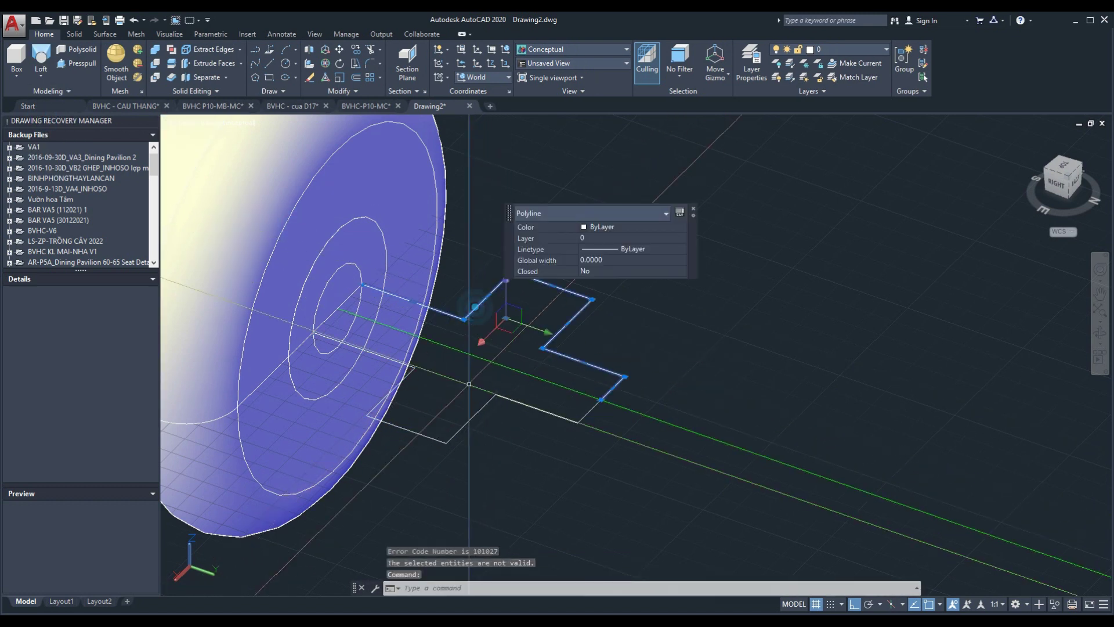
{"action": "key", "text": "Escape"}
{"action": "key", "text": "Escape"}
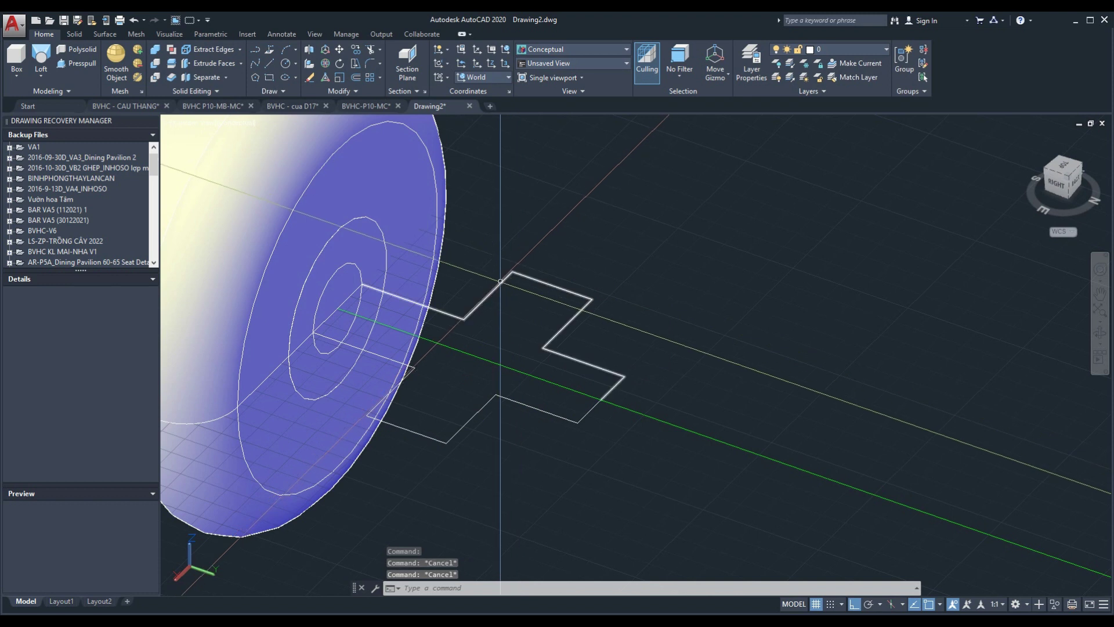
Draw a vertical 3D polyline rising from the centre of the cross outlines.
{"action": "middle_click_drag", "start_coordinate": [514, 354], "coordinate": [523, 342]}
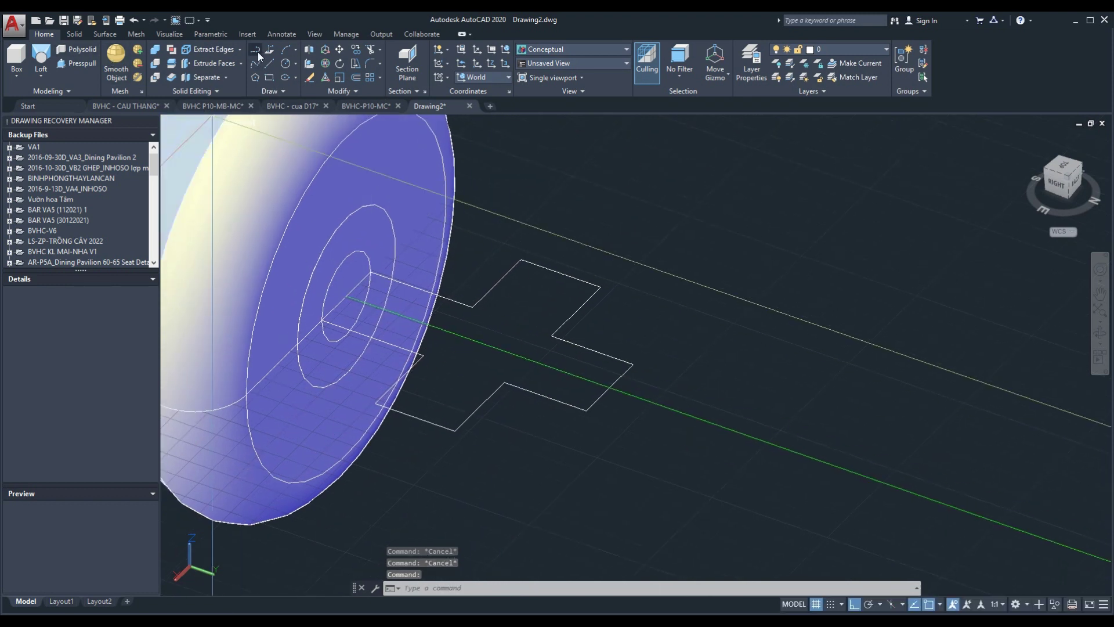
{"action": "left_click", "coordinate": [266, 51]}
{"action": "left_click", "coordinate": [492, 347]}
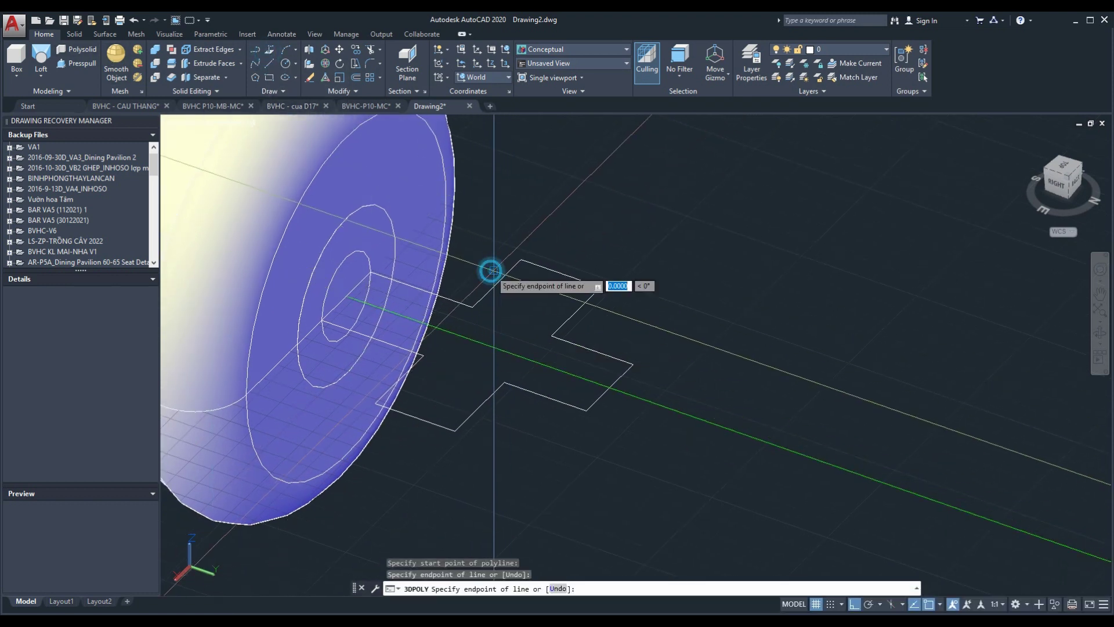
{"action": "left_click", "coordinate": [600, 262]}
{"action": "key", "text": "Return"}
Retry lofting both cross outlines along the vertical line, cancelling the failed attempt.
{"action": "left_click", "coordinate": [565, 323]}
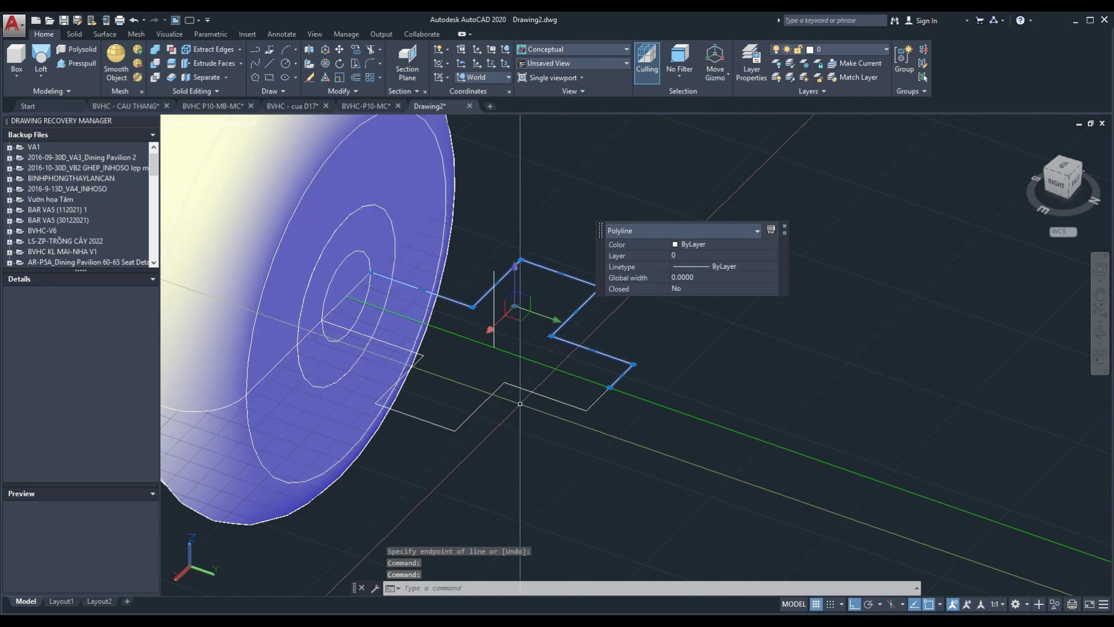
{"action": "left_click", "coordinate": [265, 218]}
{"action": "left_click", "coordinate": [649, 447]}
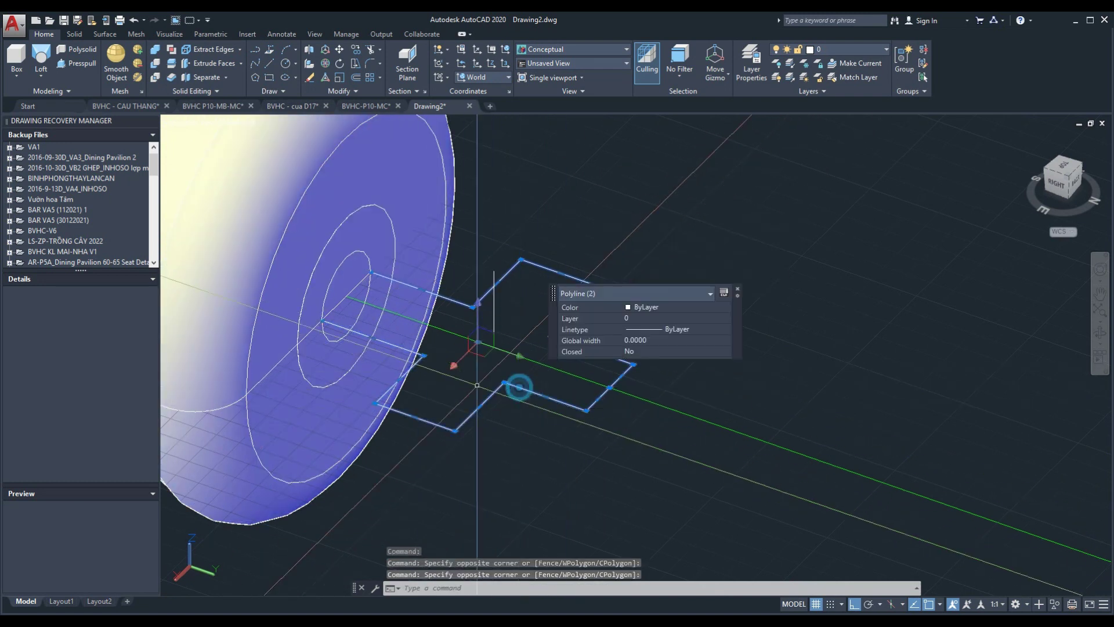
{"action": "left_click", "coordinate": [42, 58]}
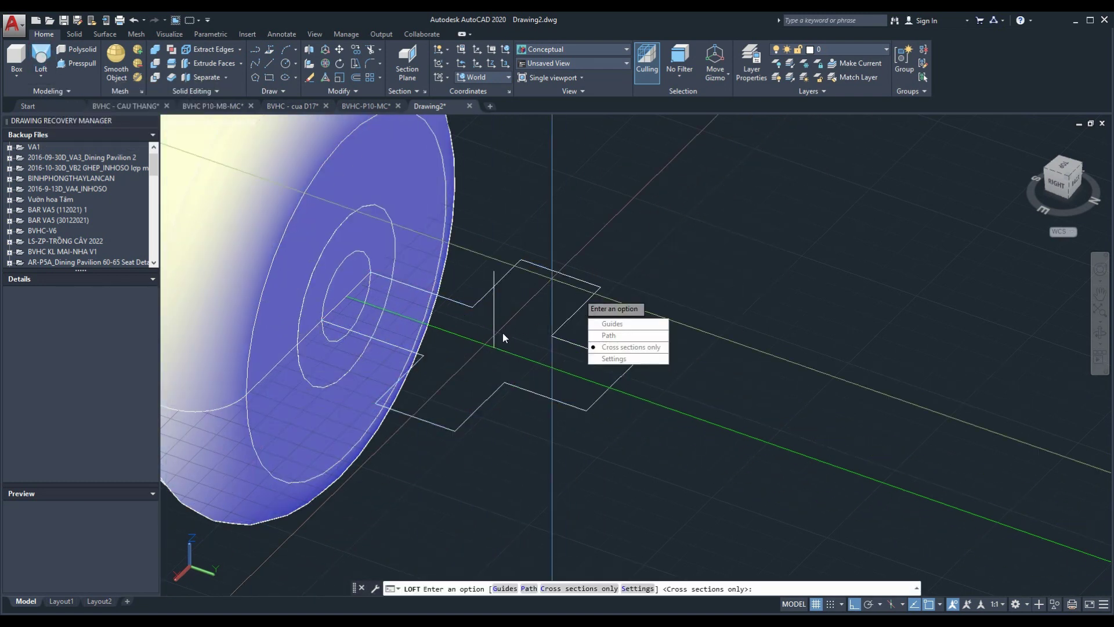
{"action": "left_click", "coordinate": [609, 335]}
{"action": "left_click", "coordinate": [494, 303]}
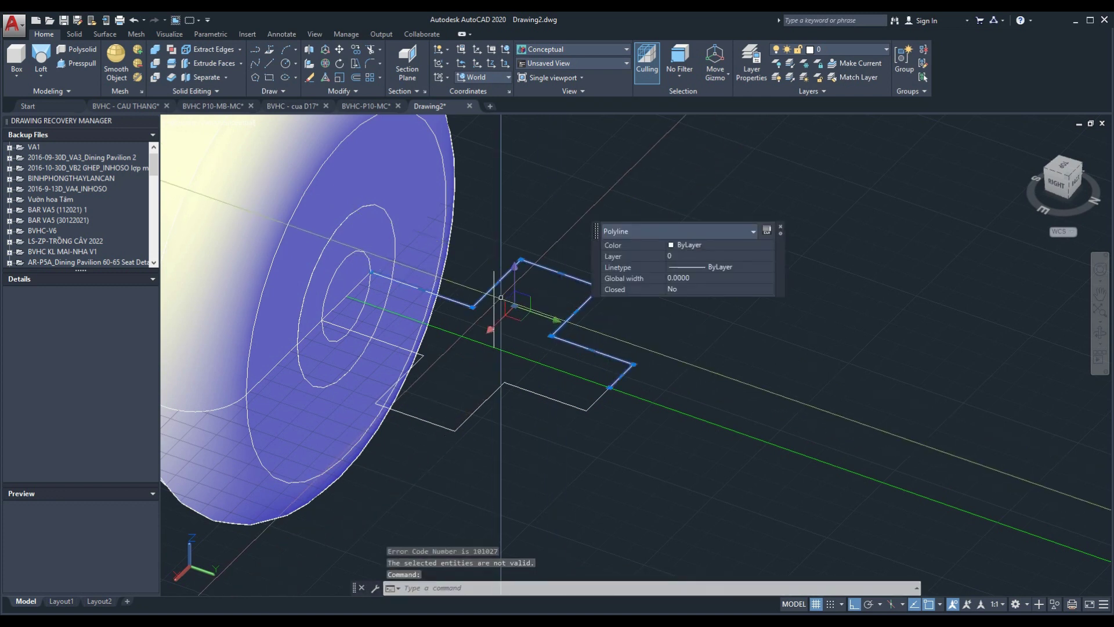
{"action": "key", "text": "Escape"}
{"action": "left_click", "coordinate": [41, 58]}
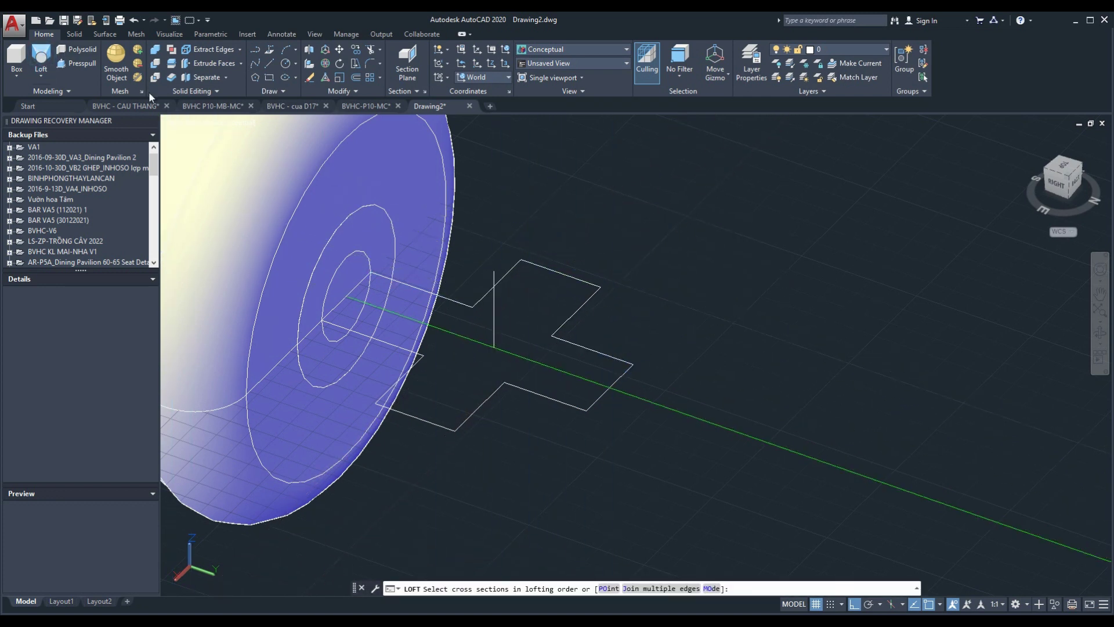
{"action": "left_click", "coordinate": [505, 365]}
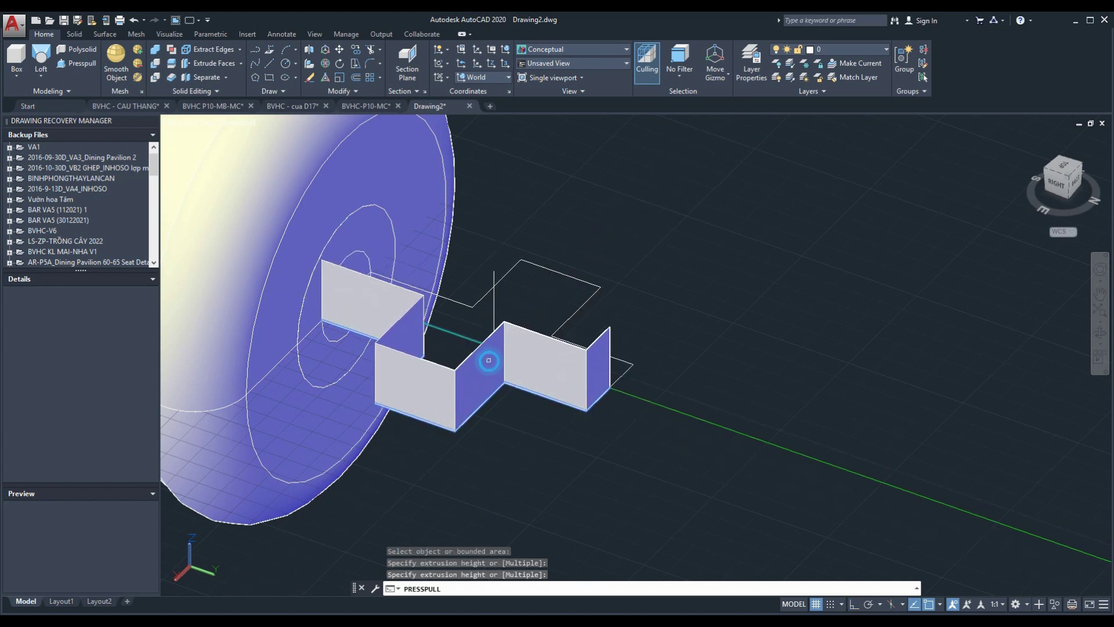
{"action": "mouse_move", "coordinate": [752, 366]}
{"action": "middle_mouse_down", "text": "shift"}
{"action": "mouse_move", "coordinate": [608, 397]}
{"action": "mouse_move", "coordinate": [569, 461]}
{"action": "middle_mouse_up", "text": "shift"}
{"action": "left_click", "coordinate": [569, 461]}
{"action": "left_click", "coordinate": [499, 409]}
{"action": "middle_click_drag", "start_coordinate": [476, 481], "coordinate": [766, 403], "text": "shift"}
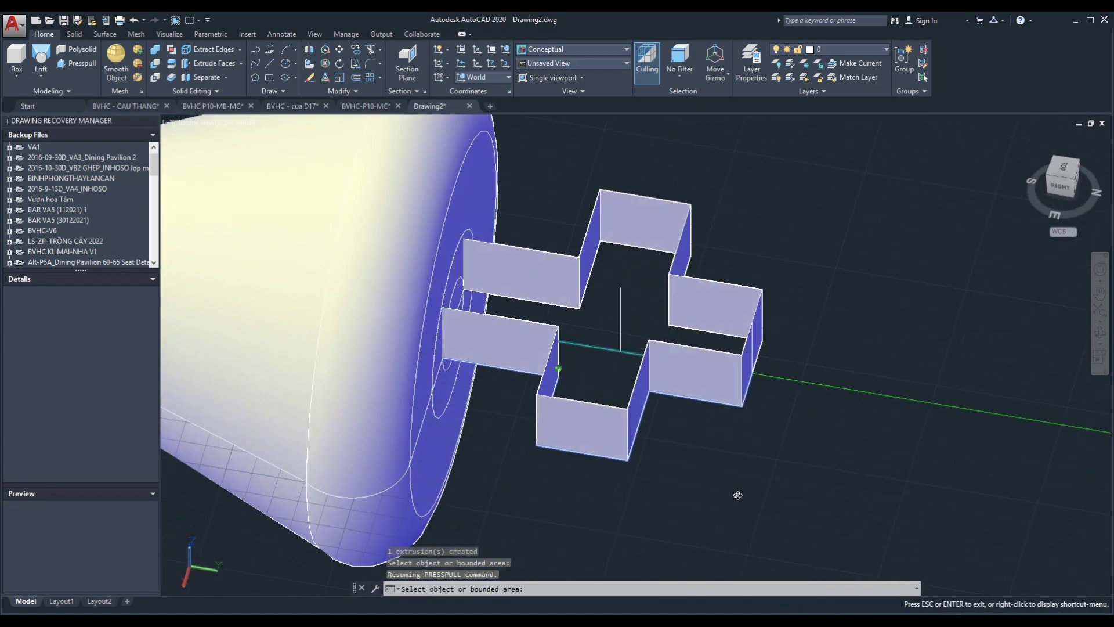
{"action": "key", "text": "ctrl+z"}
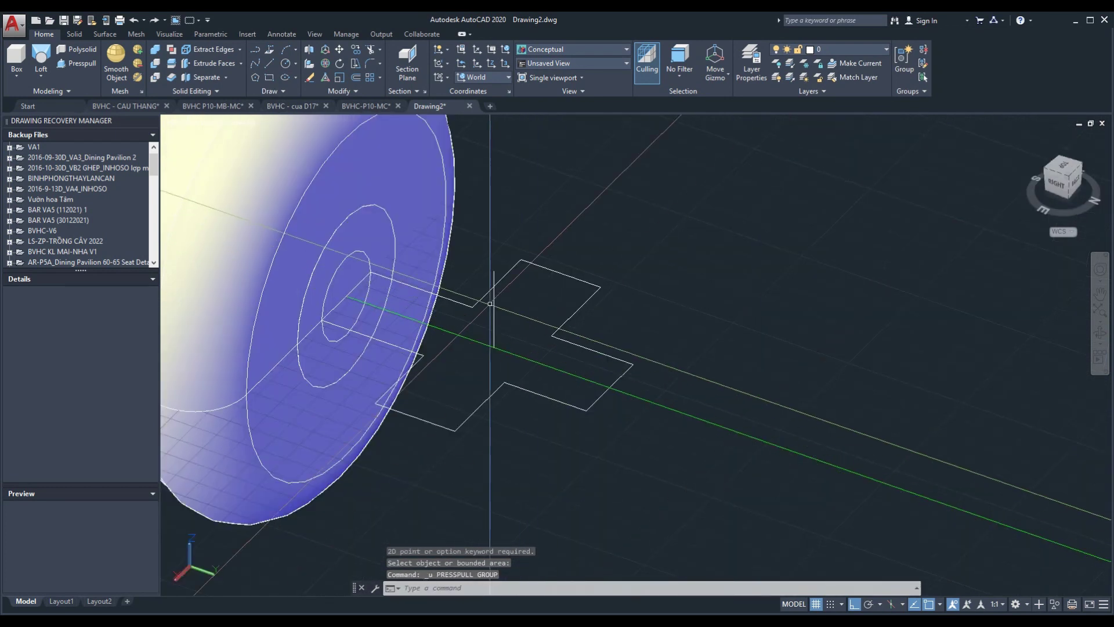
{"action": "left_click", "coordinate": [557, 338]}
{"action": "left_click", "coordinate": [565, 348]}
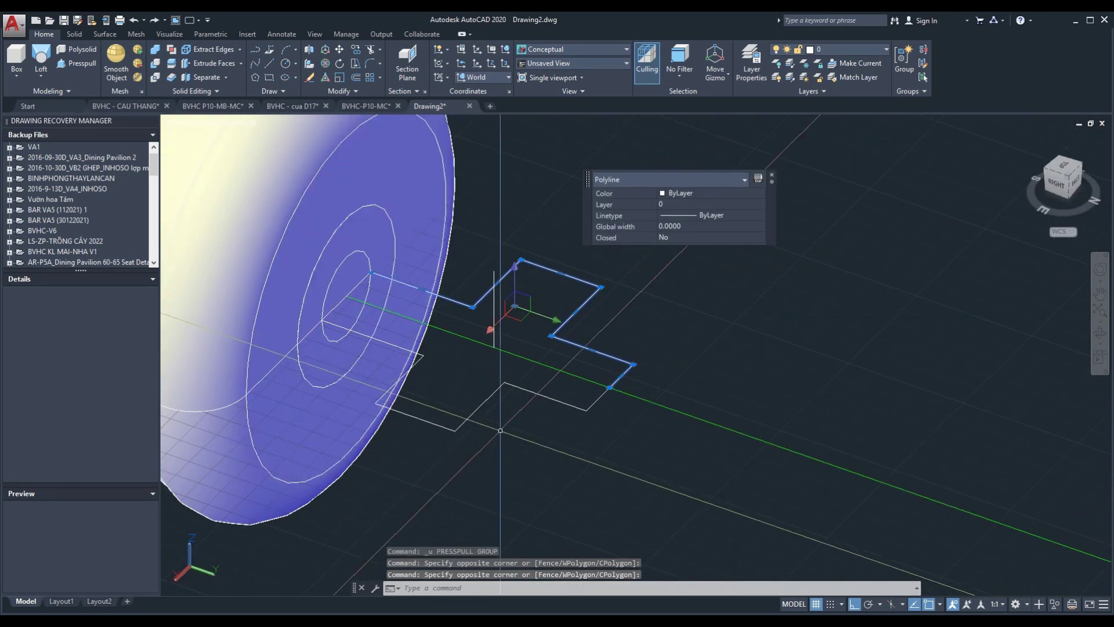
{"action": "left_click", "coordinate": [444, 397]}
{"action": "left_click", "coordinate": [40, 73]}
{"action": "left_click", "coordinate": [46, 113]}
{"action": "left_click", "coordinate": [494, 320]}
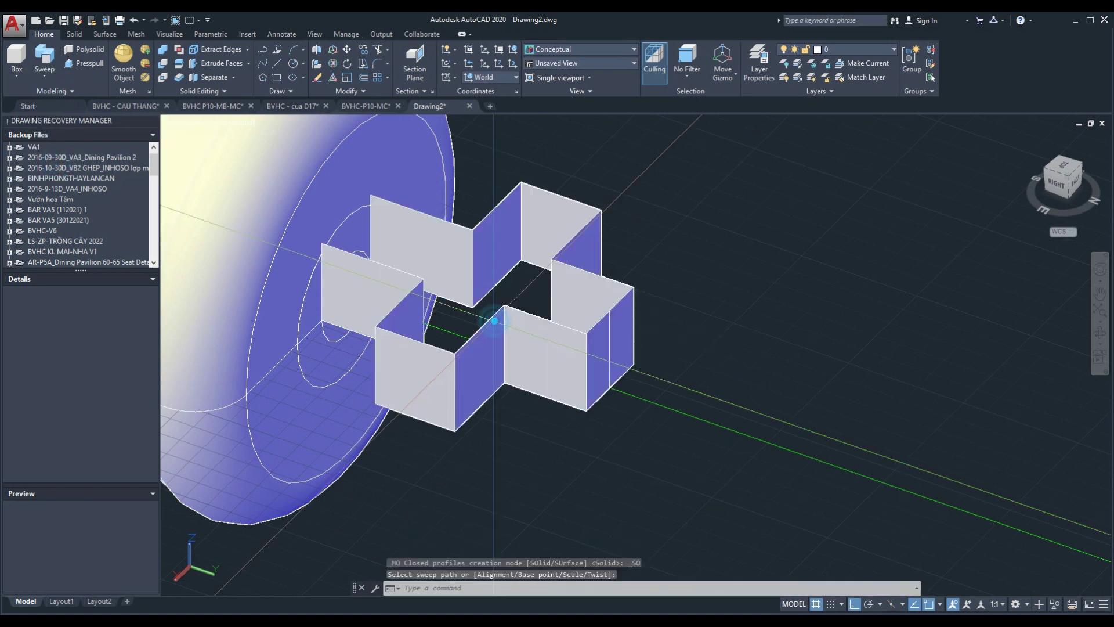
{"action": "key", "text": "ctrl+z"}
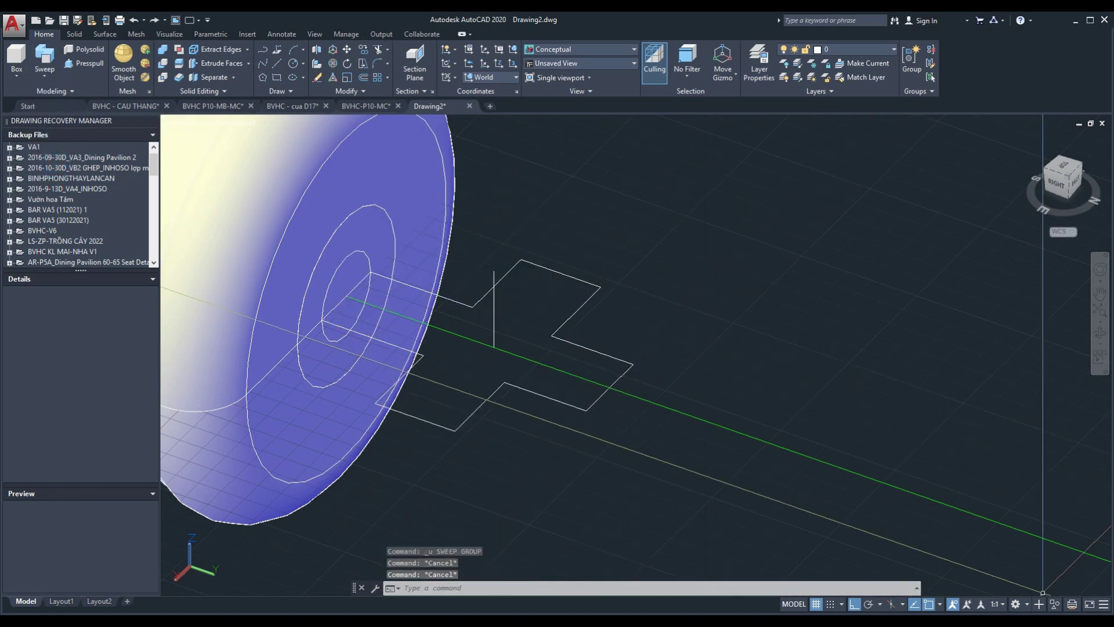
Switch to the Drafting & Annotation workspace, Top view and 2D Wireframe style.
{"action": "left_click", "coordinate": [1015, 604]}
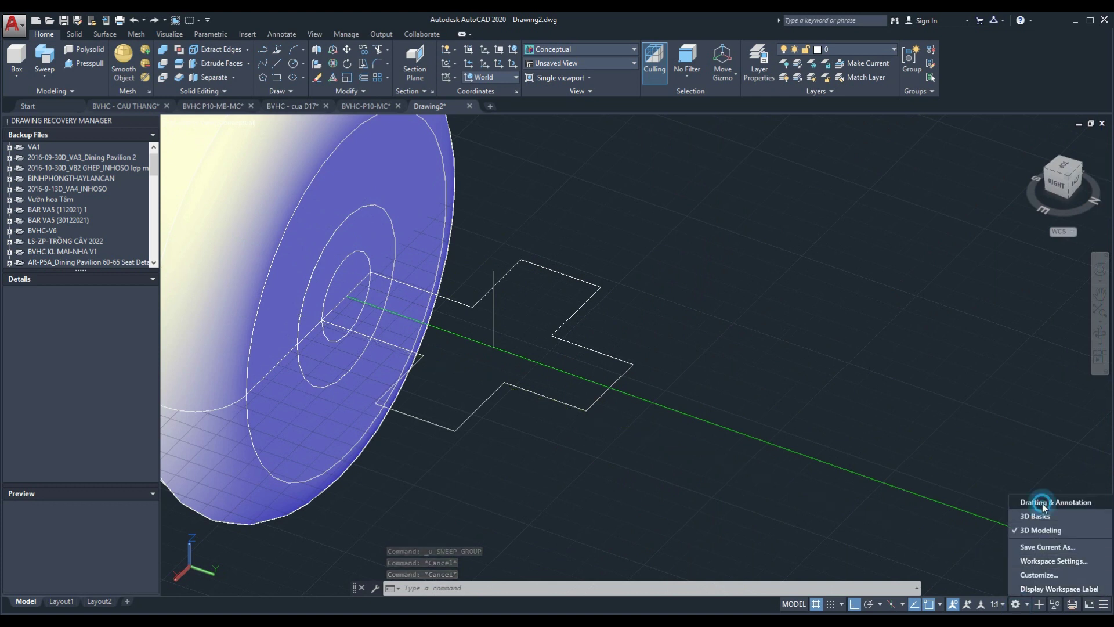
{"action": "left_click", "coordinate": [1042, 502]}
{"action": "left_click", "coordinate": [1046, 178]}
{"action": "left_click", "coordinate": [1027, 139]}
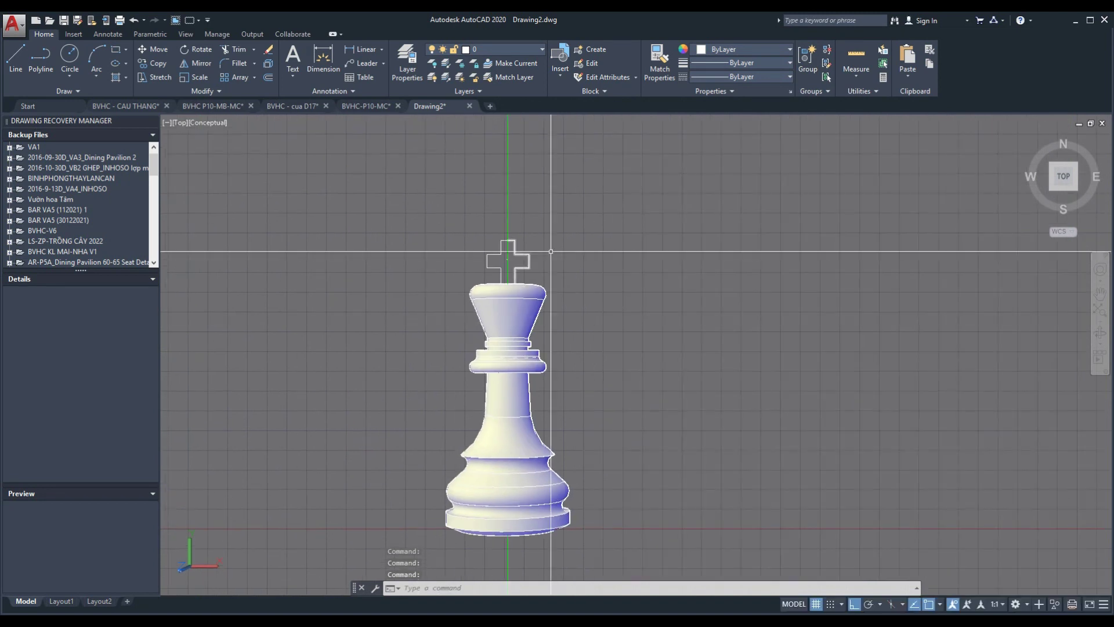
{"action": "scroll", "coordinate": [609, 189], "scroll_direction": "up", "scroll_amount": 4}
{"action": "left_click", "coordinate": [209, 123]}
{"action": "left_click", "coordinate": [247, 153]}
{"action": "scroll", "coordinate": [278, 348], "scroll_direction": "up", "scroll_amount": 4}
{"action": "key", "text": "Escape"}
{"action": "key", "text": "Escape"}
{"action": "type", "text": "PL"}
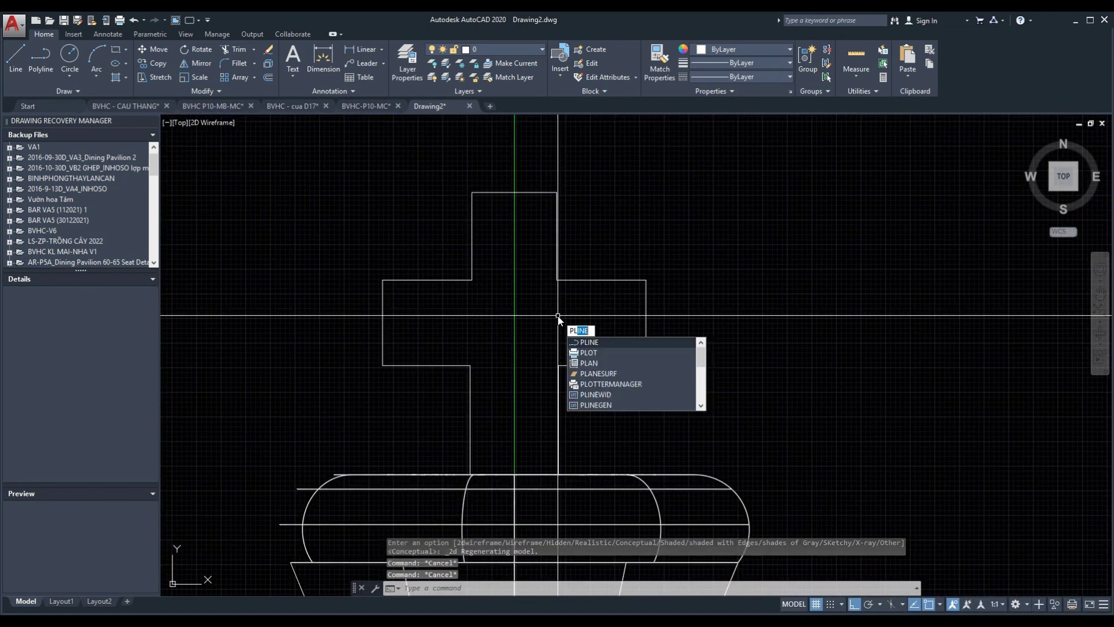
Trace the cross outline as an eight-point polyline and select it.
{"action": "key", "text": "Return"}
{"action": "left_click", "coordinate": [557, 281]}
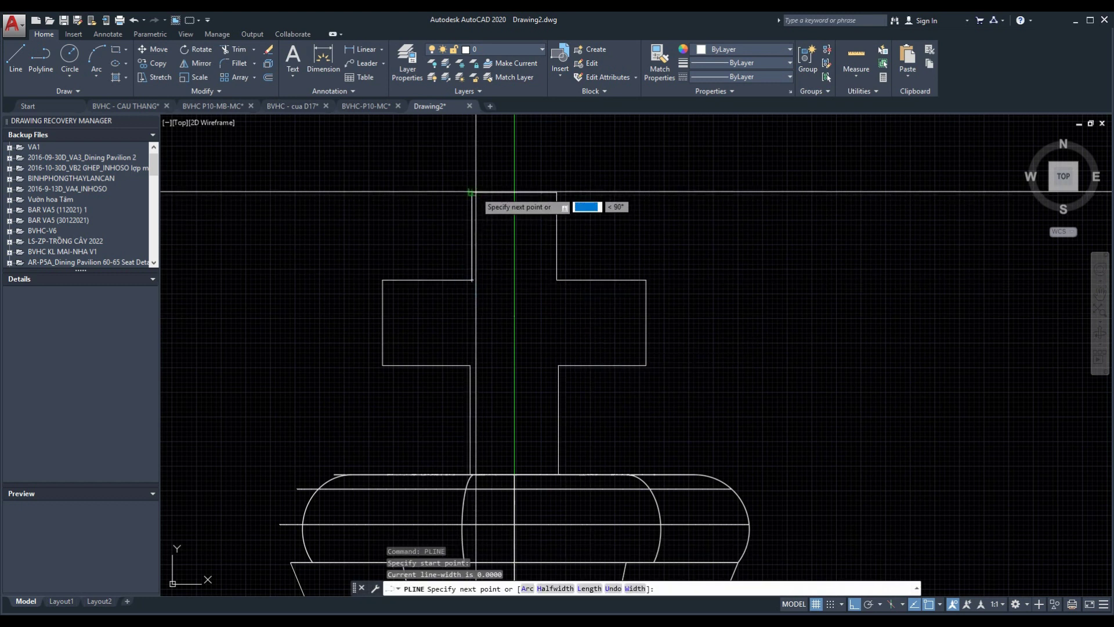
{"action": "left_click", "coordinate": [471, 192]}
{"action": "left_click", "coordinate": [557, 192]}
{"action": "left_click", "coordinate": [557, 279]}
{"action": "left_click", "coordinate": [558, 365]}
{"action": "left_click", "coordinate": [558, 474]}
{"action": "left_click", "coordinate": [470, 475]}
{"action": "left_click", "coordinate": [470, 365]}
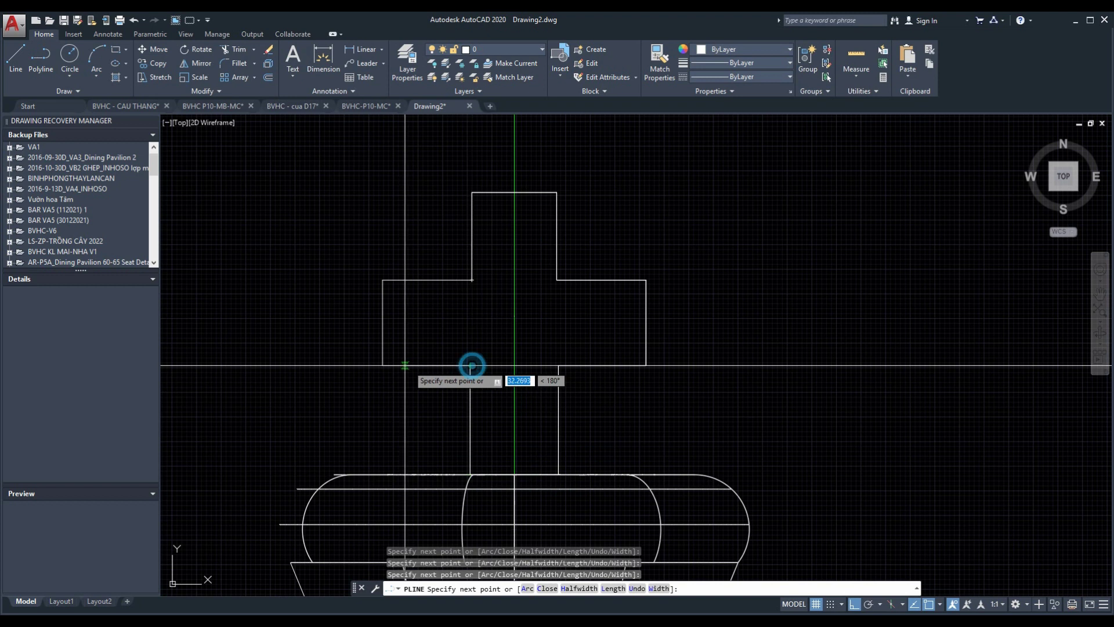
{"action": "key", "text": "Escape"}
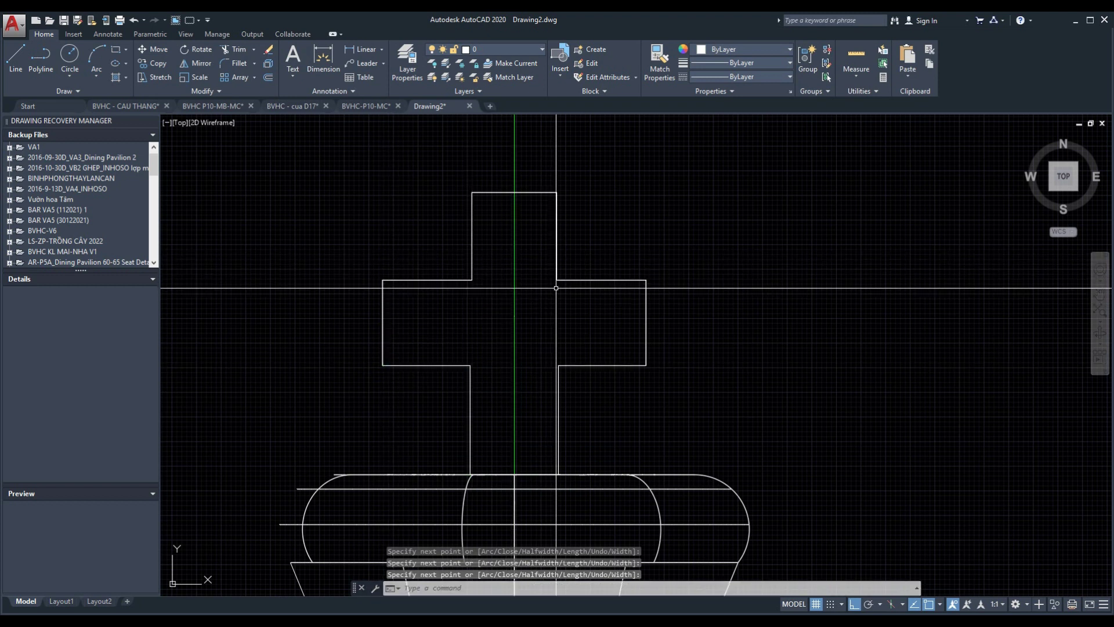
{"action": "left_click", "coordinate": [568, 280]}
{"action": "mouse_move", "coordinate": [1078, 163]}
{"action": "left_mouse_down"}
{"action": "mouse_move", "coordinate": [865, 338]}
{"action": "mouse_move", "coordinate": [1035, 560]}
{"action": "left_mouse_up"}
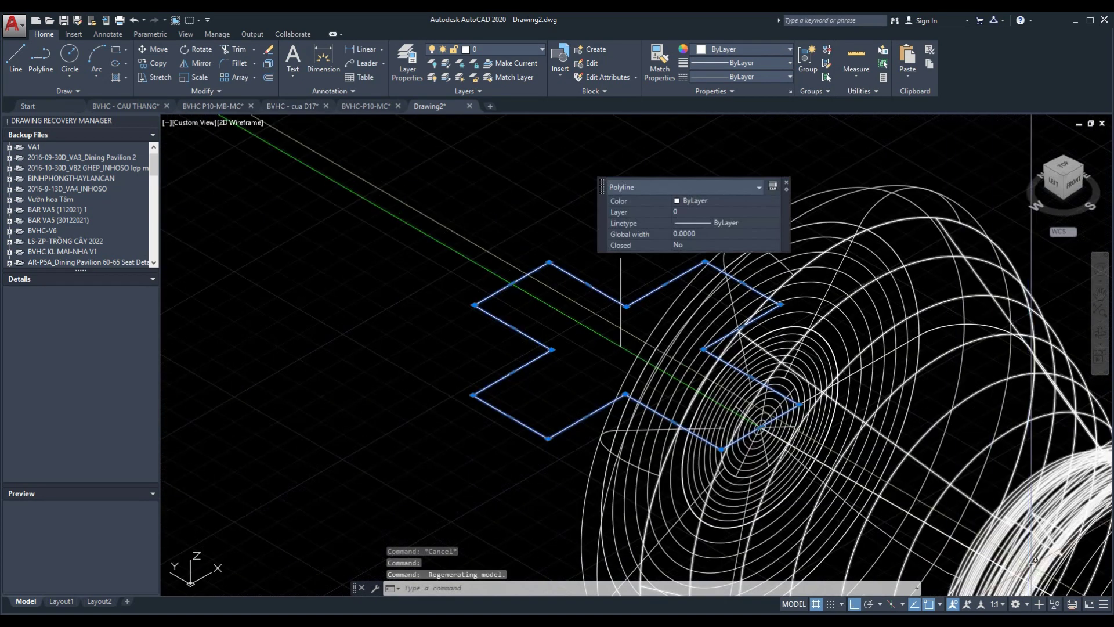
In the 3D Modeling workspace, sweep the cross outline along the vertical line.
{"action": "left_click", "coordinate": [1031, 530]}
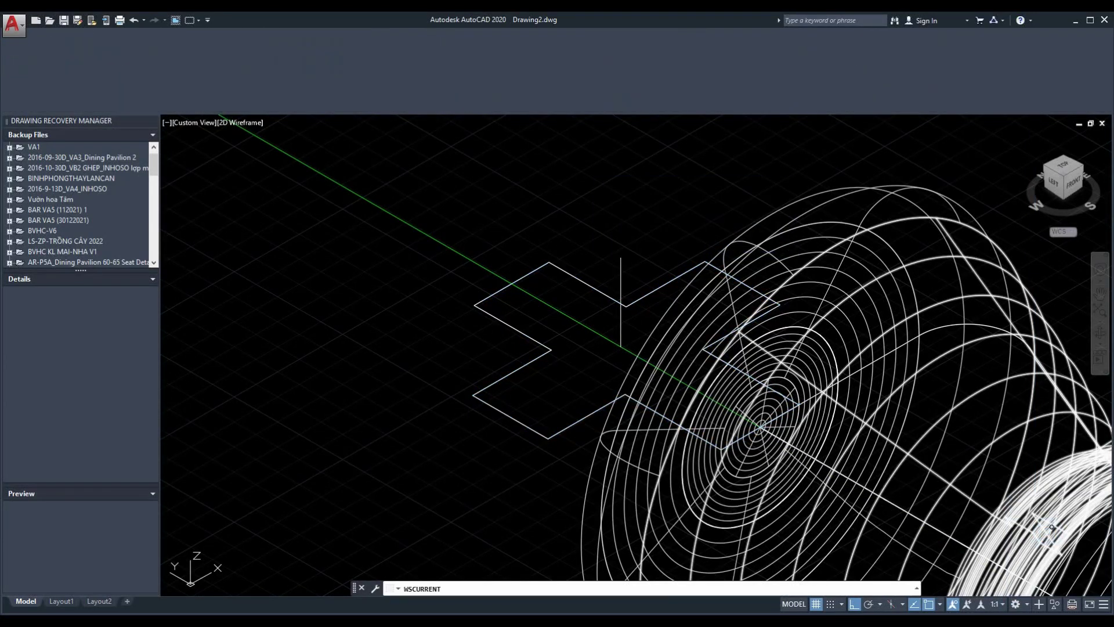
{"action": "scroll", "coordinate": [532, 299], "scroll_direction": "down", "scroll_amount": 4}
{"action": "mouse_move", "coordinate": [571, 292]}
{"action": "middle_mouse_down", "text": "shift"}
{"action": "mouse_move", "coordinate": [485, 370]}
{"action": "mouse_move", "coordinate": [945, 356]}
{"action": "mouse_move", "coordinate": [928, 330]}
{"action": "mouse_move", "coordinate": [832, 310]}
{"action": "middle_mouse_up", "text": "shift"}
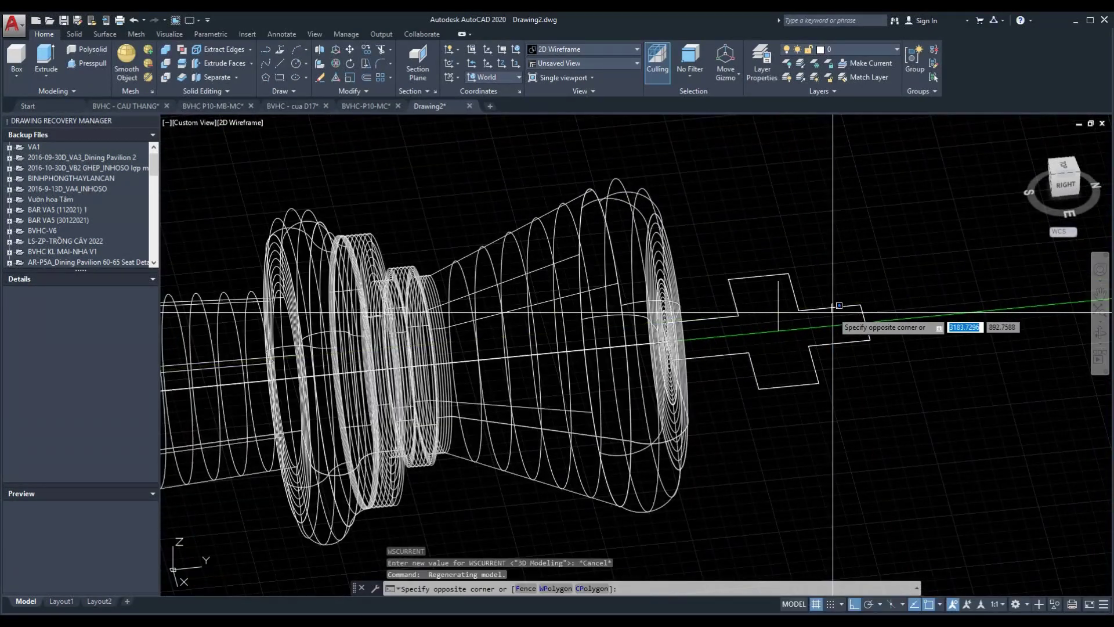
{"action": "left_click", "coordinate": [831, 310]}
{"action": "scroll", "coordinate": [853, 299], "scroll_direction": "up", "scroll_amount": 5}
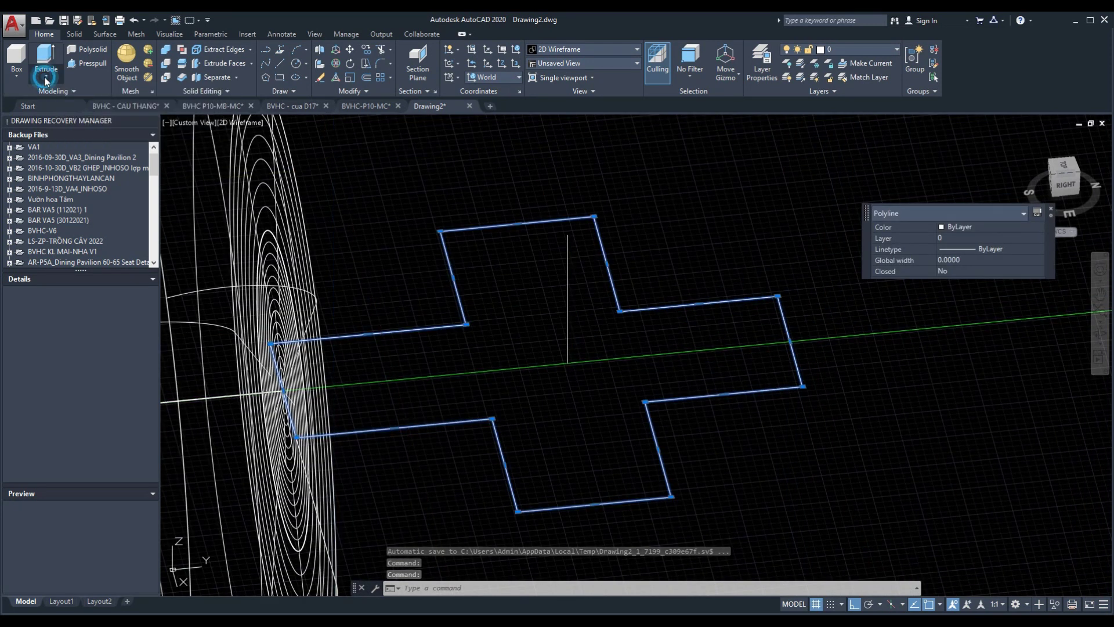
{"action": "left_click", "coordinate": [50, 172]}
{"action": "left_click", "coordinate": [566, 288]}
{"action": "scroll", "coordinate": [567, 302], "scroll_direction": "down", "scroll_amount": 3}
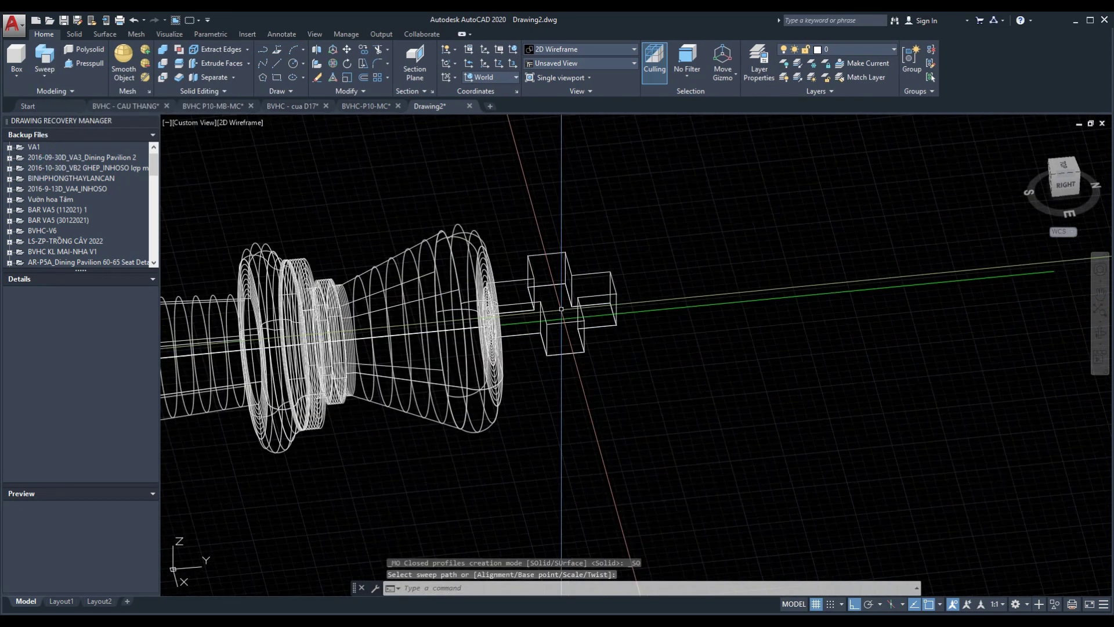
{"action": "scroll", "coordinate": [522, 290], "scroll_direction": "up", "scroll_amount": 2}
Set Shaded display and inspect the new cross solid by selecting it.
{"action": "left_click", "coordinate": [276, 202]}
{"action": "mouse_move", "coordinate": [279, 205]}
{"action": "middle_mouse_down", "text": "shift"}
{"action": "mouse_move", "coordinate": [551, 325]}
{"action": "mouse_move", "coordinate": [517, 342]}
{"action": "mouse_move", "coordinate": [799, 401]}
{"action": "mouse_move", "coordinate": [499, 348]}
{"action": "middle_mouse_up", "text": "shift"}
{"action": "left_click", "coordinate": [516, 342]}
{"action": "left_click", "coordinate": [496, 311]}
{"action": "key", "text": "Escape"}
{"action": "key", "text": "Escape"}
{"action": "left_click", "coordinate": [499, 348]}
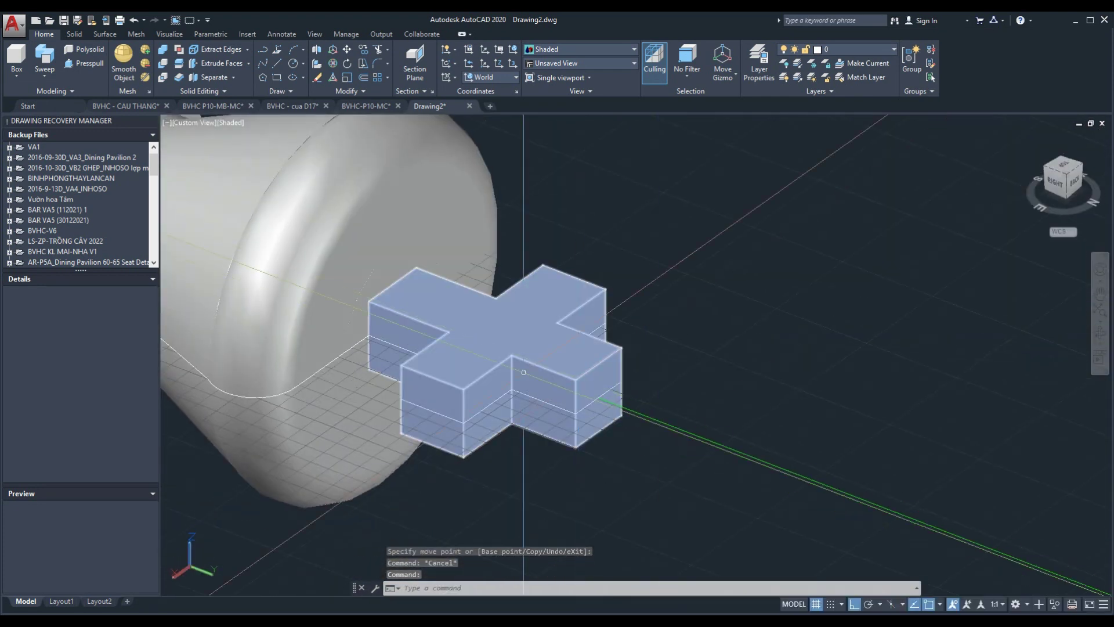
{"action": "scroll", "coordinate": [499, 348], "scroll_direction": "down", "scroll_amount": 5}
{"action": "scroll", "coordinate": [406, 319], "scroll_direction": "up", "scroll_amount": 3}
{"action": "scroll", "coordinate": [339, 297], "scroll_direction": "down", "scroll_amount": 2}
{"action": "left_click", "coordinate": [319, 224]}
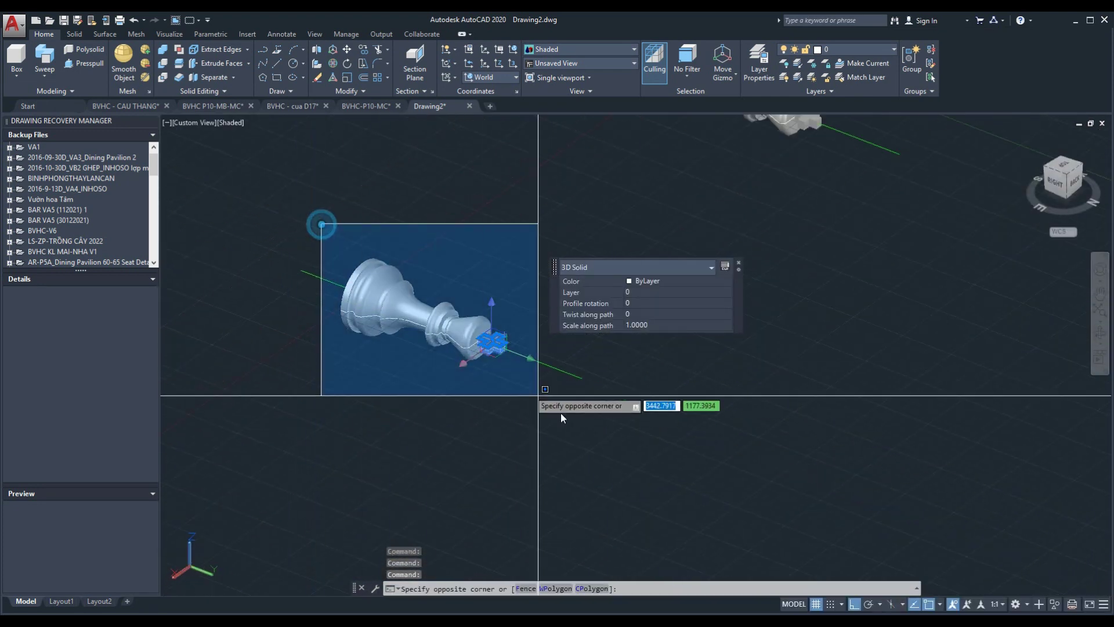
{"action": "middle_click_drag", "start_coordinate": [534, 398], "coordinate": [579, 457], "text": "shift"}
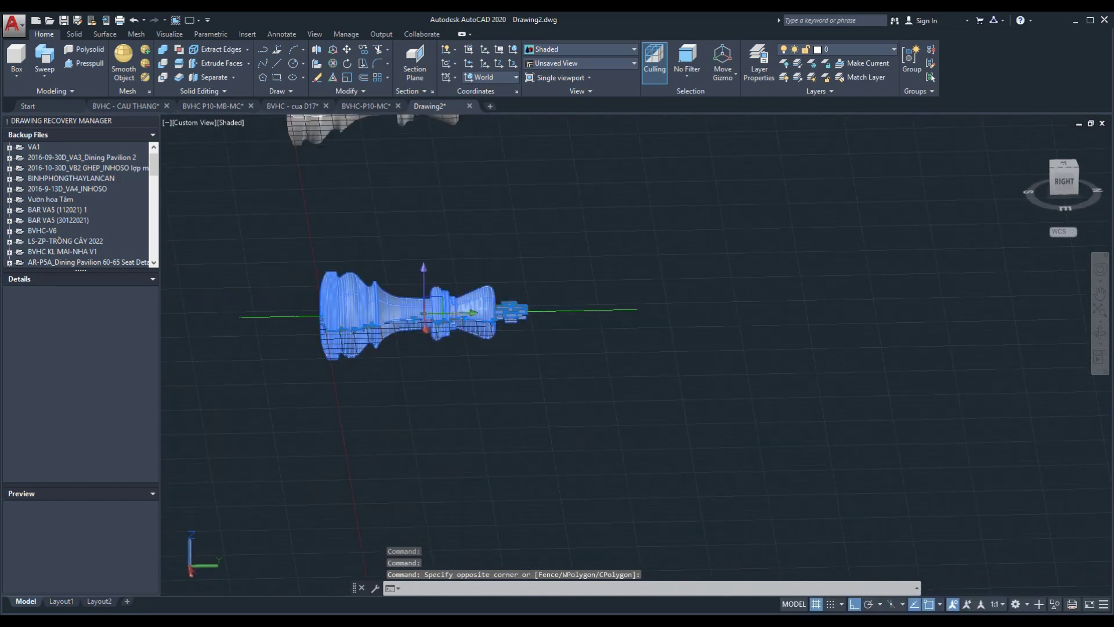
{"action": "left_click", "coordinate": [578, 288]}
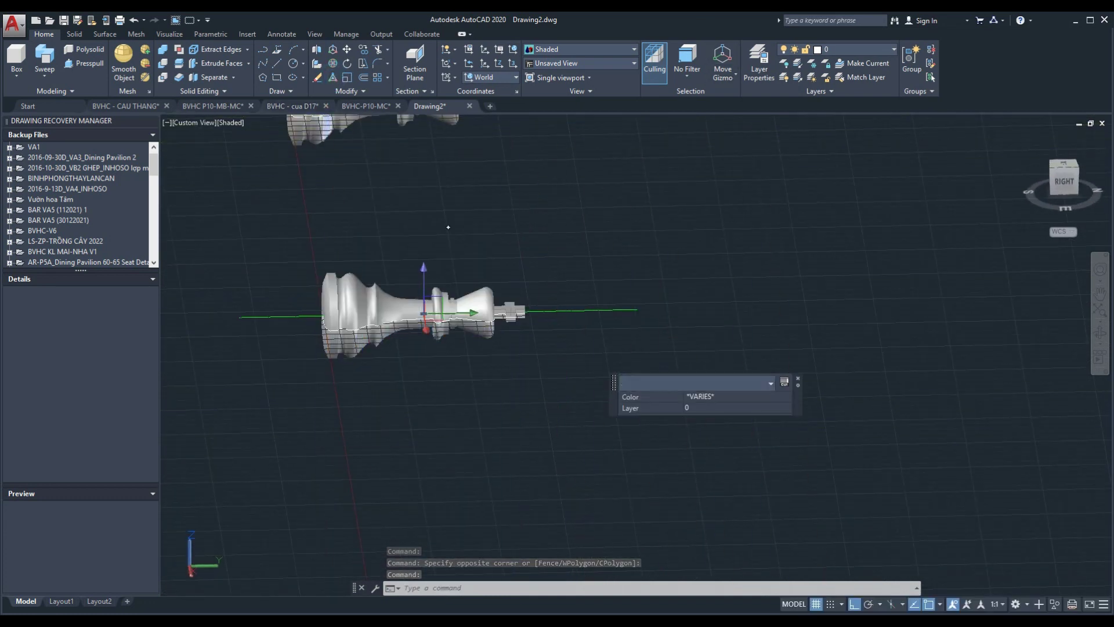
{"action": "type", "text": "3dscale"}
{"action": "key", "text": "Return"}
{"action": "scroll", "coordinate": [427, 313], "scroll_direction": "up", "scroll_amount": 3}
{"action": "key", "text": "Escape"}
{"action": "scroll", "coordinate": [355, 278], "scroll_direction": "down", "scroll_amount": 3}
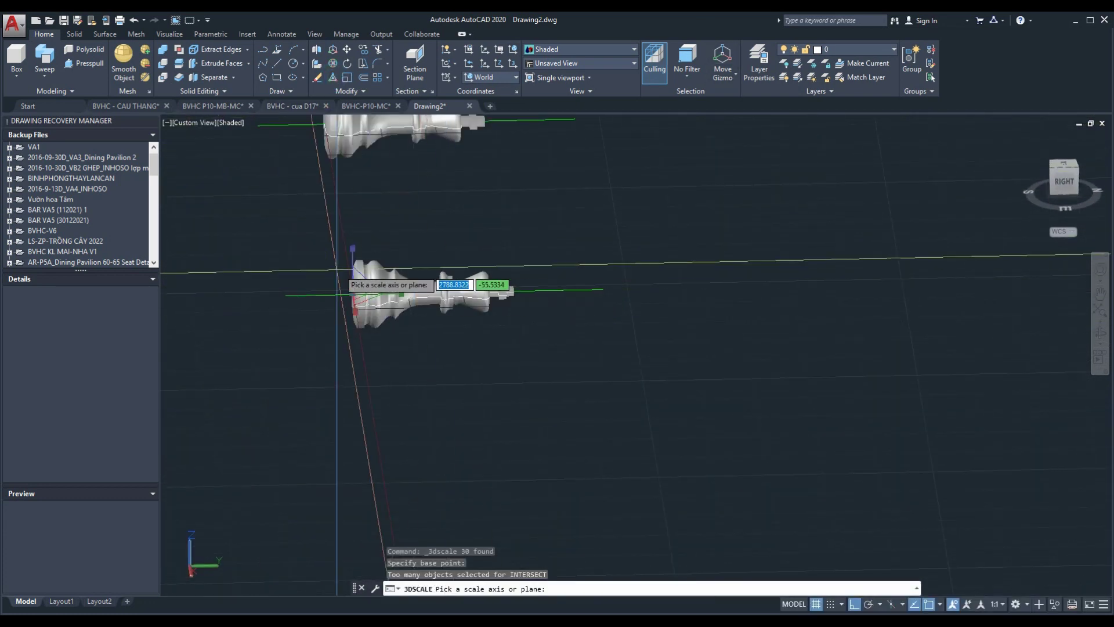
{"action": "left_click", "coordinate": [313, 232]}
{"action": "left_click", "coordinate": [557, 405]}
{"action": "scroll", "coordinate": [453, 284], "scroll_direction": "up", "scroll_amount": 3}
{"action": "left_click", "coordinate": [346, 64]}
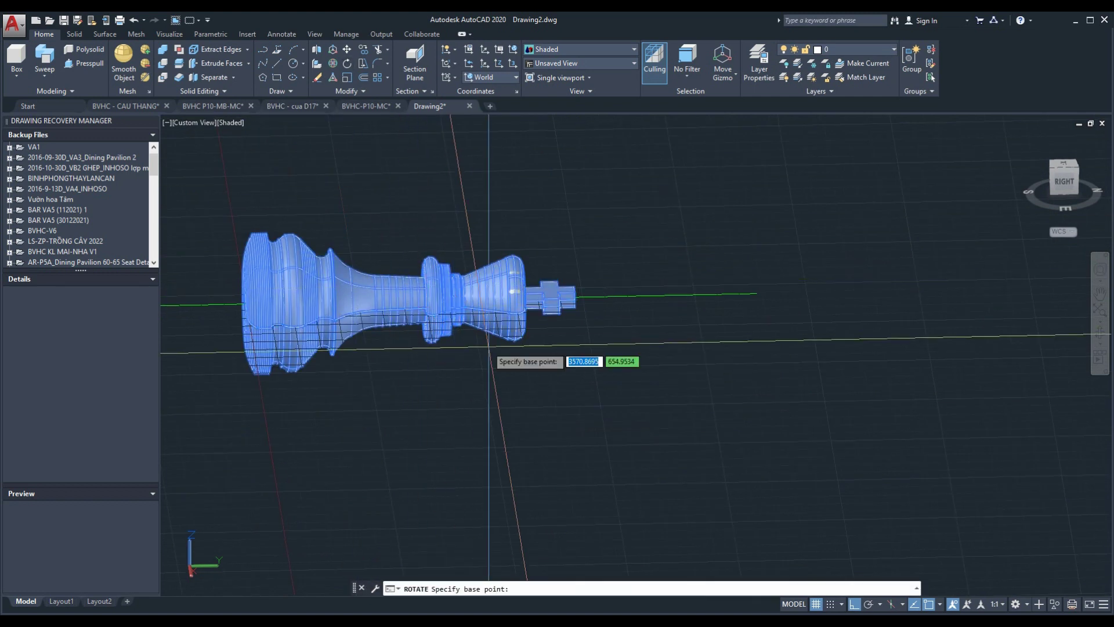
{"action": "left_click", "coordinate": [245, 303]}
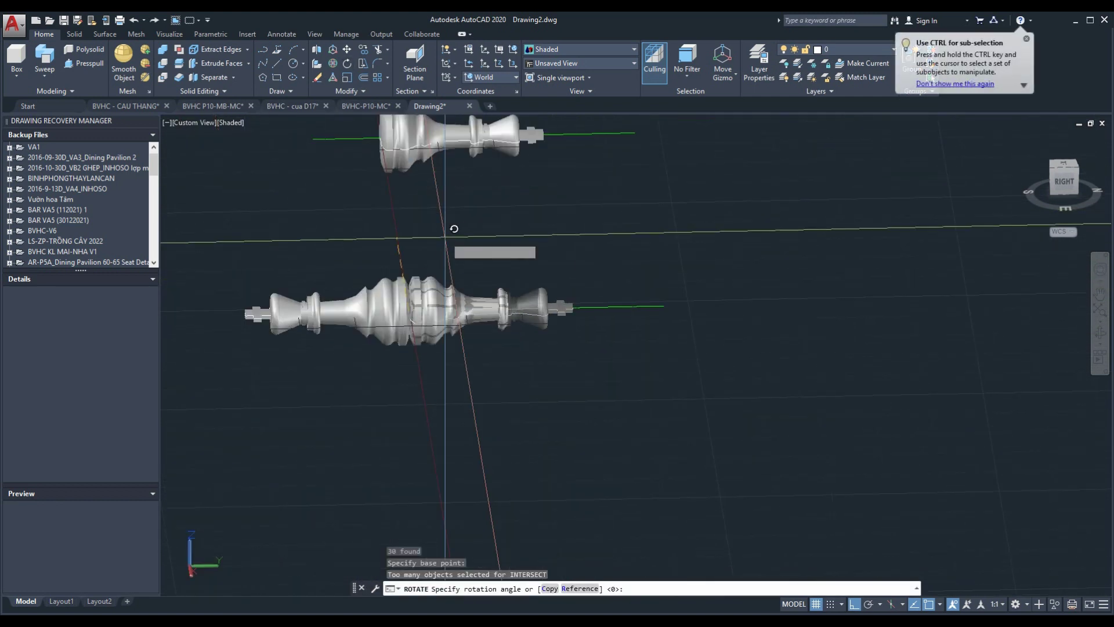
{"action": "key", "text": "Escape"}
{"action": "mouse_move", "coordinate": [371, 372]}
{"action": "middle_mouse_down", "text": "shift"}
{"action": "mouse_move", "coordinate": [440, 419]}
{"action": "mouse_move", "coordinate": [610, 428]}
{"action": "middle_mouse_up", "text": "shift"}
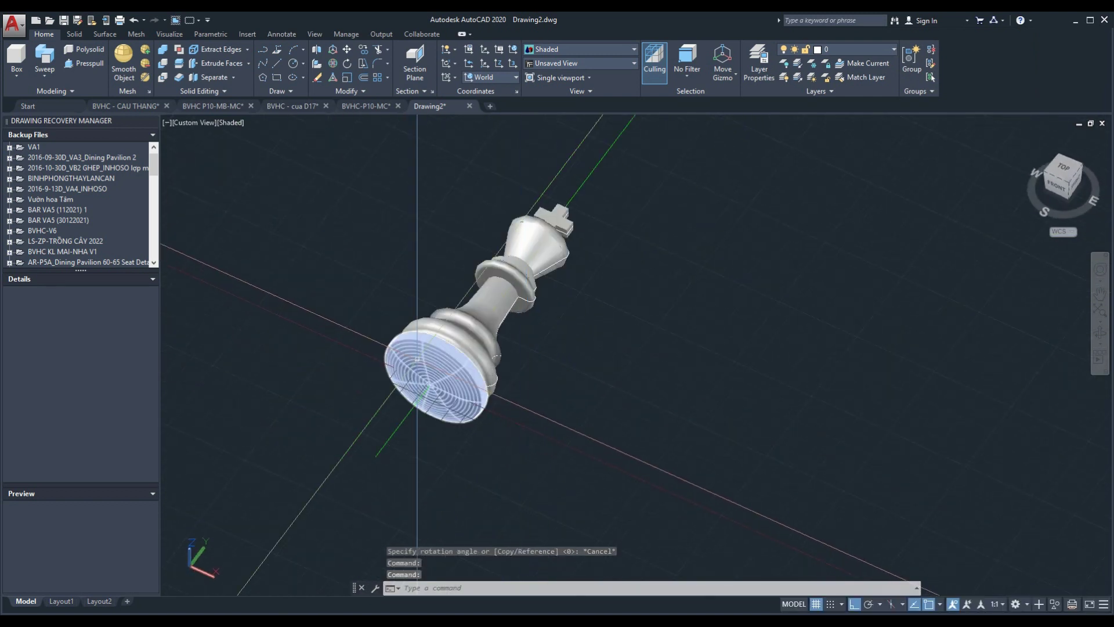
Select all 12 revolved surfaces of the king, including the cross and top pieces.
{"action": "left_click", "coordinate": [1026, 138]}
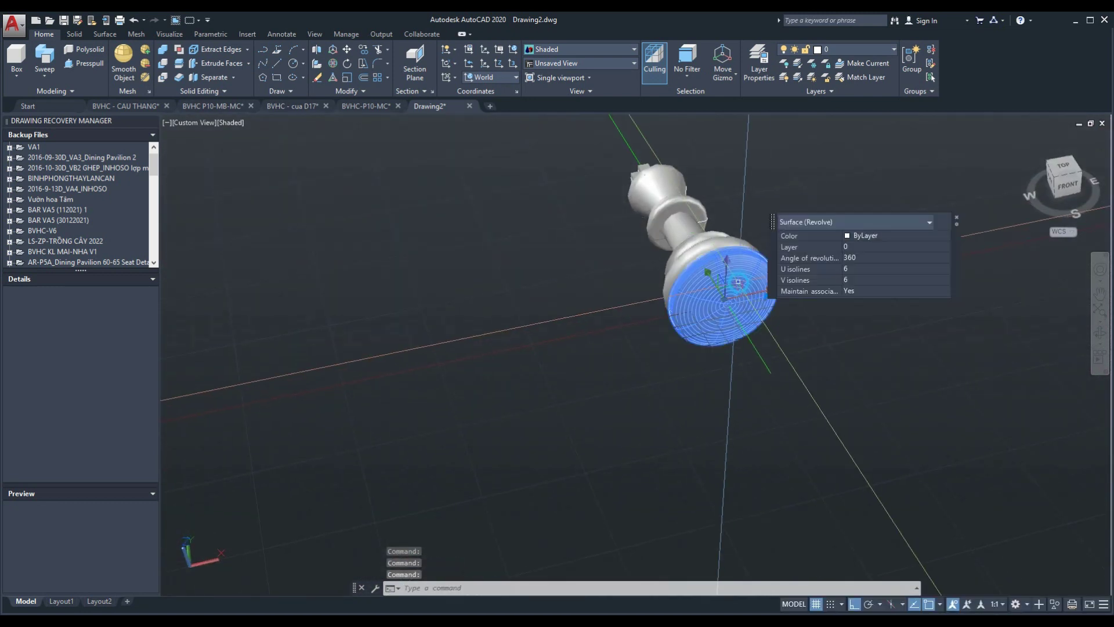
{"action": "mouse_move", "coordinate": [728, 301]}
{"action": "middle_mouse_down", "text": "shift"}
{"action": "mouse_move", "coordinate": [614, 367]}
{"action": "mouse_move", "coordinate": [771, 416]}
{"action": "mouse_move", "coordinate": [742, 412]}
{"action": "mouse_move", "coordinate": [792, 307]}
{"action": "middle_mouse_up", "text": "shift"}
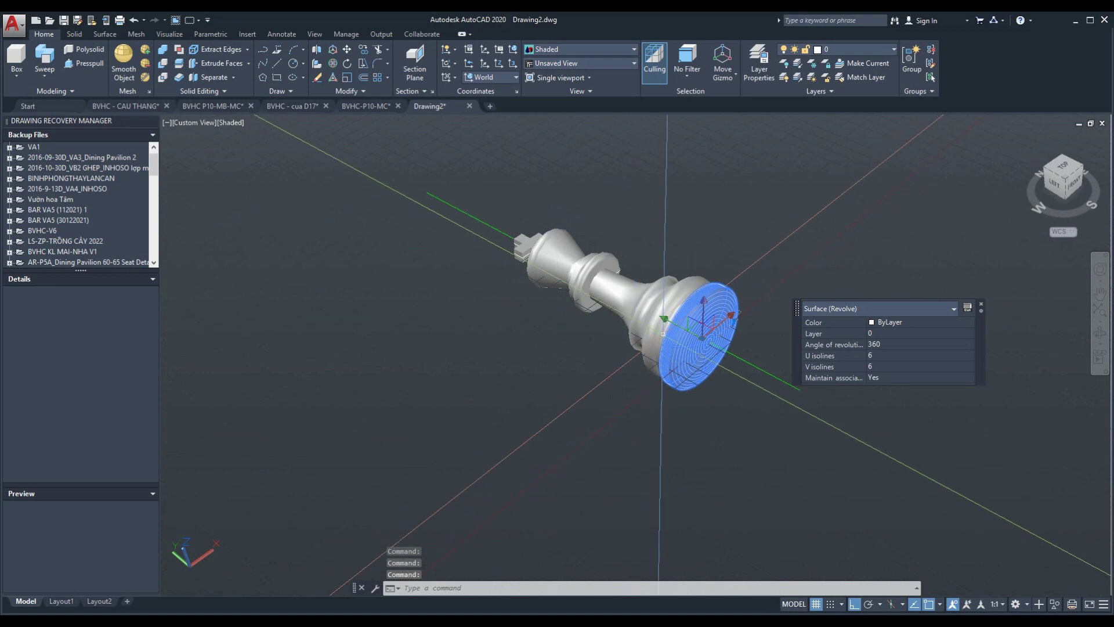
{"action": "scroll", "coordinate": [663, 334], "scroll_direction": "up", "scroll_amount": 3}
{"action": "left_click", "coordinate": [653, 304]}
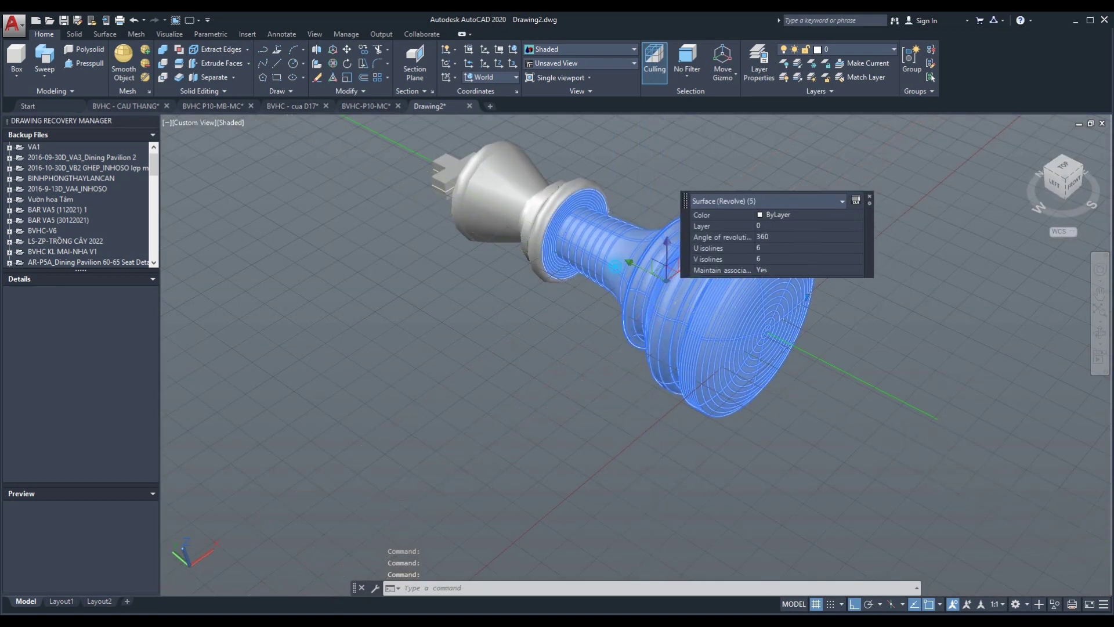
{"action": "scroll", "coordinate": [615, 265], "scroll_direction": "down", "scroll_amount": 3}
{"action": "left_click", "coordinate": [644, 330]}
{"action": "left_click", "coordinate": [558, 273]}
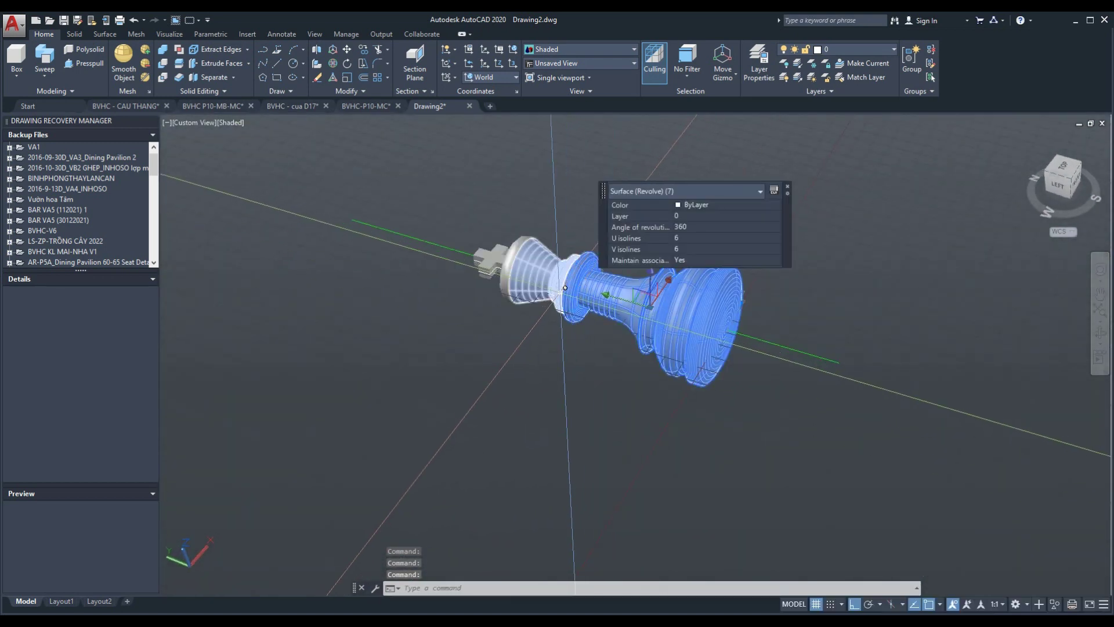
{"action": "left_click", "coordinate": [525, 267]}
{"action": "left_click", "coordinate": [488, 258]}
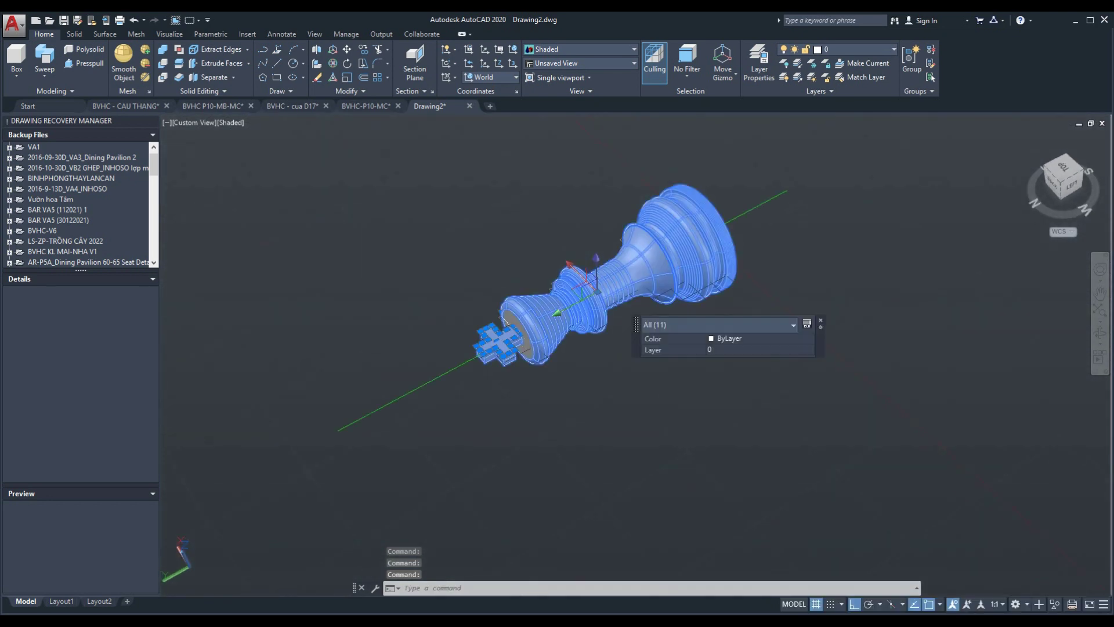
{"action": "middle_click_drag", "start_coordinate": [520, 378], "coordinate": [423, 311], "text": "shift"}
{"action": "scroll", "coordinate": [362, 314], "scroll_direction": "down", "scroll_amount": 5}
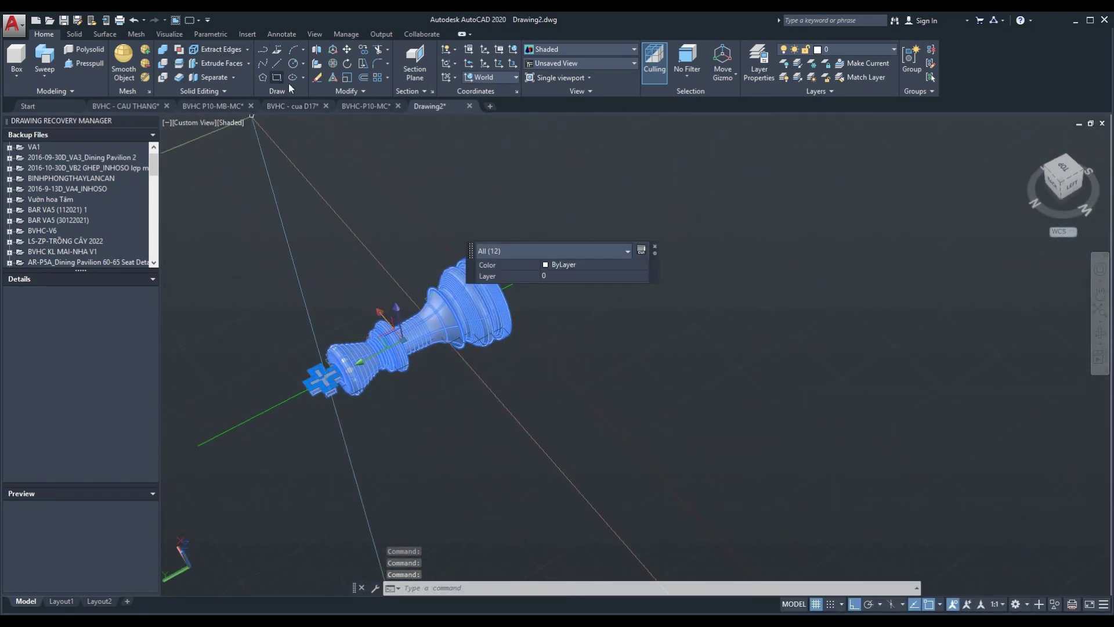
Move the selected king away from its flat profile outline, dismissing the associativity warning.
{"action": "left_click", "coordinate": [346, 51]}
{"action": "left_click", "coordinate": [445, 318]}
{"action": "left_click", "coordinate": [438, 290]}
{"action": "left_click", "coordinate": [565, 374]}
{"action": "right_click", "coordinate": [728, 430], "text": "shift"}
{"action": "left_click", "coordinate": [629, 259]}
{"action": "middle_click_drag", "start_coordinate": [629, 259], "coordinate": [678, 383], "text": "shift"}
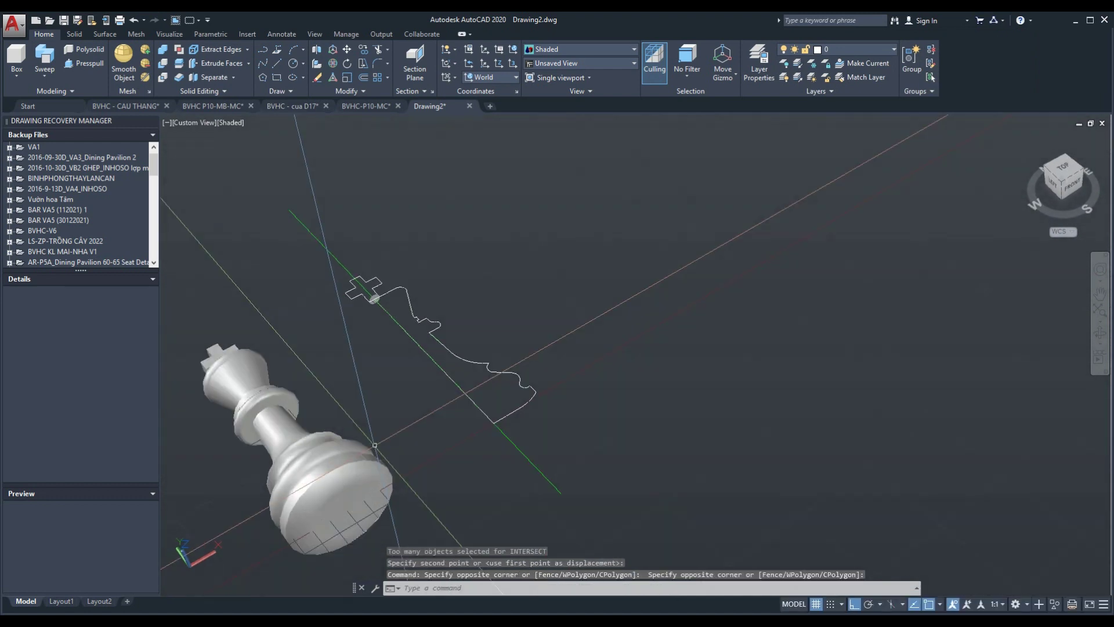
Switch to the Top view and set the visual style to 2D Wireframe.
{"action": "left_click", "coordinate": [1066, 170]}
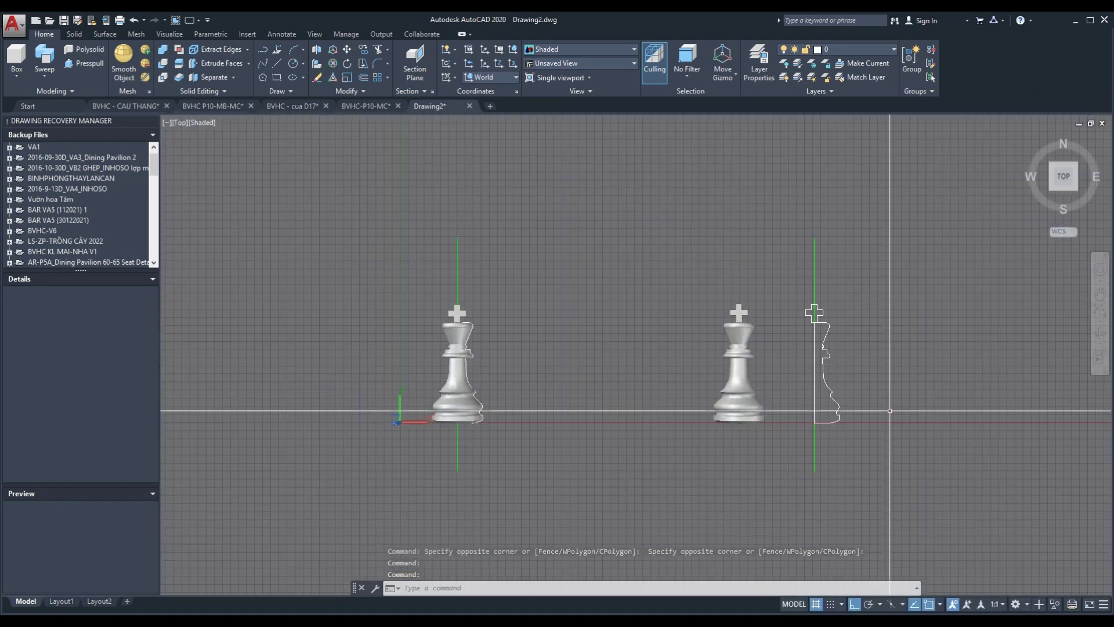
{"action": "scroll", "coordinate": [478, 311], "scroll_direction": "up", "scroll_amount": 4}
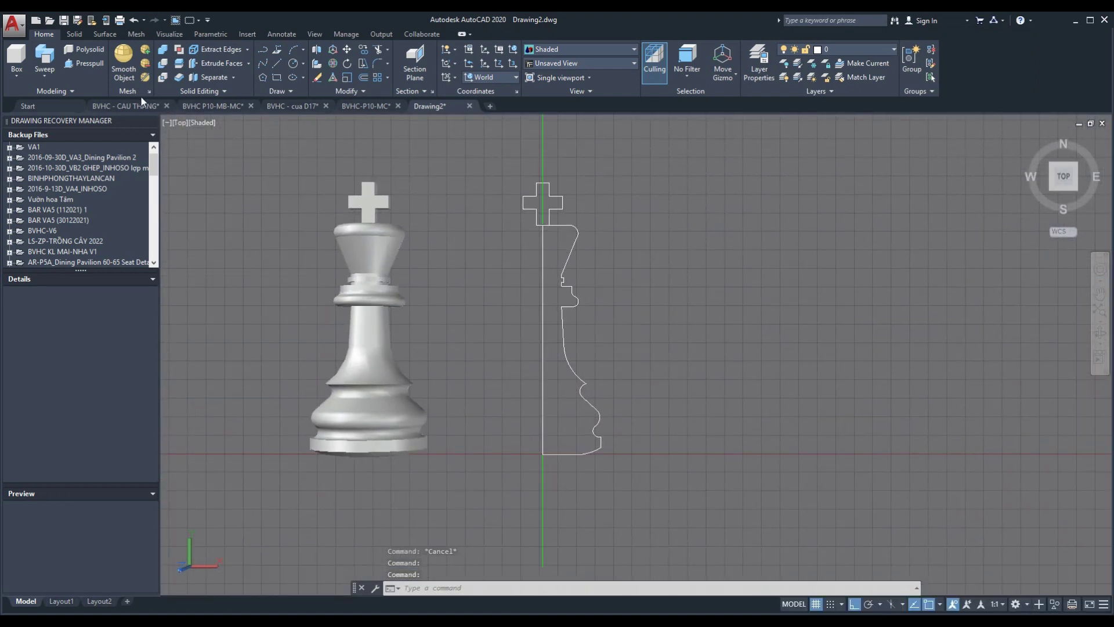
{"action": "left_click", "coordinate": [209, 123]}
{"action": "left_click", "coordinate": [250, 152]}
{"action": "scroll", "coordinate": [487, 369], "scroll_direction": "up", "scroll_amount": 3}
{"action": "scroll", "coordinate": [520, 382], "scroll_direction": "down", "scroll_amount": 3}
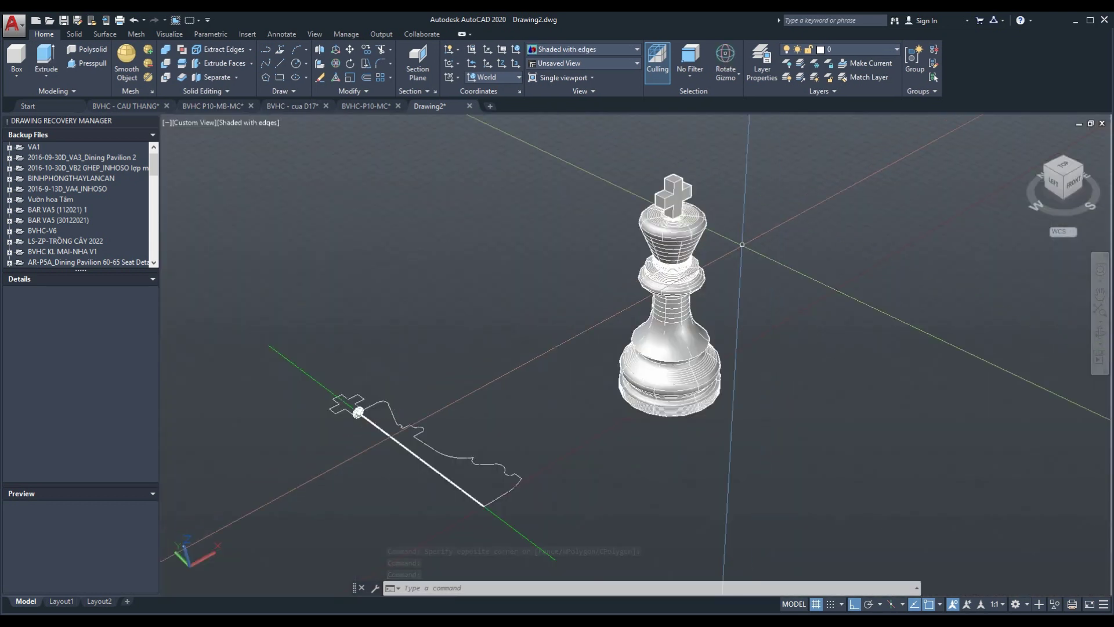
Orbit to view the king from below and select its base and another revolved surface.
{"action": "middle_click_drag", "start_coordinate": [742, 244], "coordinate": [650, 412], "text": "shift"}
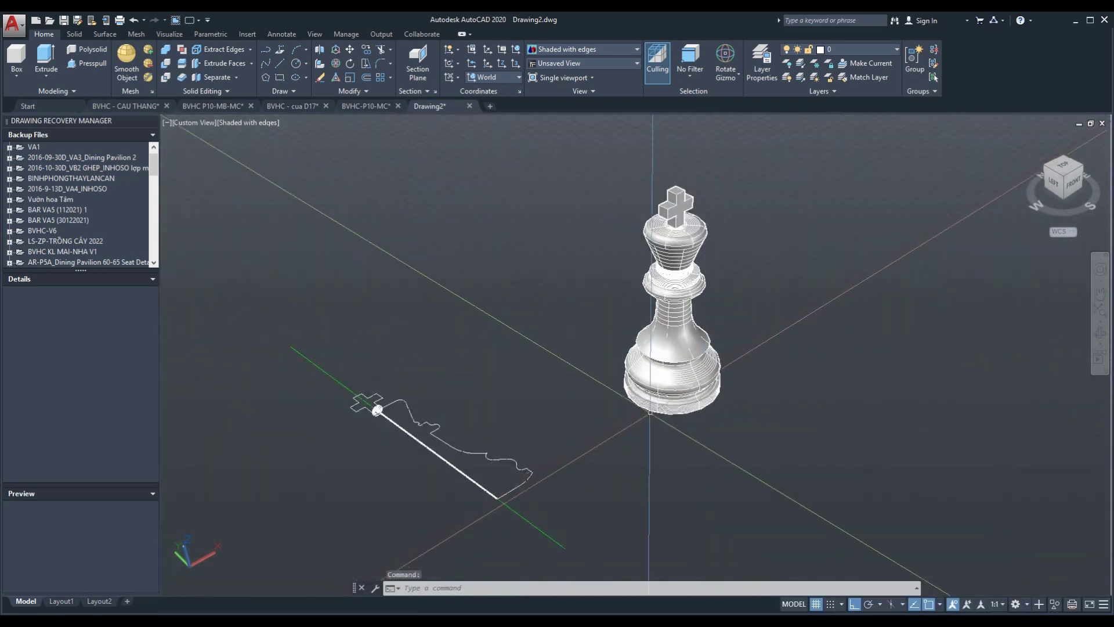
{"action": "mouse_move", "coordinate": [670, 456]}
{"action": "middle_mouse_down", "text": "shift"}
{"action": "mouse_move", "coordinate": [522, 383]}
{"action": "mouse_move", "coordinate": [651, 455]}
{"action": "mouse_move", "coordinate": [441, 464]}
{"action": "middle_mouse_up", "text": "shift"}
{"action": "left_click", "coordinate": [480, 435]}
{"action": "mouse_move", "coordinate": [509, 517]}
{"action": "middle_mouse_down", "text": "shift"}
{"action": "mouse_move", "coordinate": [573, 391]}
{"action": "mouse_move", "coordinate": [542, 397]}
{"action": "mouse_move", "coordinate": [565, 456]}
{"action": "mouse_move", "coordinate": [320, 405]}
{"action": "middle_mouse_up", "text": "shift"}
{"action": "left_click", "coordinate": [574, 391]}
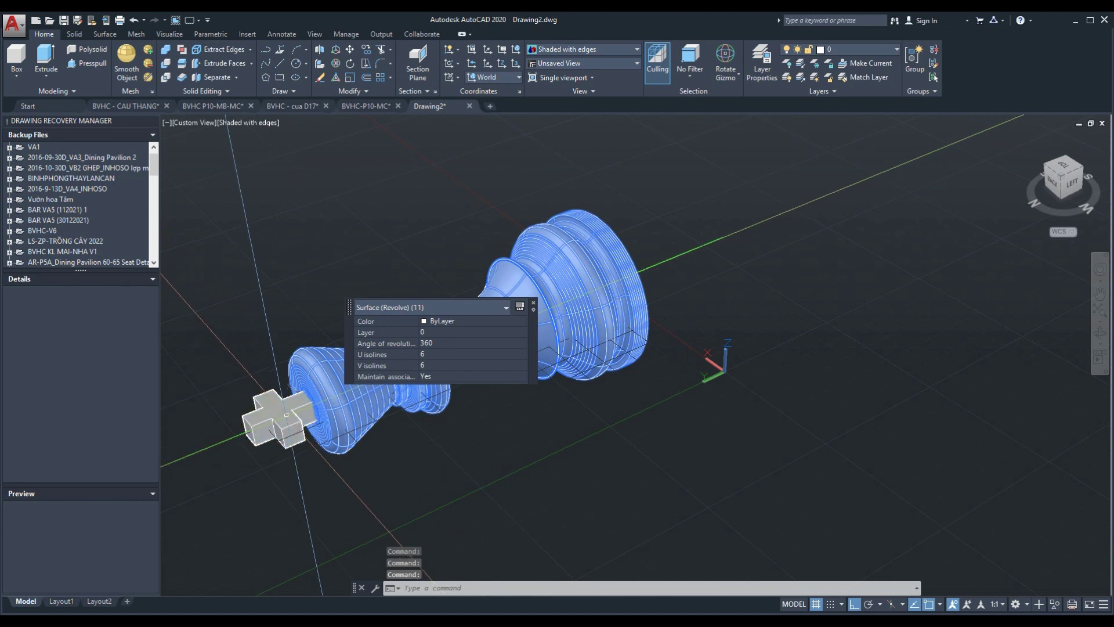
Move the revolved king to a new spot, continuing past the Surface Associativity warning.
{"action": "scroll", "coordinate": [683, 428], "scroll_direction": "down", "scroll_amount": 4}
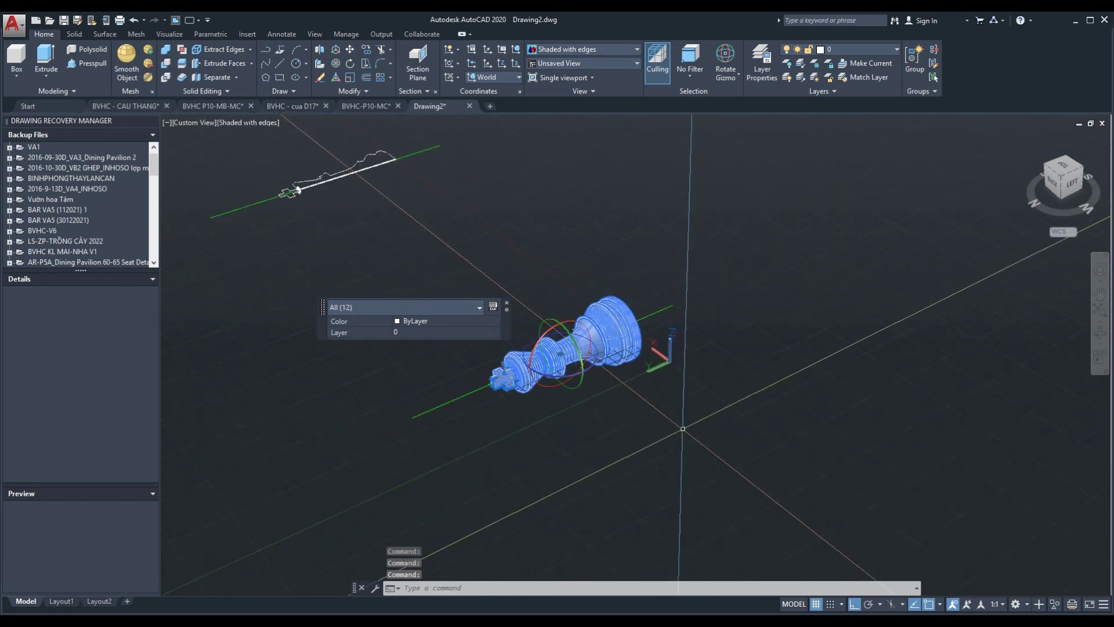
{"action": "left_click", "coordinate": [350, 50]}
{"action": "left_click", "coordinate": [618, 339]}
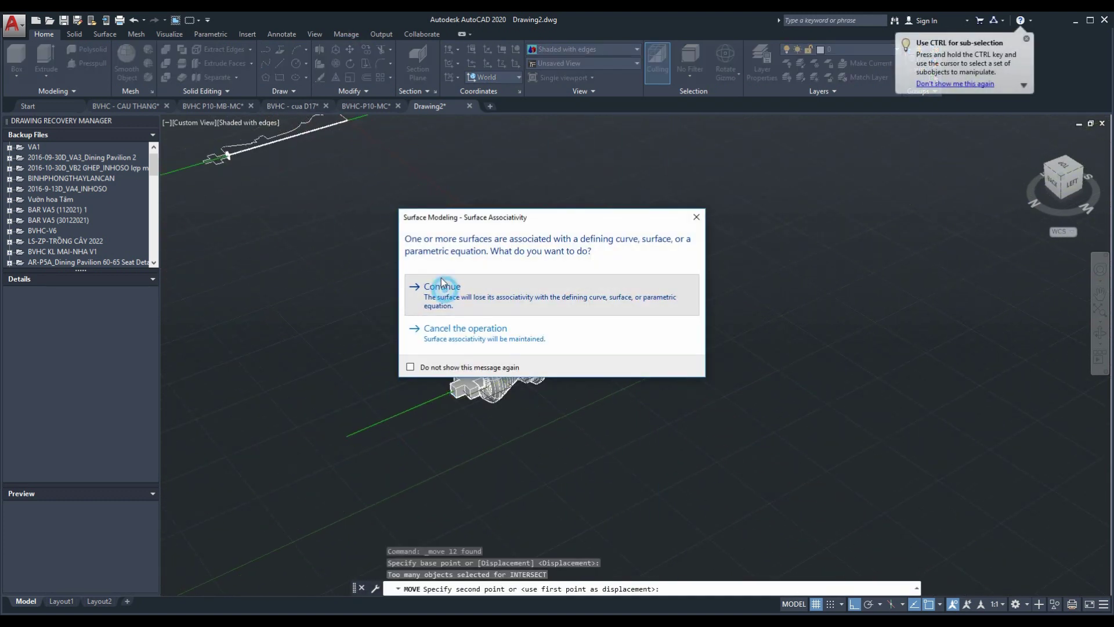
{"action": "left_click", "coordinate": [442, 284]}
{"action": "left_click", "coordinate": [439, 242]}
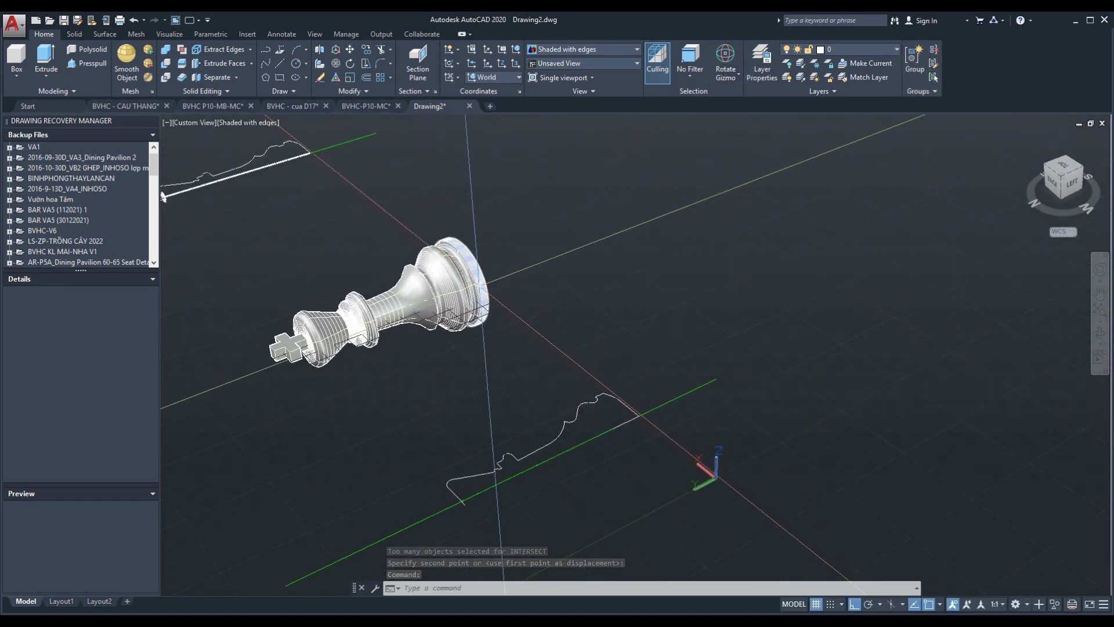
Window-select the king, zoom and pan to centre it, and start rotating it with the gizmo.
{"action": "left_click", "coordinate": [226, 236]}
{"action": "left_click", "coordinate": [529, 392]}
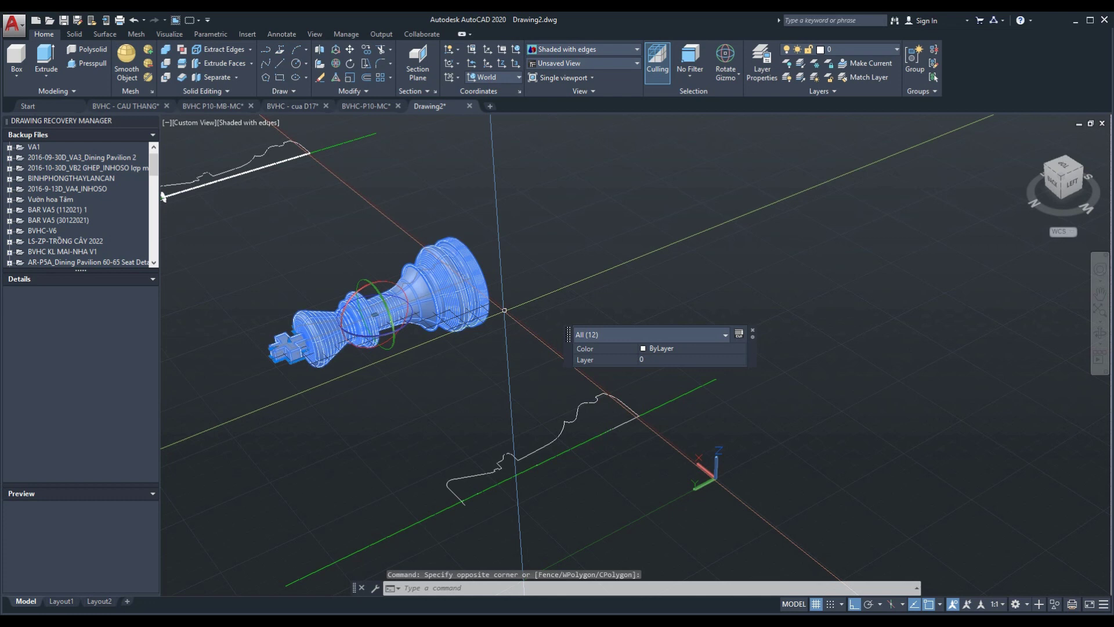
{"action": "middle_click_drag", "start_coordinate": [504, 310], "coordinate": [519, 317], "text": "shift"}
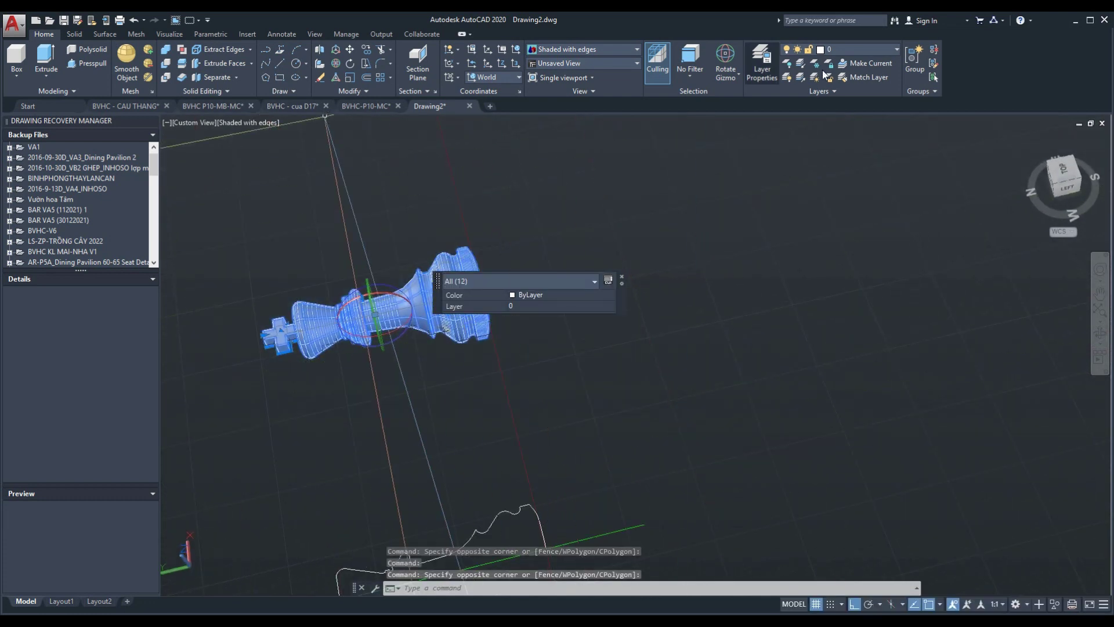
{"action": "left_click", "coordinate": [201, 212]}
{"action": "scroll", "coordinate": [296, 302], "scroll_direction": "up", "scroll_amount": 3}
{"action": "middle_click_drag", "start_coordinate": [290, 325], "coordinate": [636, 347]}
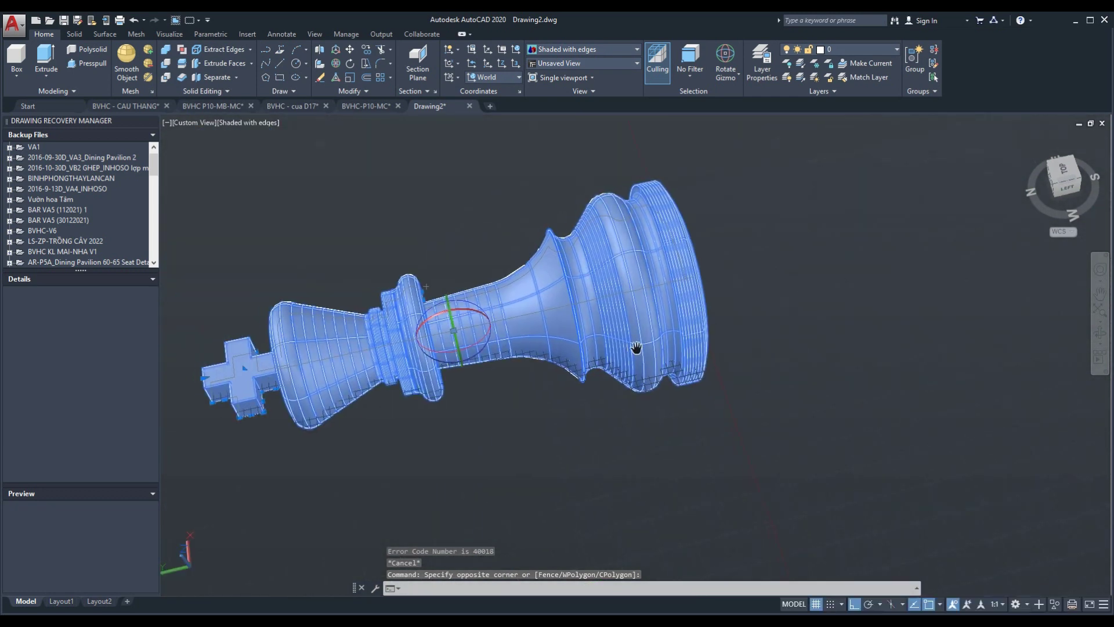
{"action": "left_click", "coordinate": [432, 320]}
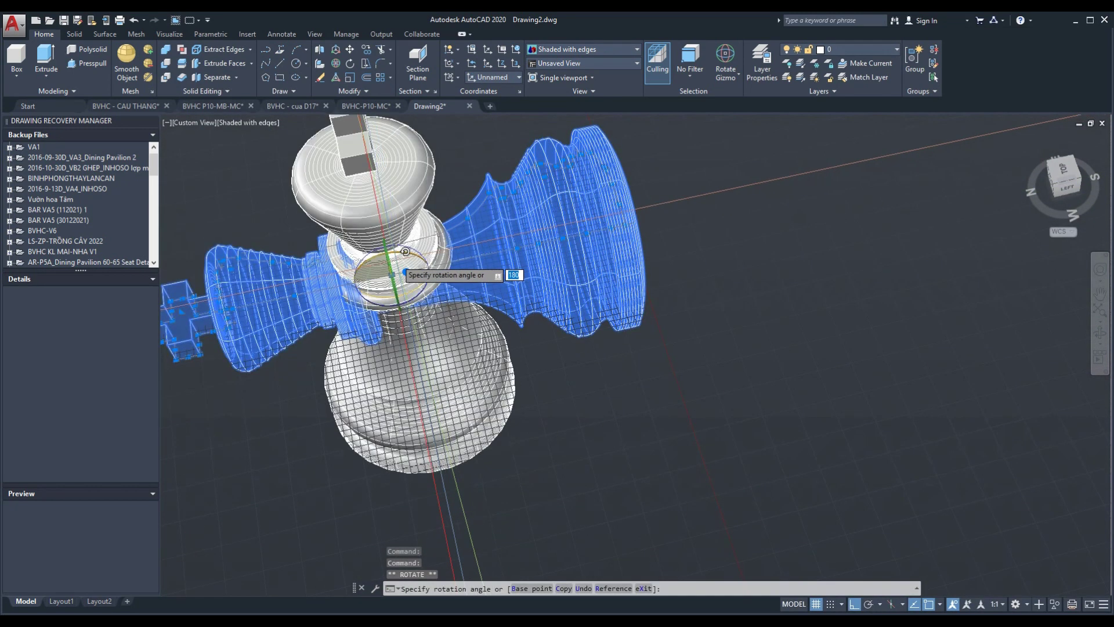
Undo the unwanted rotations, reverting the king to its earlier orientation.
{"action": "scroll", "coordinate": [405, 251], "scroll_direction": "down", "scroll_amount": 3}
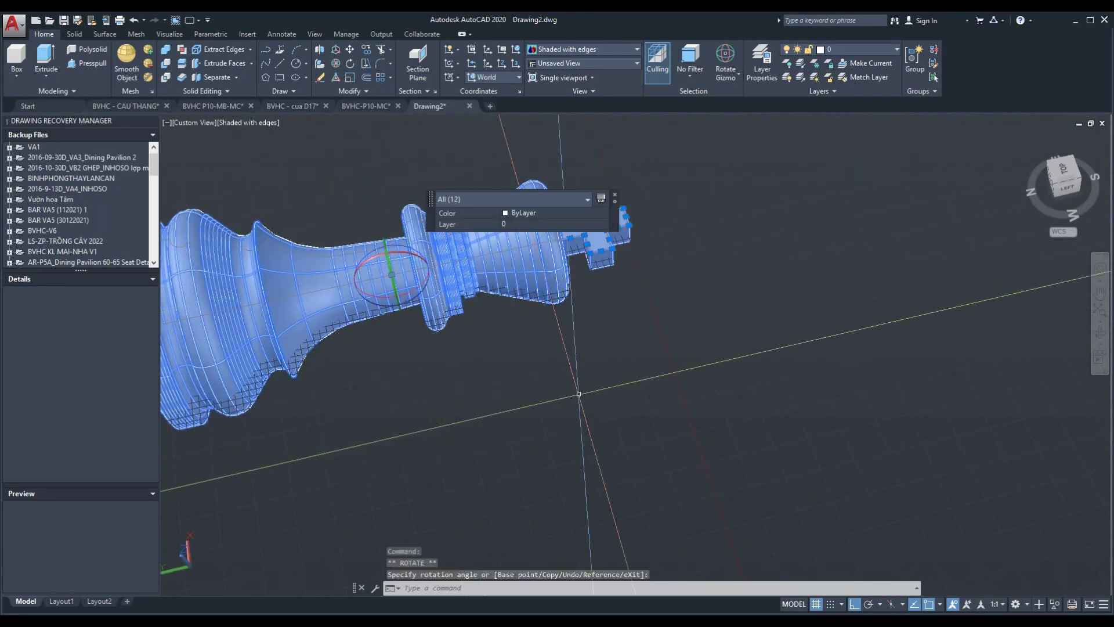
{"action": "scroll", "coordinate": [405, 252], "scroll_direction": "down", "scroll_amount": 2}
{"action": "key", "text": "ctrl+z"}
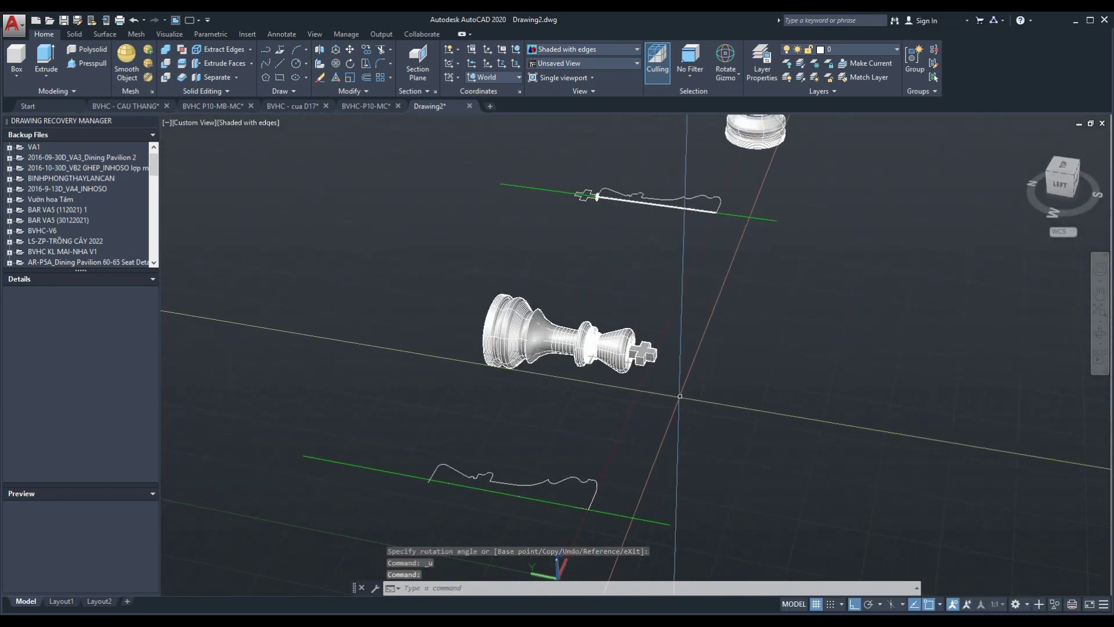
{"action": "key", "text": "ctrl+z"}
{"action": "key", "text": "ctrl+z"}
{"action": "key", "text": "ctrl+z"}
{"action": "key", "text": "ctrl+z"}
{"action": "left_click", "coordinate": [480, 291]}
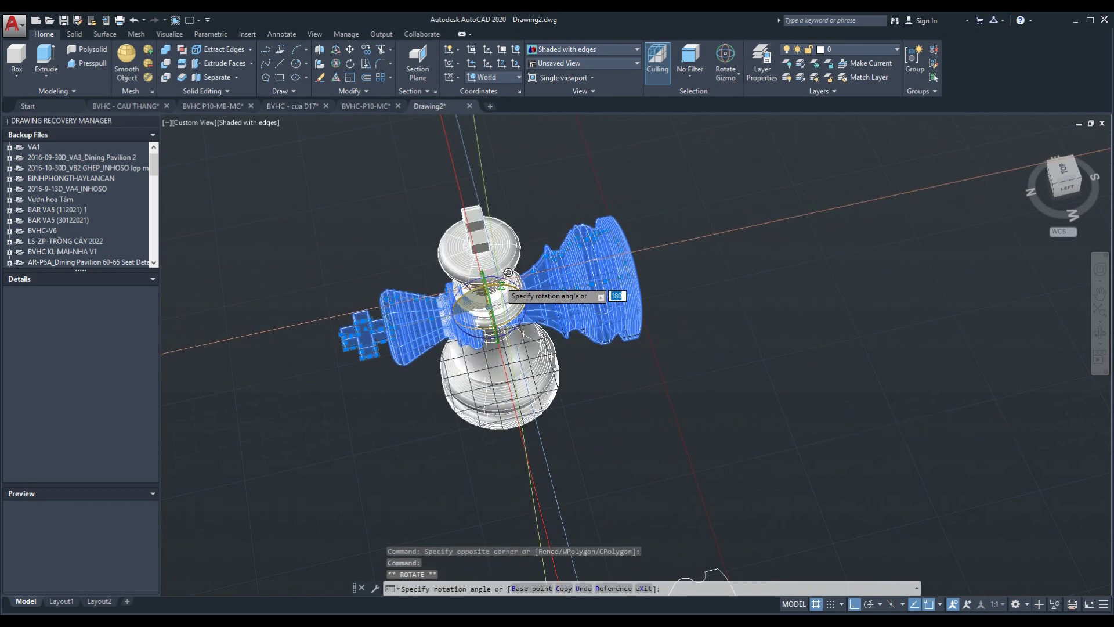
{"action": "left_click", "coordinate": [509, 272]}
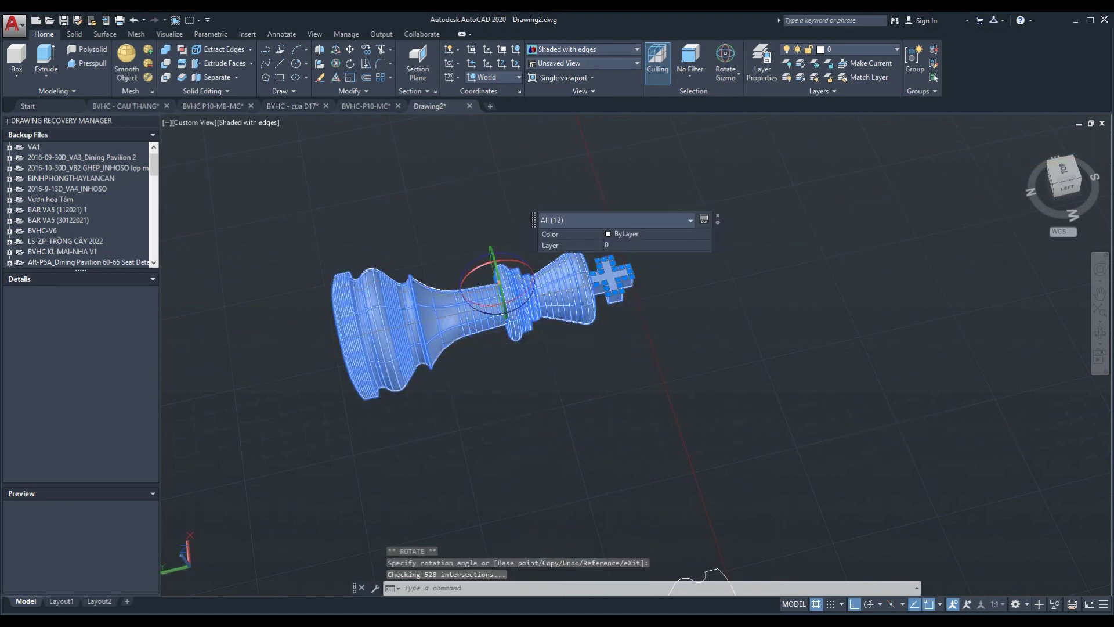
{"action": "key", "text": "ctrl+z"}
Reselect the king and rotate it 90° with the gizmo so it stands upright.
{"action": "left_click_drag", "start_coordinate": [244, 178], "coordinate": [348, 231]}
{"action": "middle_click_drag", "start_coordinate": [336, 176], "coordinate": [432, 255], "text": "shift"}
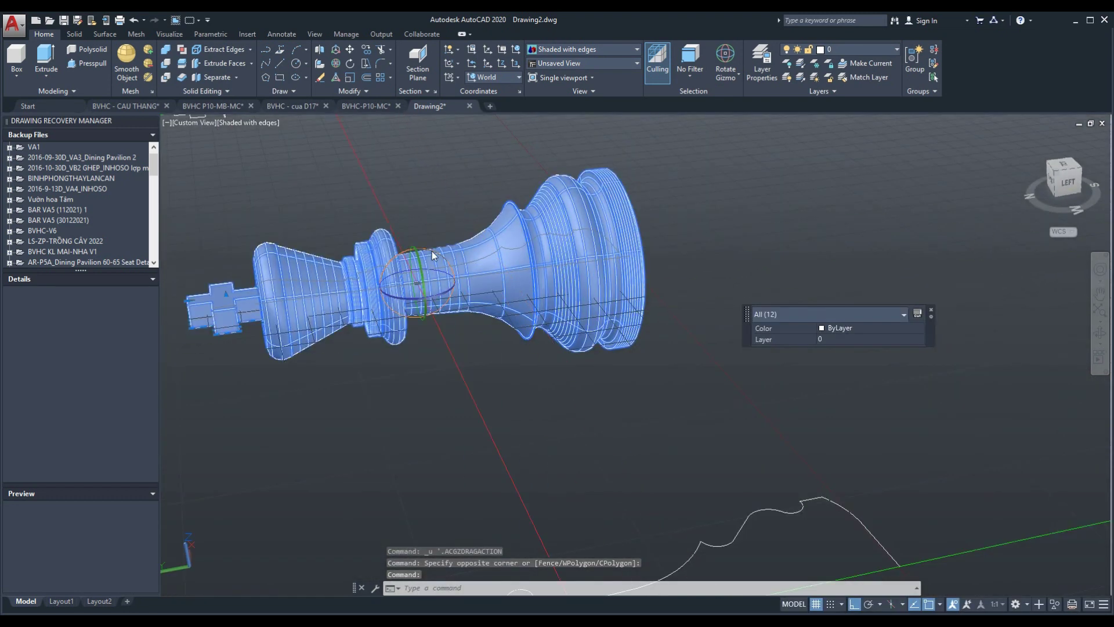
{"action": "left_click", "coordinate": [403, 251]}
{"action": "key", "text": "Return"}
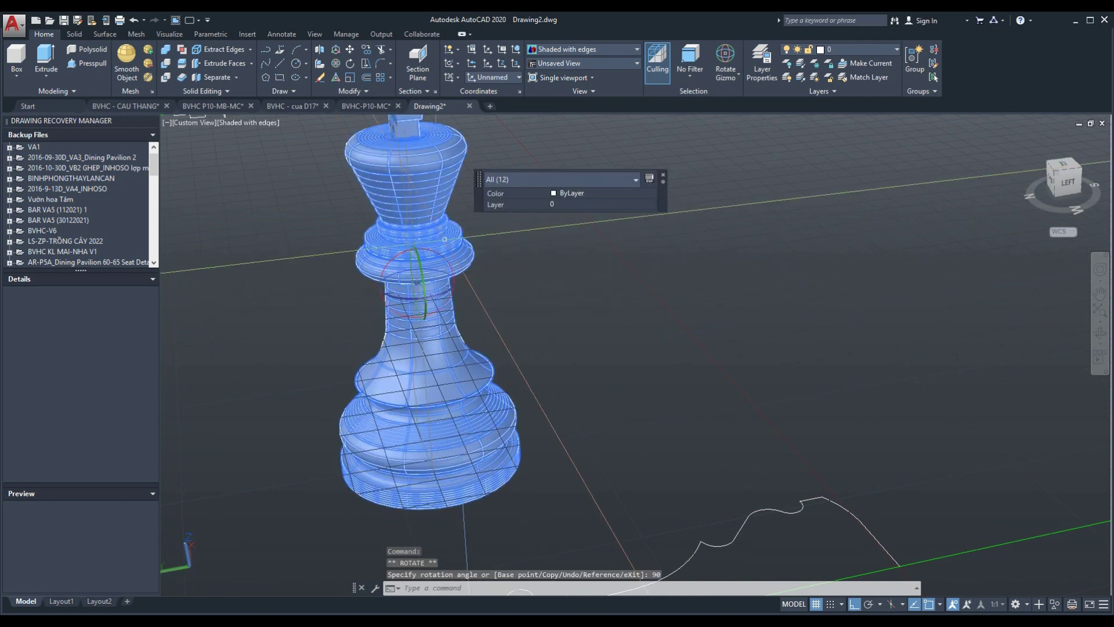
{"action": "middle_click_drag", "start_coordinate": [453, 231], "coordinate": [730, 241], "text": "shift"}
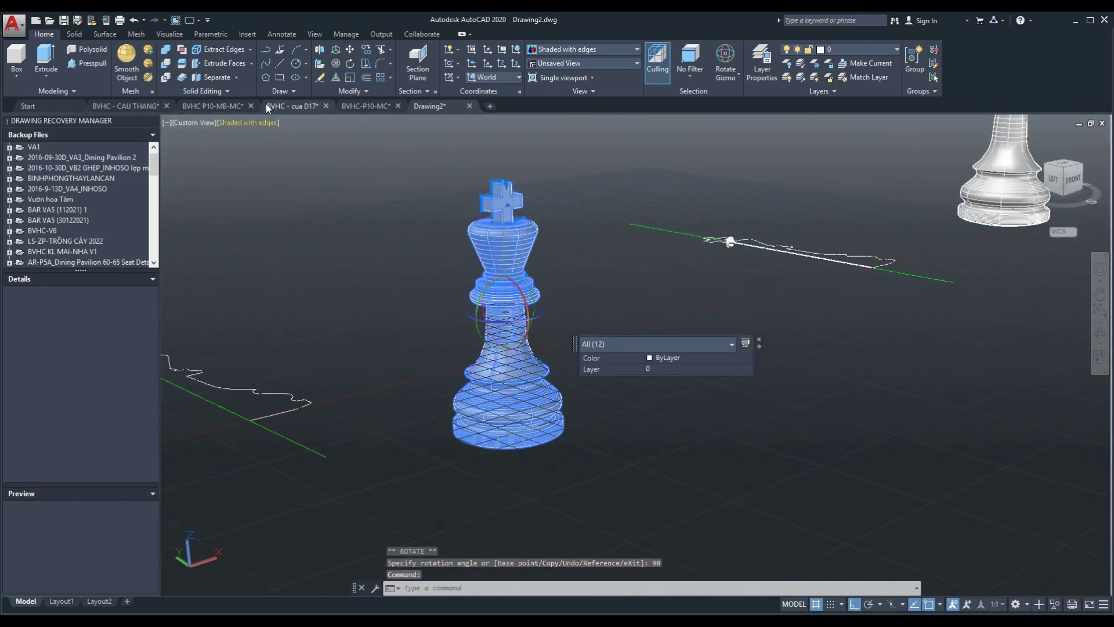
{"action": "left_click", "coordinate": [350, 53]}
{"action": "scroll", "coordinate": [497, 368], "scroll_direction": "up", "scroll_amount": 2}
Lower the upright king to a new position.
{"action": "left_click", "coordinate": [502, 342]}
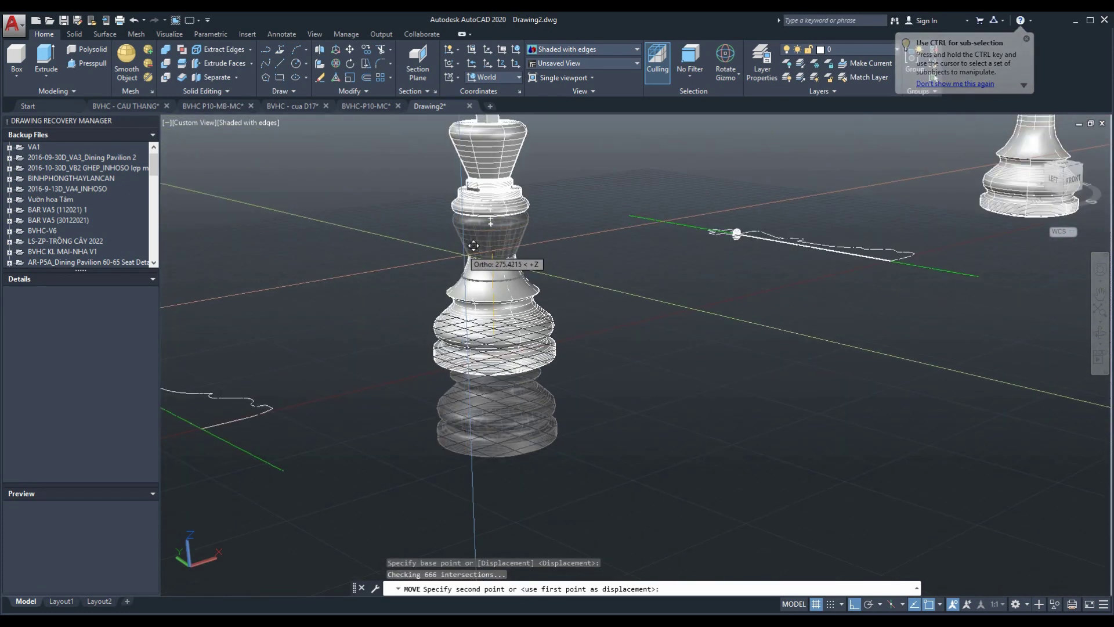
{"action": "middle_click_drag", "start_coordinate": [482, 207], "coordinate": [479, 269], "text": "shift"}
{"action": "left_click", "coordinate": [478, 394]}
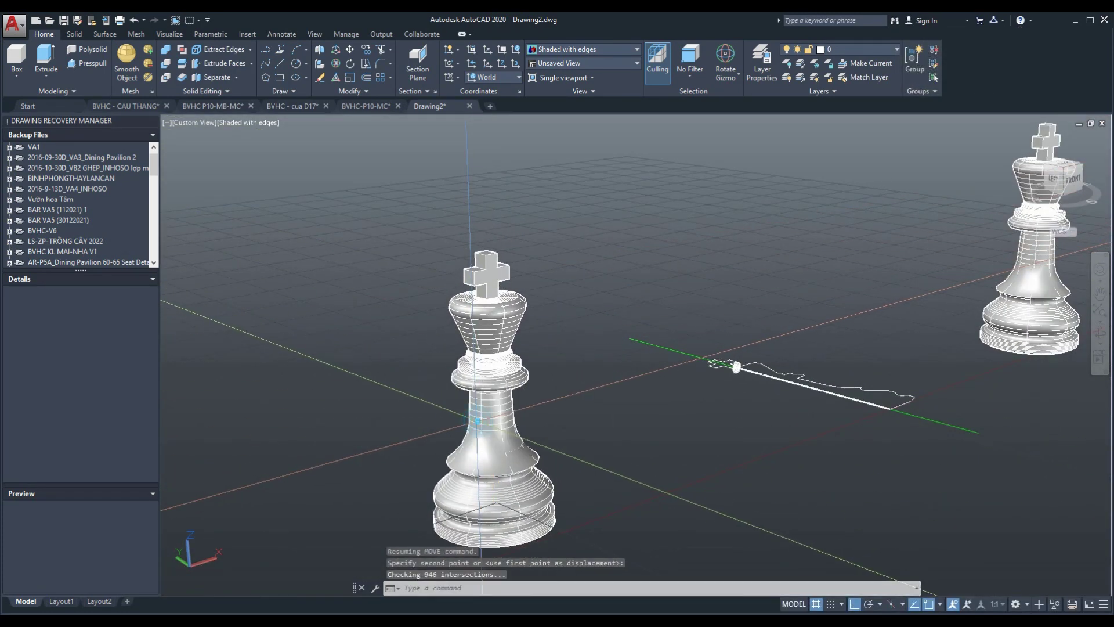
{"action": "middle_click_drag", "start_coordinate": [479, 395], "coordinate": [594, 221]}
{"action": "scroll", "coordinate": [594, 221], "scroll_direction": "down", "scroll_amount": 3}
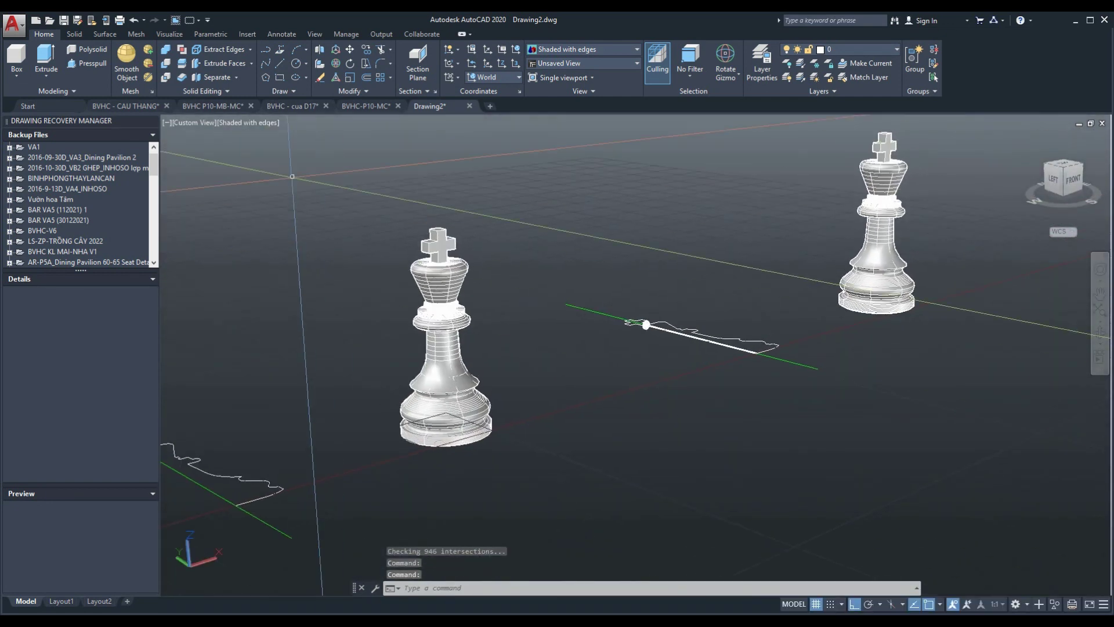
Window-select the left king and move it to a new point.
{"action": "left_click", "coordinate": [291, 172]}
{"action": "left_click", "coordinate": [514, 490]}
{"action": "scroll", "coordinate": [419, 511], "scroll_direction": "up", "scroll_amount": 3}
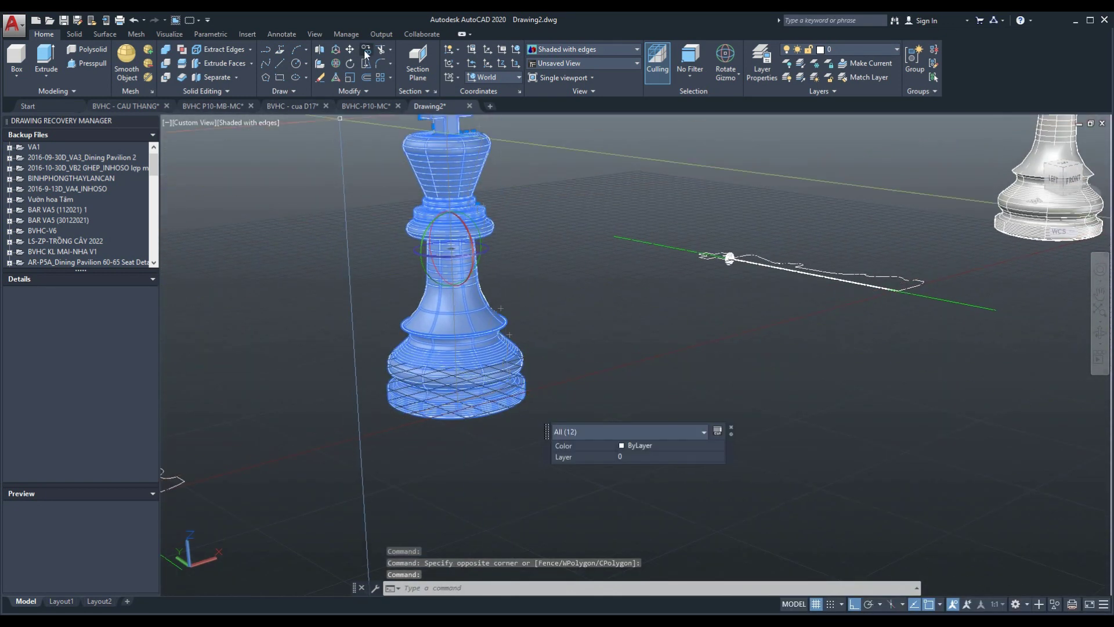
{"action": "left_click", "coordinate": [366, 51]}
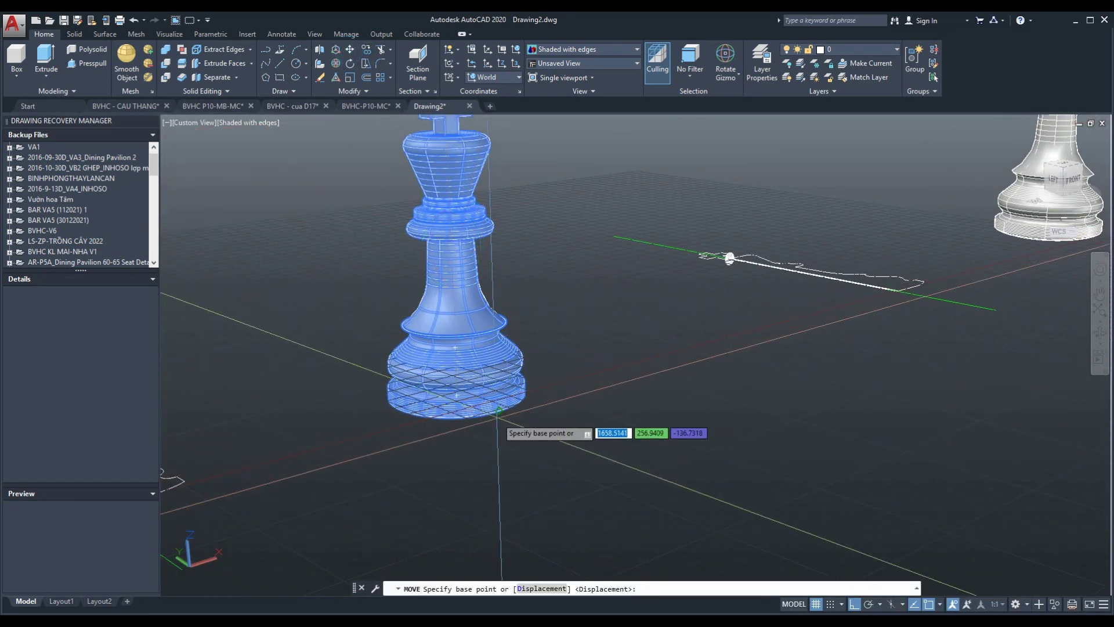
{"action": "left_click", "coordinate": [465, 342]}
{"action": "scroll", "coordinate": [614, 443], "scroll_direction": "up", "scroll_amount": 2}
{"action": "scroll", "coordinate": [614, 443], "scroll_direction": "down", "scroll_amount": 3}
{"action": "scroll", "coordinate": [614, 443], "scroll_direction": "down", "scroll_amount": 2}
{"action": "scroll", "coordinate": [614, 443], "scroll_direction": "up", "scroll_amount": 2}
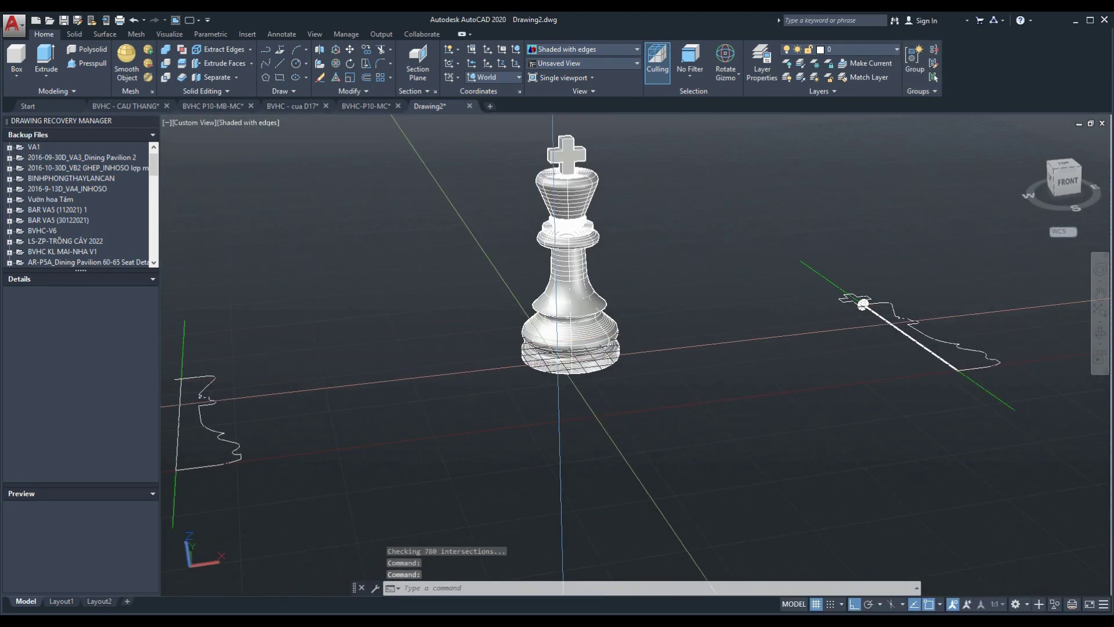
Move the left king again by its base, then reselect it from a low viewing angle.
{"action": "left_click", "coordinate": [435, 132]}
{"action": "left_click", "coordinate": [632, 383]}
{"action": "left_click", "coordinate": [350, 50]}
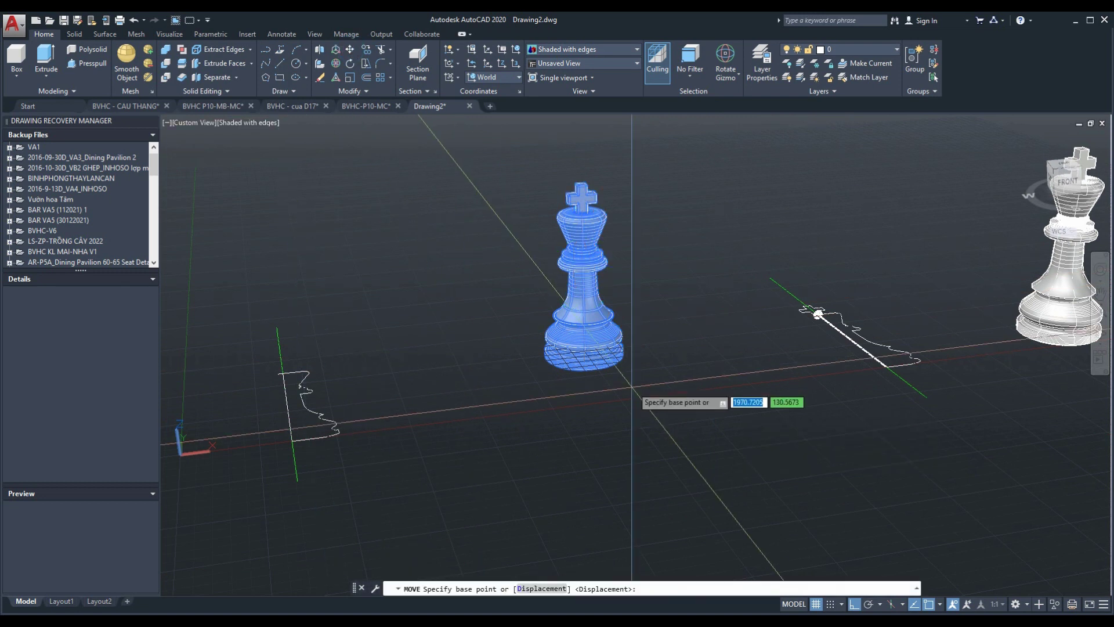
{"action": "left_click", "coordinate": [582, 366]}
{"action": "left_click", "coordinate": [273, 328]}
{"action": "scroll", "coordinate": [273, 328], "scroll_direction": "down", "scroll_amount": 2}
{"action": "left_click", "coordinate": [325, 151]}
{"action": "left_click", "coordinate": [522, 348]}
{"action": "scroll", "coordinate": [418, 290], "scroll_direction": "up", "scroll_amount": 1}
{"action": "mouse_move", "coordinate": [460, 430]}
{"action": "middle_mouse_down", "text": "shift"}
{"action": "mouse_move", "coordinate": [514, 416]}
{"action": "mouse_move", "coordinate": [410, 501]}
{"action": "middle_mouse_up", "text": "shift"}
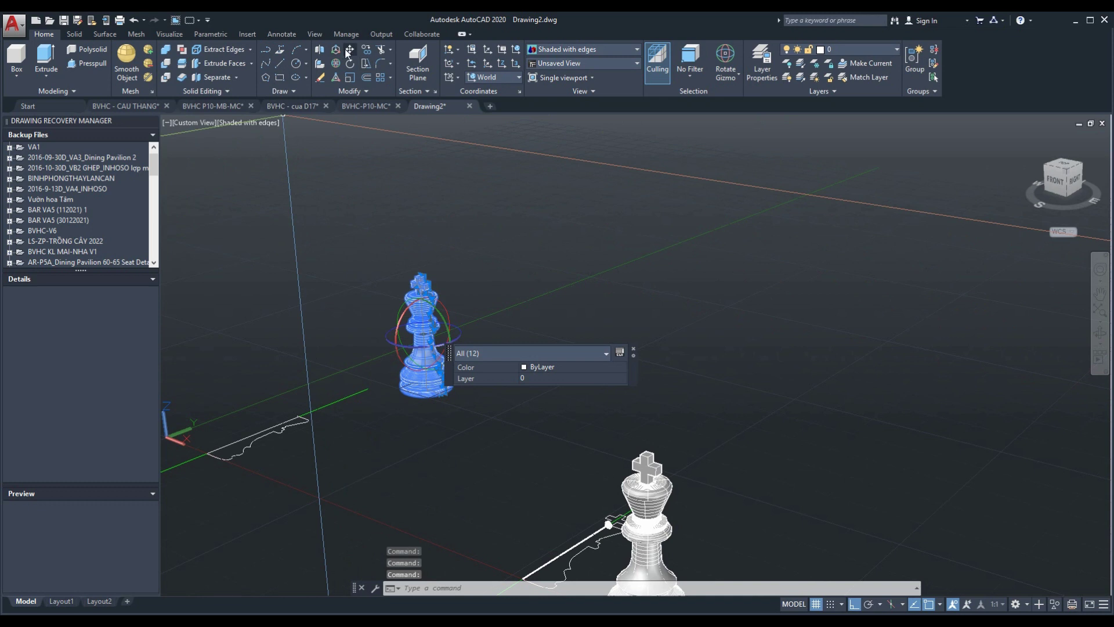
Raise the king slightly and window-select it again.
{"action": "left_click", "coordinate": [348, 51]}
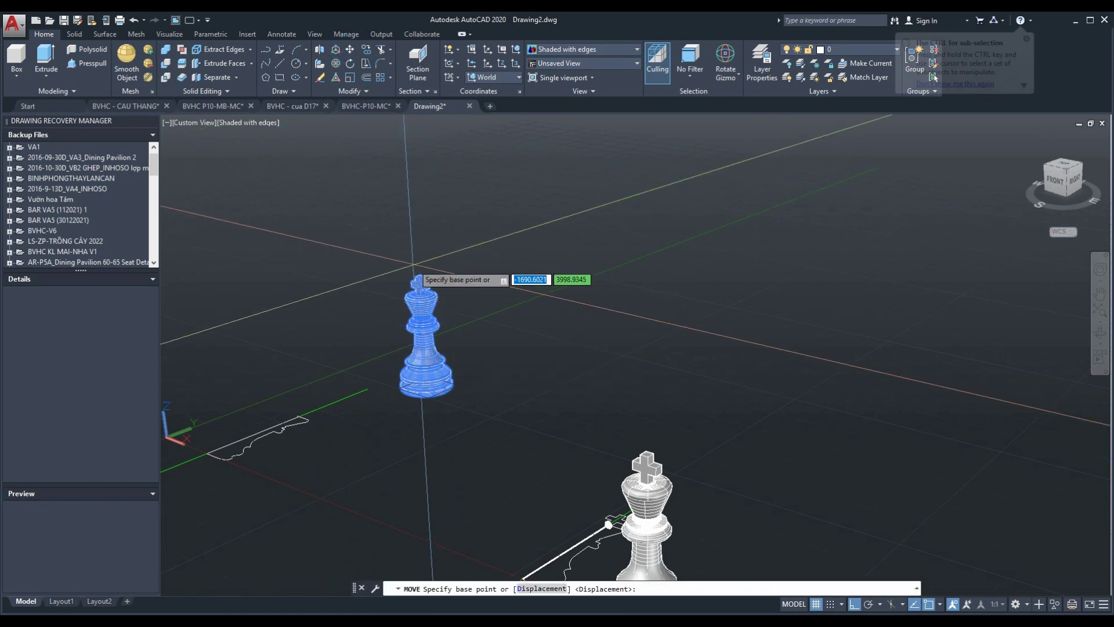
{"action": "left_click", "coordinate": [421, 275]}
{"action": "left_click", "coordinate": [419, 223]}
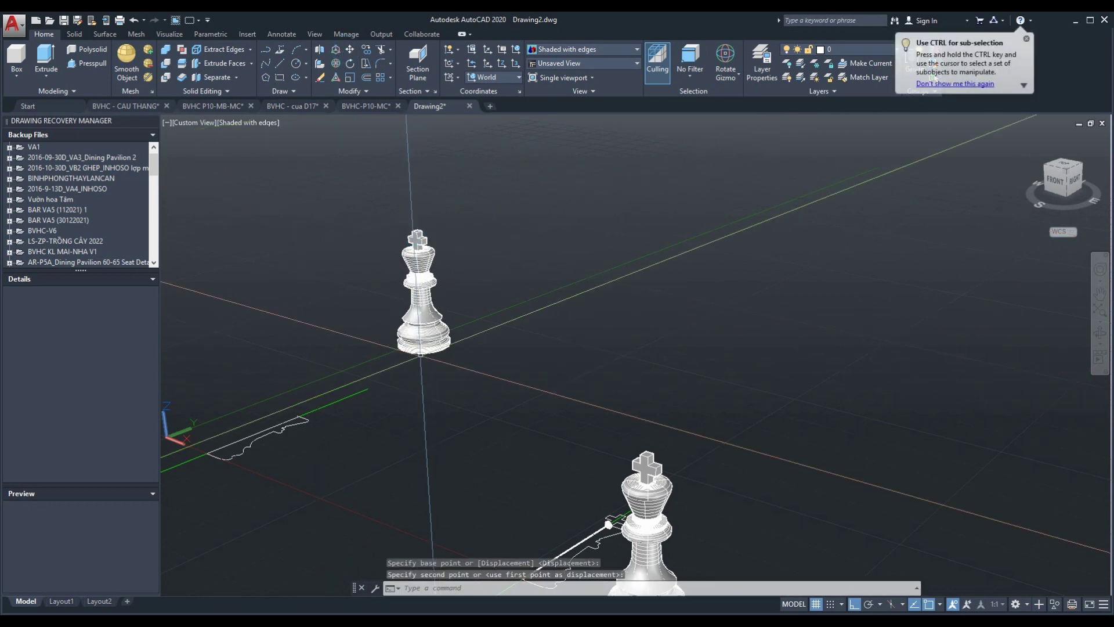
{"action": "left_click", "coordinate": [439, 398]}
{"action": "left_click", "coordinate": [405, 236]}
{"action": "left_click", "coordinate": [371, 174]}
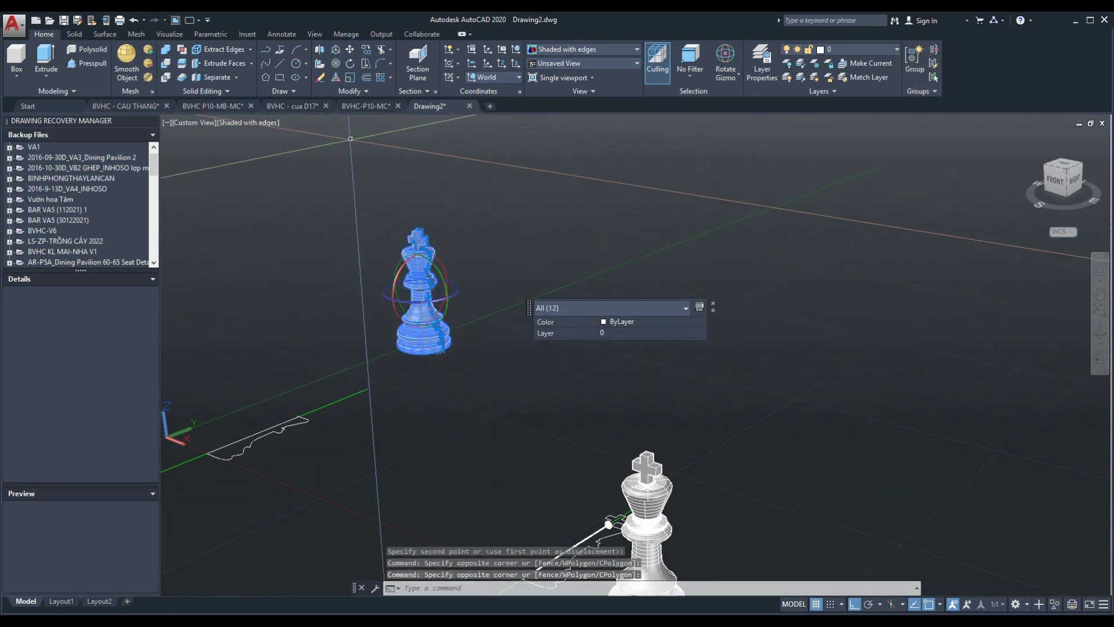
Set the king down on the ground plane beside the other king and check at ground level.
{"action": "left_click", "coordinate": [350, 51]}
{"action": "left_click", "coordinate": [422, 348]}
{"action": "scroll", "coordinate": [268, 384], "scroll_direction": "up", "scroll_amount": 3}
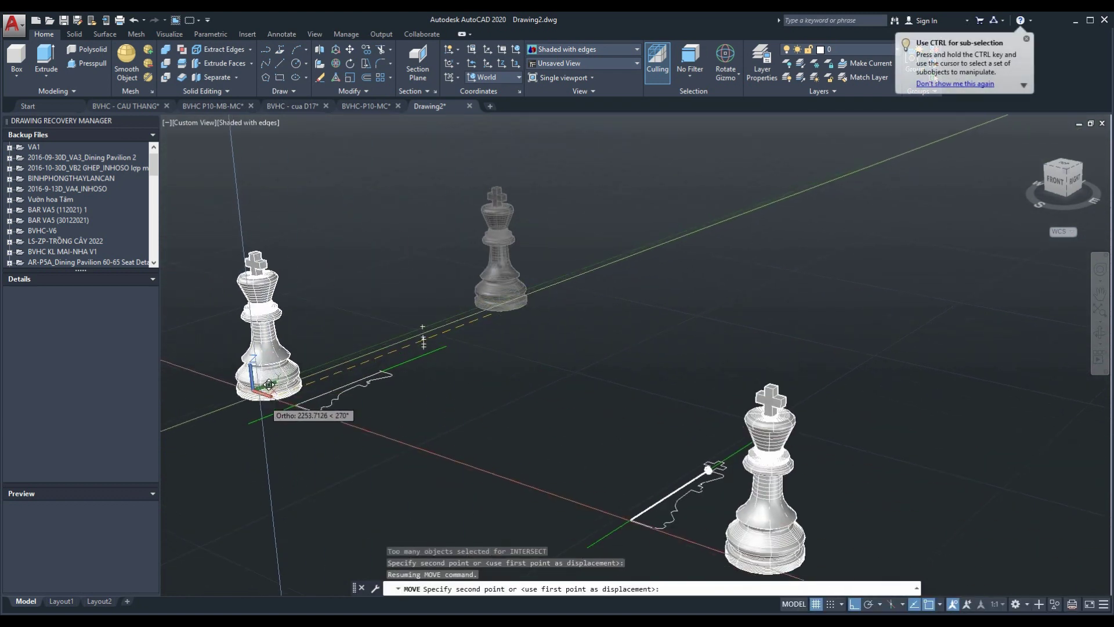
{"action": "left_click", "coordinate": [269, 380]}
{"action": "scroll", "coordinate": [433, 473], "scroll_direction": "down", "scroll_amount": 3}
{"action": "scroll", "coordinate": [565, 490], "scroll_direction": "down", "scroll_amount": 3}
{"action": "scroll", "coordinate": [582, 473], "scroll_direction": "down", "scroll_amount": 3}
{"action": "mouse_move", "coordinate": [583, 473]}
{"action": "middle_mouse_down", "text": "shift"}
{"action": "mouse_move", "coordinate": [630, 383]}
{"action": "mouse_move", "coordinate": [576, 410]}
{"action": "mouse_move", "coordinate": [526, 381]}
{"action": "middle_mouse_up", "text": "shift"}
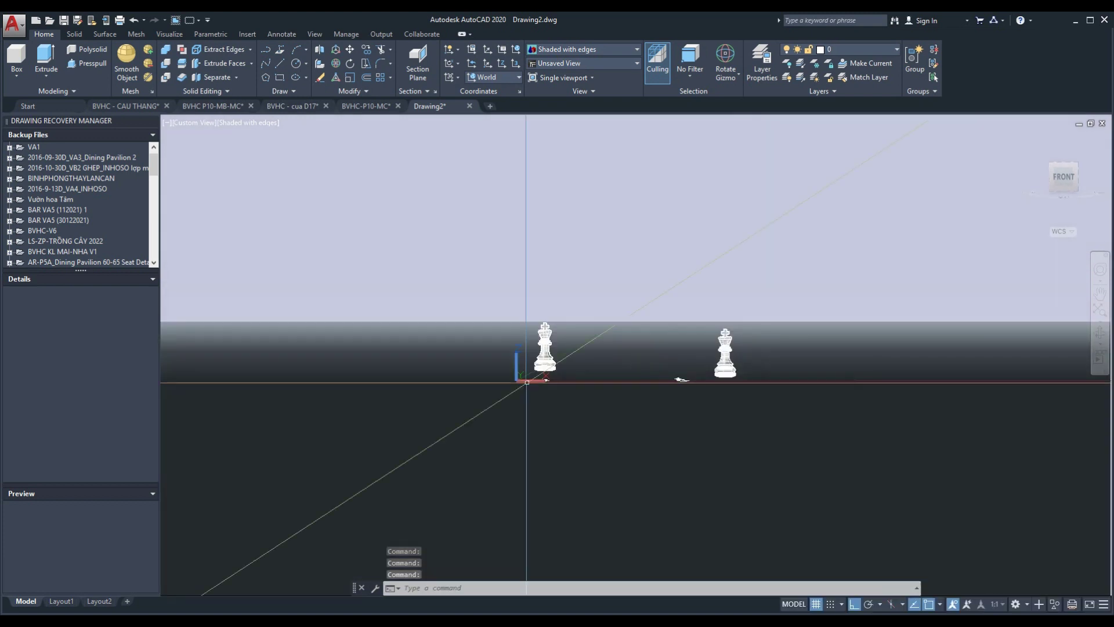
In the Front view, shift the left king further to the right.
{"action": "left_click", "coordinate": [1070, 183]}
{"action": "left_click", "coordinate": [286, 191]}
{"action": "left_click", "coordinate": [412, 370]}
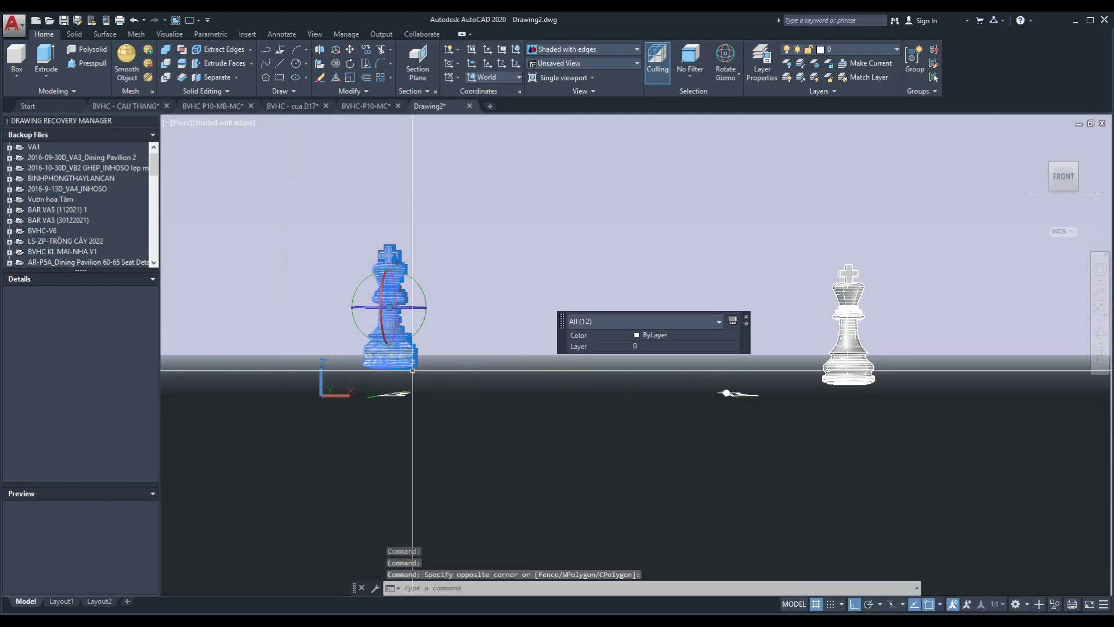
{"action": "left_click", "coordinate": [336, 62]}
{"action": "left_click", "coordinate": [386, 318]}
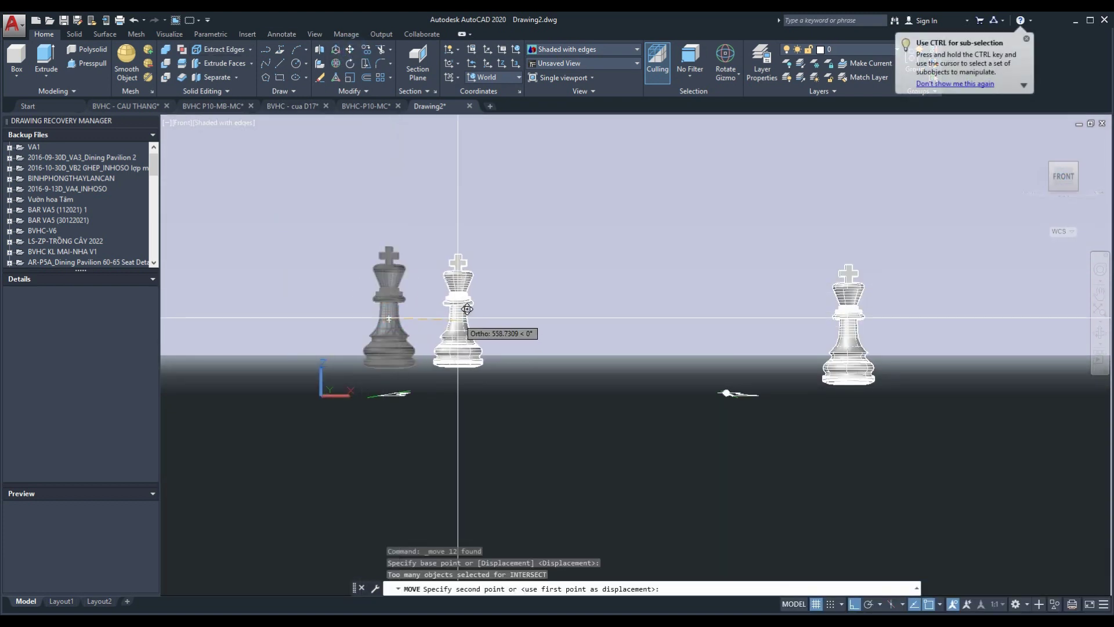
{"action": "left_click", "coordinate": [466, 318]}
Set the visual style to 2D Wireframe and select the king, placing it without shifting.
{"action": "left_click", "coordinate": [1014, 605]}
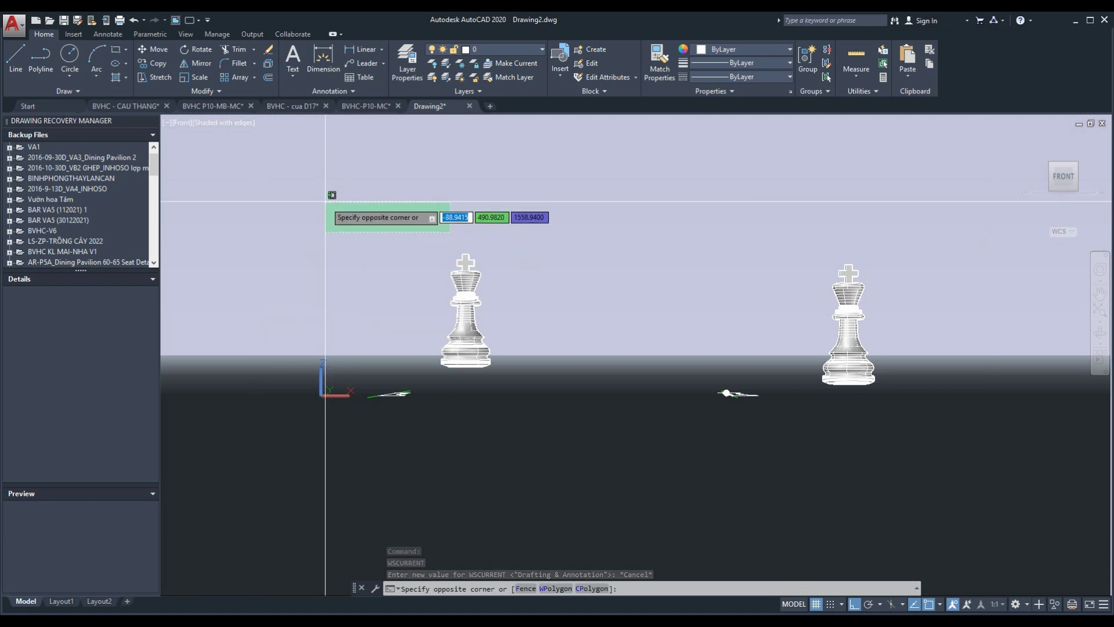
{"action": "left_click", "coordinate": [239, 128]}
{"action": "left_click", "coordinate": [236, 129]}
{"action": "left_click", "coordinate": [272, 146]}
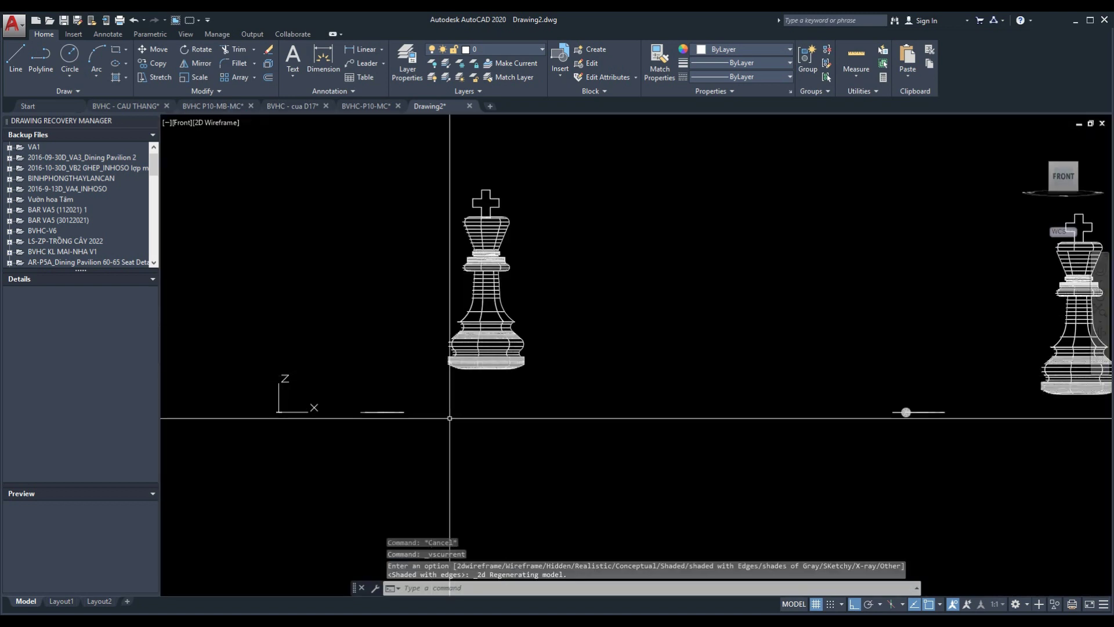
{"action": "left_click", "coordinate": [396, 199]}
{"action": "left_click", "coordinate": [619, 378]}
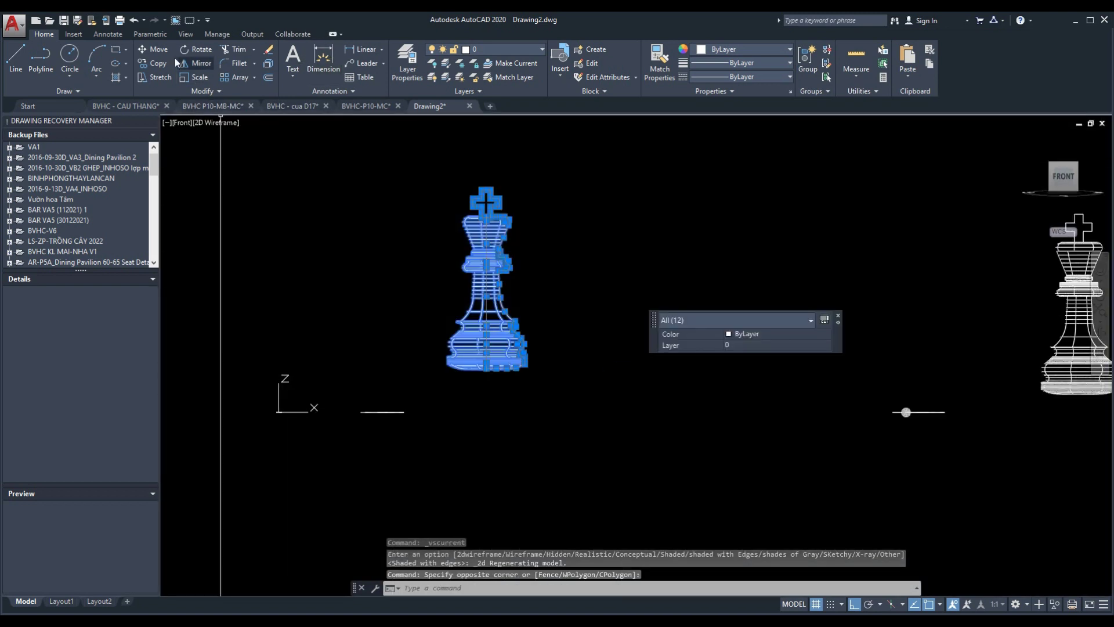
{"action": "left_click", "coordinate": [495, 405]}
{"action": "left_click", "coordinate": [495, 442]}
Reselect the king and move it with M to sit beside the short profile line.
{"action": "left_click", "coordinate": [444, 150]}
{"action": "left_click", "coordinate": [616, 381]}
{"action": "scroll", "coordinate": [515, 391], "scroll_direction": "up", "scroll_amount": 3}
{"action": "type", "text": "m"}
{"action": "key", "text": "Return"}
{"action": "left_click", "coordinate": [515, 406]}
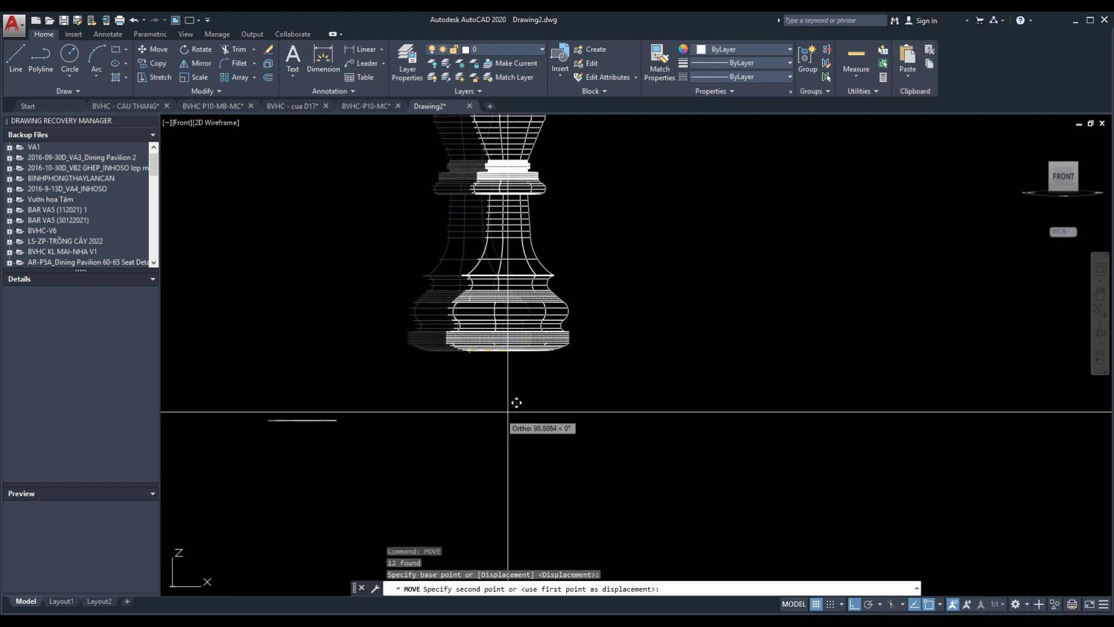
{"action": "scroll", "coordinate": [386, 390], "scroll_direction": "down", "scroll_amount": 5}
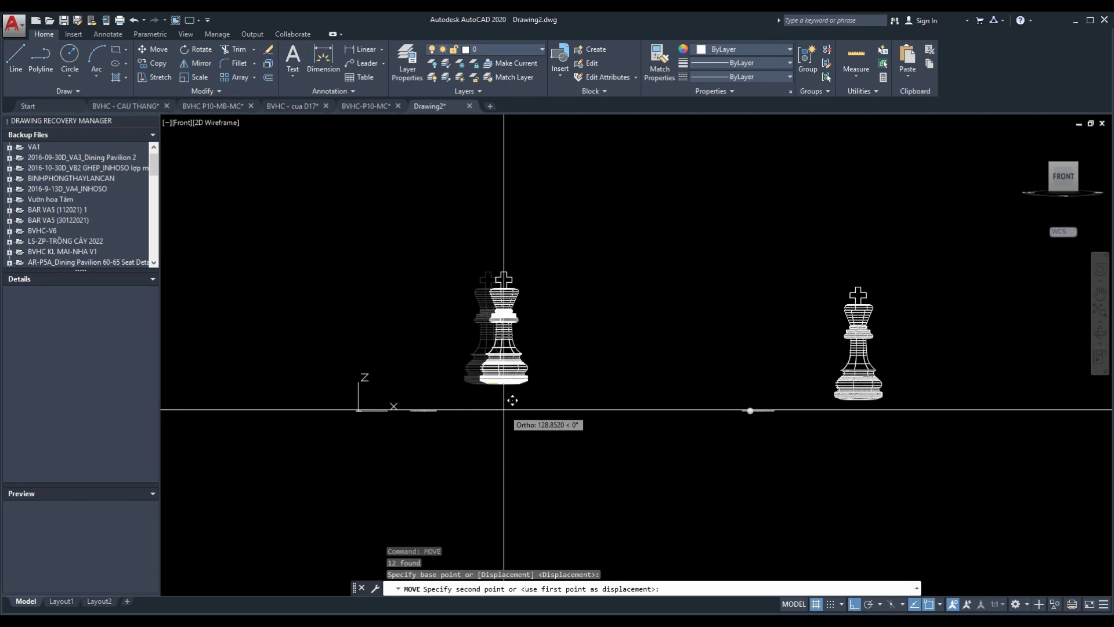
{"action": "left_click", "coordinate": [504, 406]}
Switch the workspace to 3D Modeling.
{"action": "left_click", "coordinate": [1016, 608]}
{"action": "left_click", "coordinate": [1039, 530]}
{"action": "scroll", "coordinate": [500, 342], "scroll_direction": "up", "scroll_amount": 2}
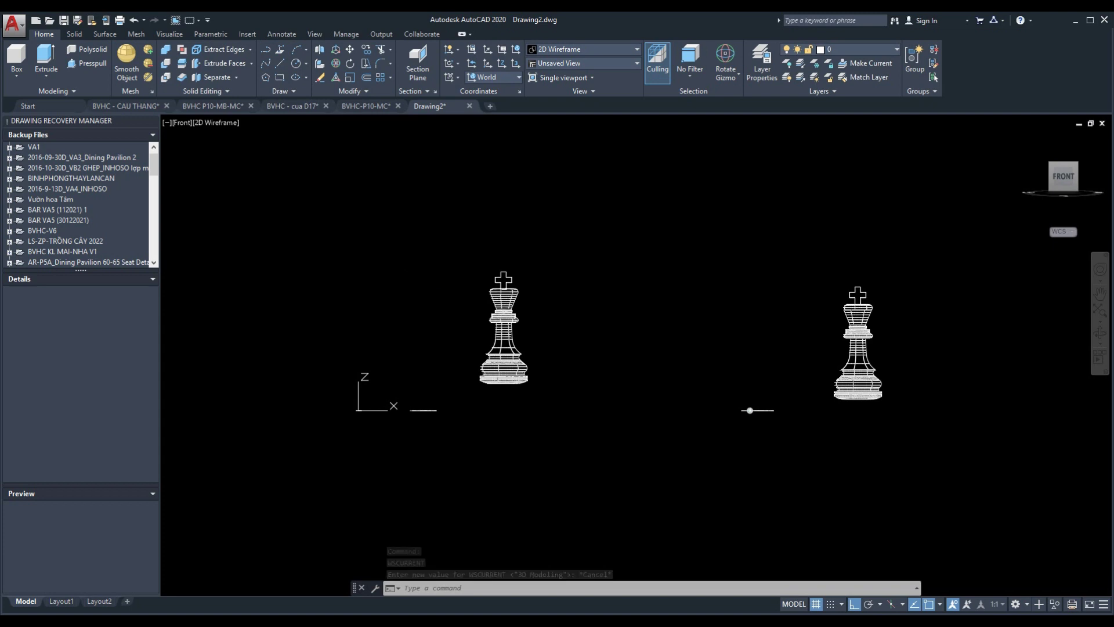
Select the left king and move it with M to a new position.
{"action": "scroll", "coordinate": [347, 276], "scroll_direction": "up", "scroll_amount": 2}
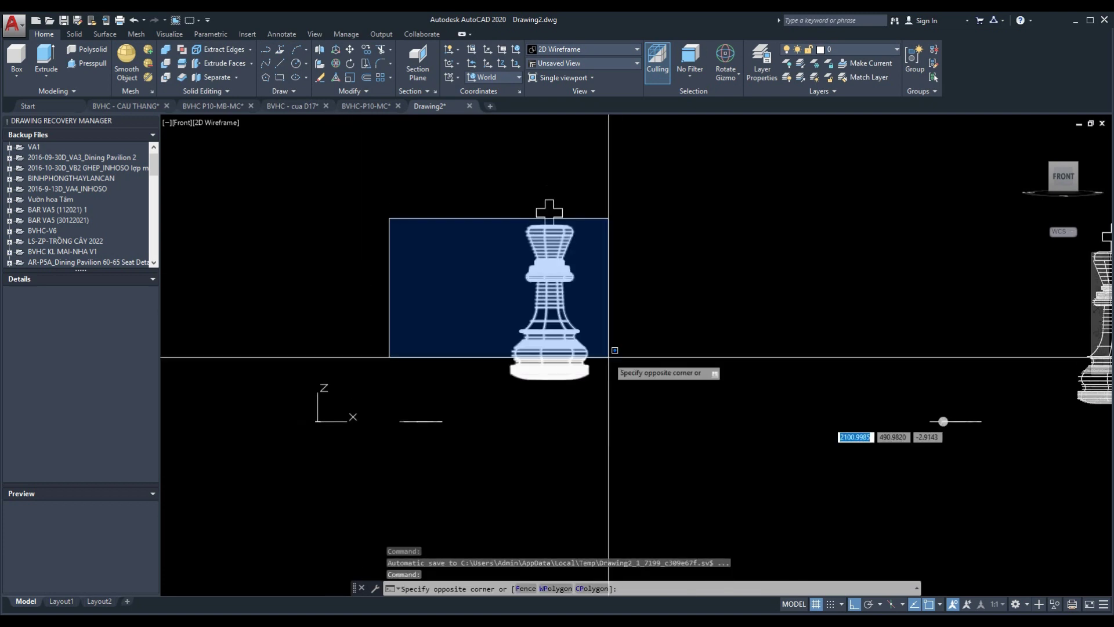
{"action": "left_click", "coordinate": [616, 383]}
{"action": "scroll", "coordinate": [638, 418], "scroll_direction": "up", "scroll_amount": 2}
{"action": "type", "text": "m"}
{"action": "key", "text": "Return"}
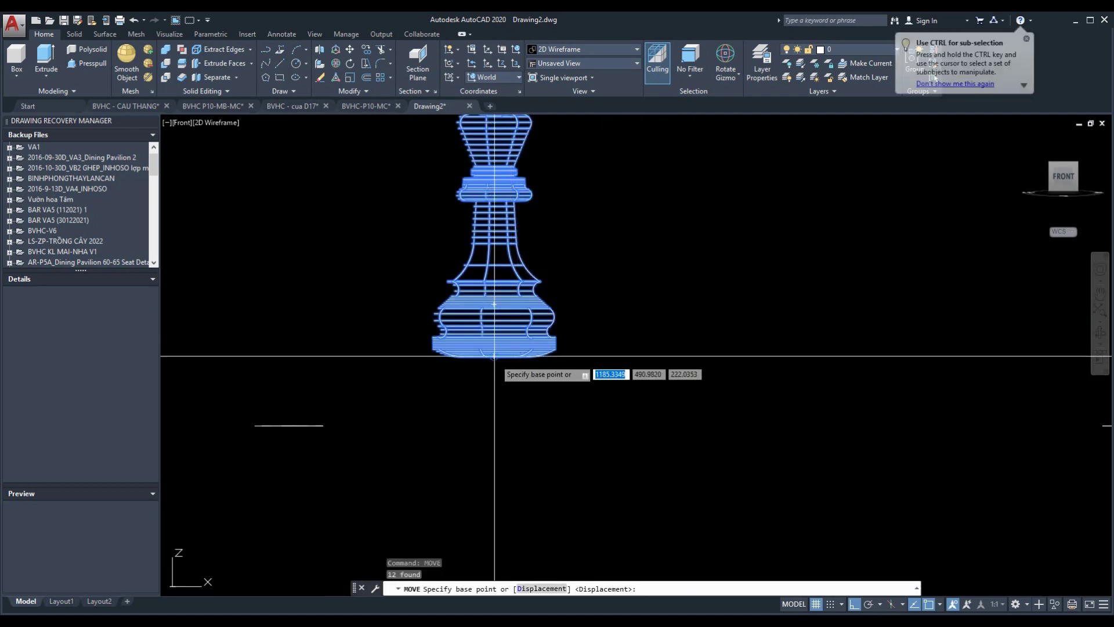
{"action": "left_click", "coordinate": [488, 366]}
{"action": "left_click", "coordinate": [504, 416]}
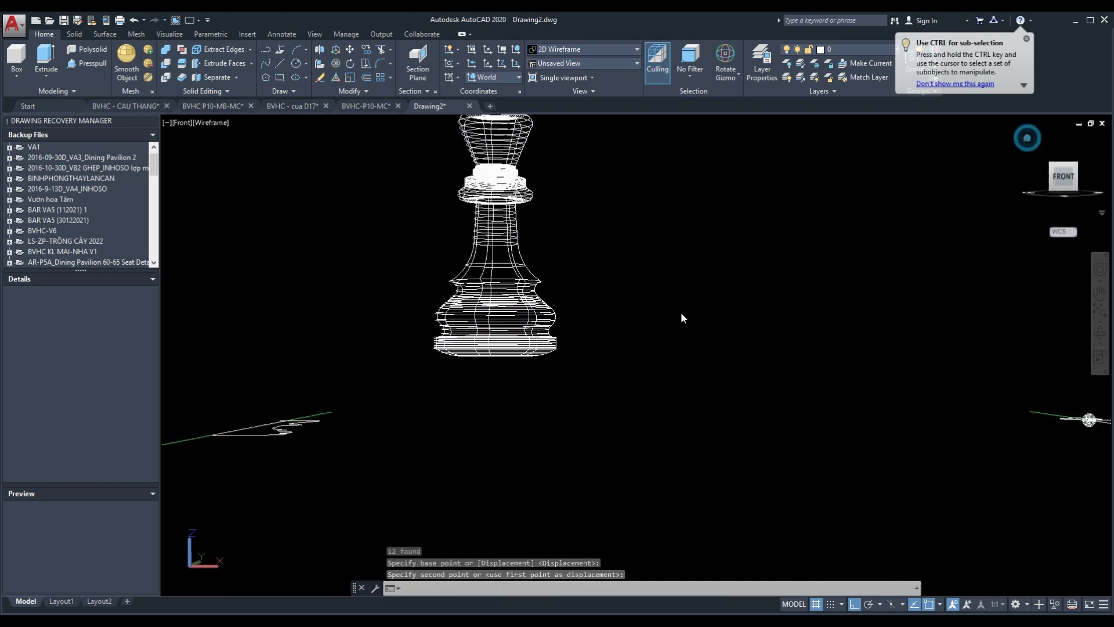
Move the left king again to stand beside its flat profile, then view the scene in perspective.
{"action": "mouse_move", "coordinate": [681, 318]}
{"action": "middle_mouse_down", "text": "shift"}
{"action": "mouse_move", "coordinate": [560, 423]}
{"action": "mouse_move", "coordinate": [552, 398]}
{"action": "mouse_move", "coordinate": [576, 438]}
{"action": "middle_mouse_up", "text": "shift"}
{"action": "left_click", "coordinate": [473, 306]}
{"action": "middle_click_drag", "start_coordinate": [536, 389], "coordinate": [541, 413], "text": "shift"}
{"action": "left_click", "coordinate": [542, 413]}
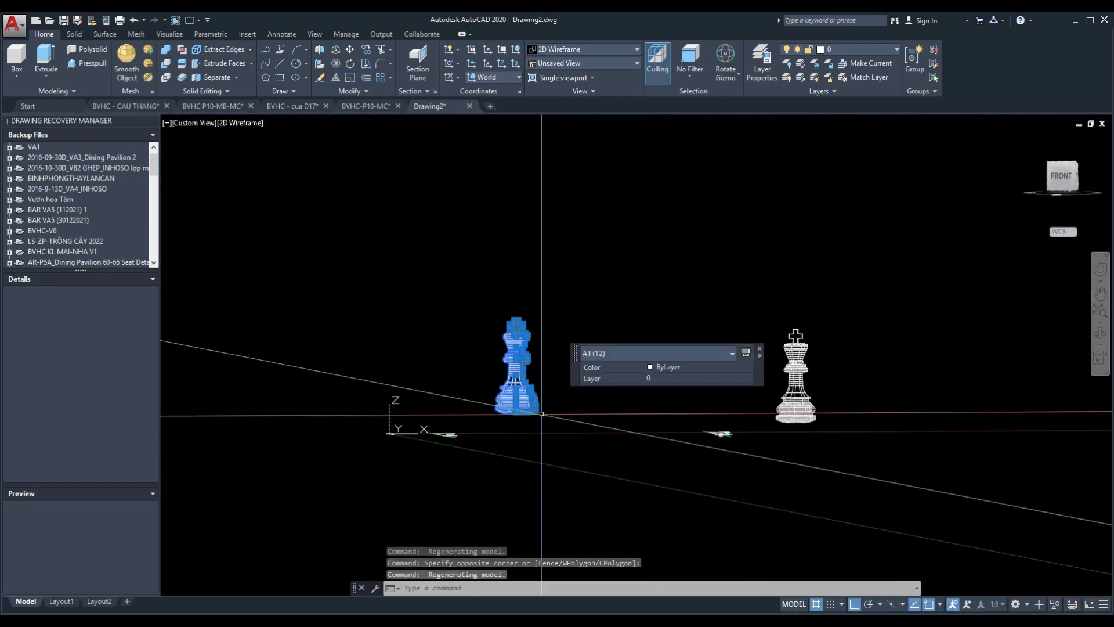
{"action": "left_click", "coordinate": [324, 49]}
{"action": "scroll", "coordinate": [511, 359], "scroll_direction": "up", "scroll_amount": 4}
{"action": "left_click", "coordinate": [507, 429]}
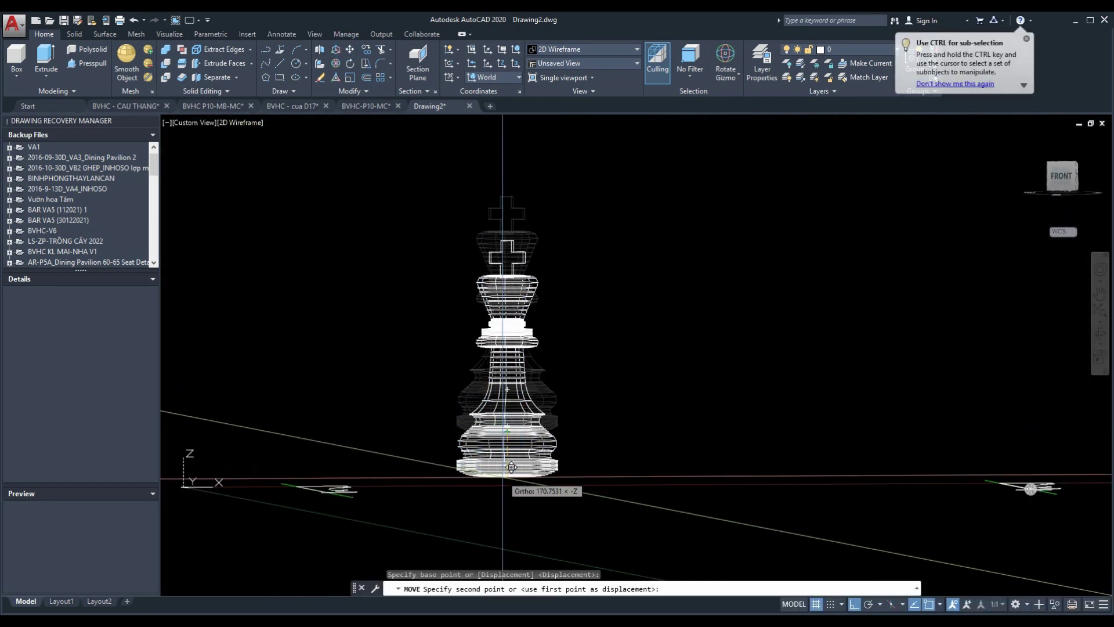
{"action": "left_click", "coordinate": [511, 475]}
{"action": "scroll", "coordinate": [511, 475], "scroll_direction": "down", "scroll_amount": 3}
{"action": "middle_click_drag", "start_coordinate": [589, 348], "coordinate": [572, 448], "text": "shift"}
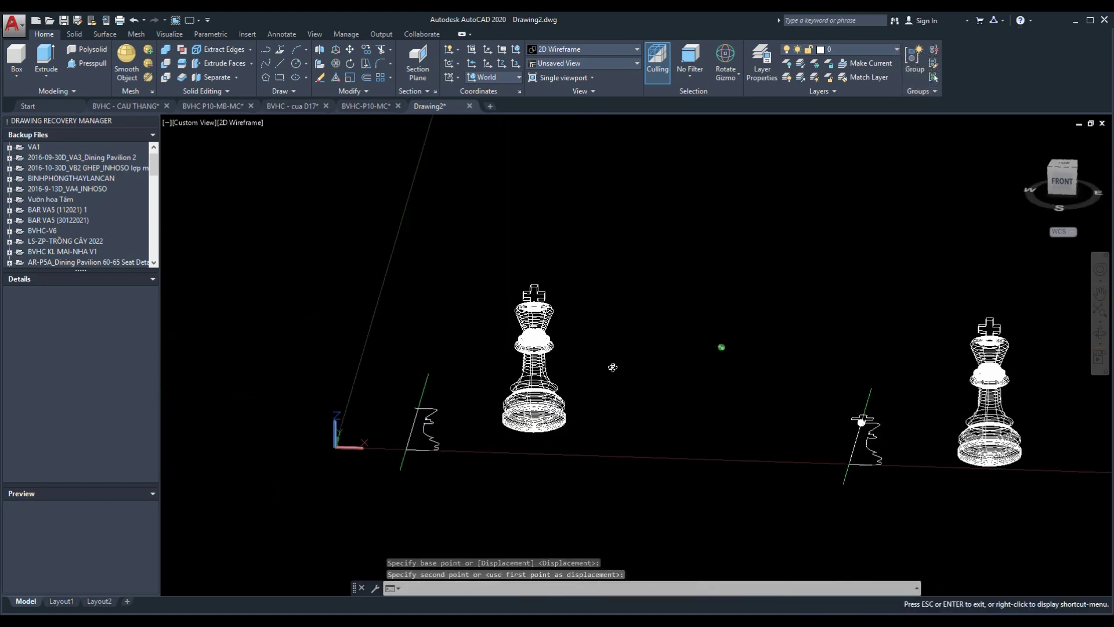
{"action": "middle_click_drag", "start_coordinate": [269, 240], "coordinate": [315, 221]}
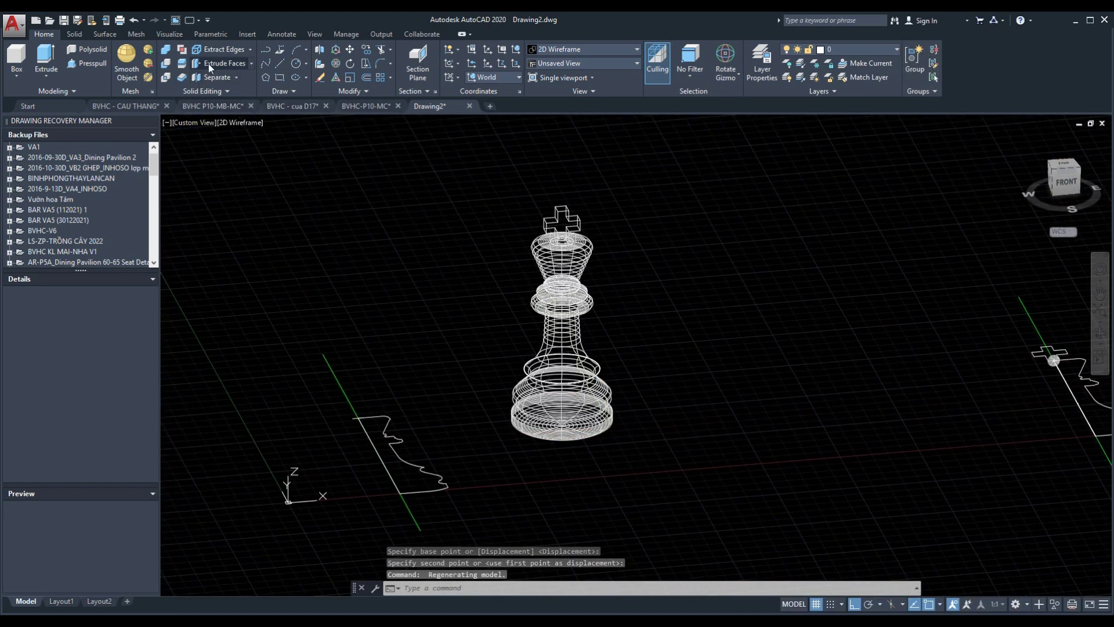
Try X-Ray and Shades of Gray, settle on Shaded with Edges, and orbit to a corner view.
{"action": "left_click", "coordinate": [243, 123]}
{"action": "left_click", "coordinate": [286, 215]}
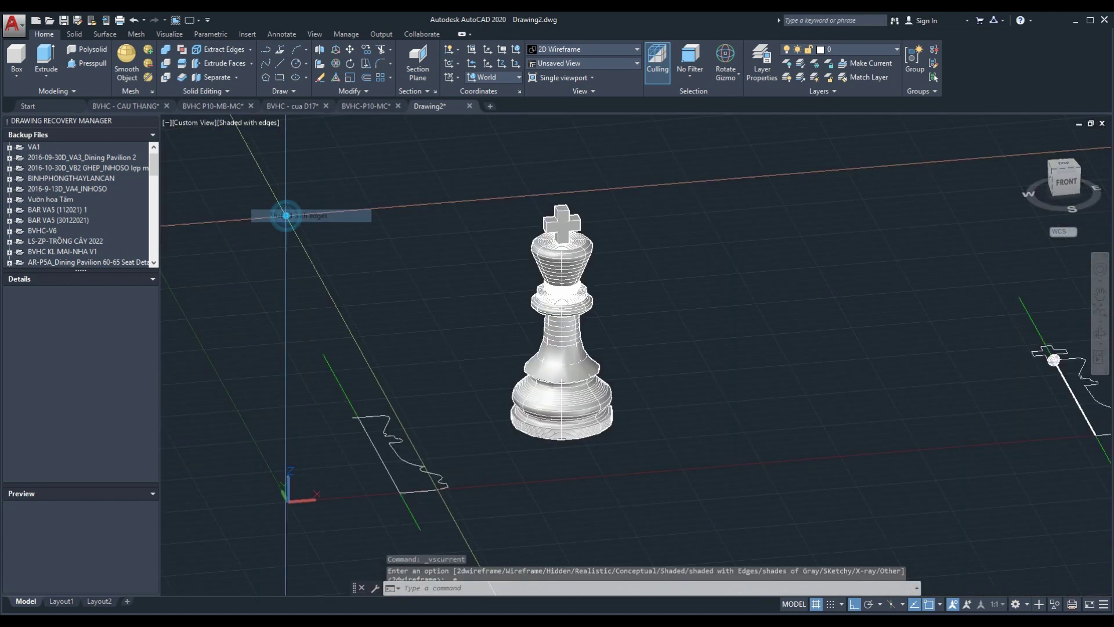
{"action": "left_click", "coordinate": [251, 122]}
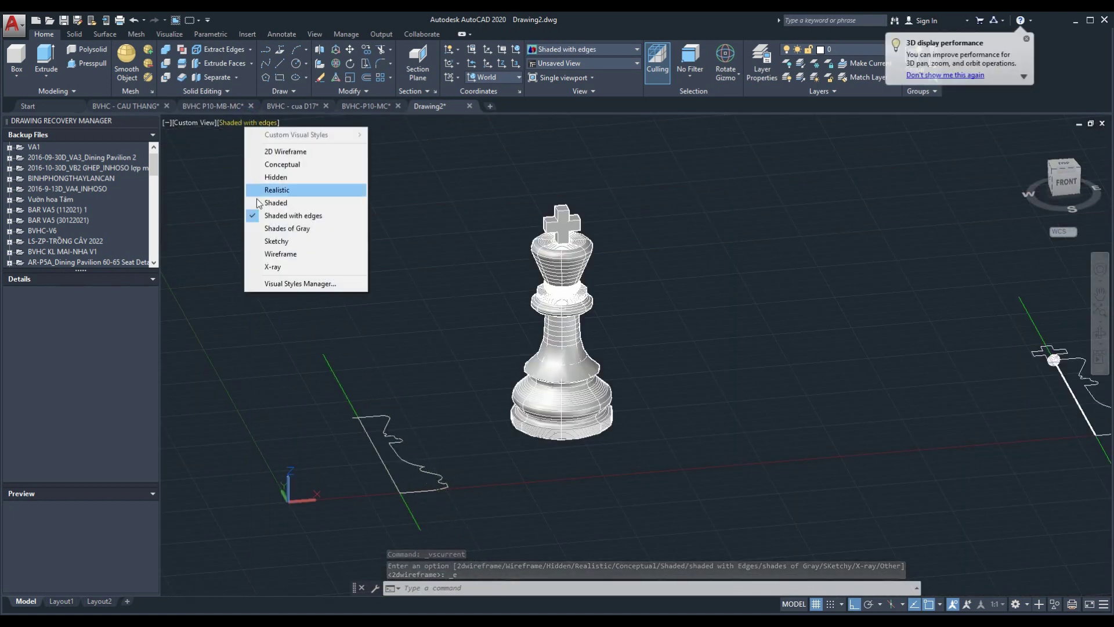
{"action": "left_click", "coordinate": [274, 268]}
{"action": "left_click", "coordinate": [231, 123]}
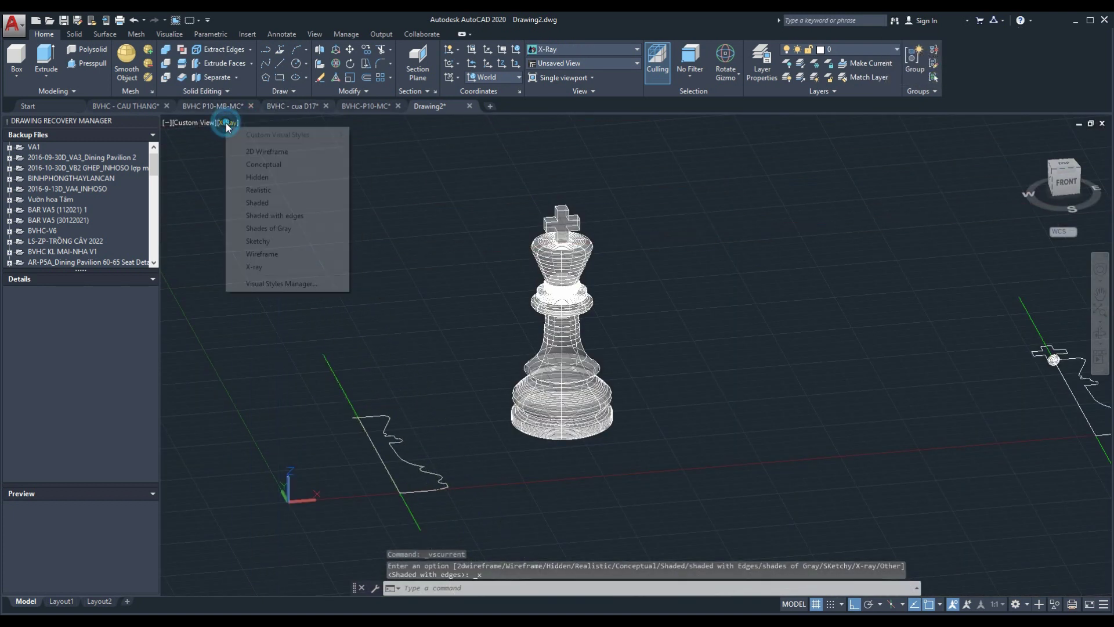
{"action": "left_click", "coordinate": [272, 228]}
{"action": "left_click", "coordinate": [243, 122]}
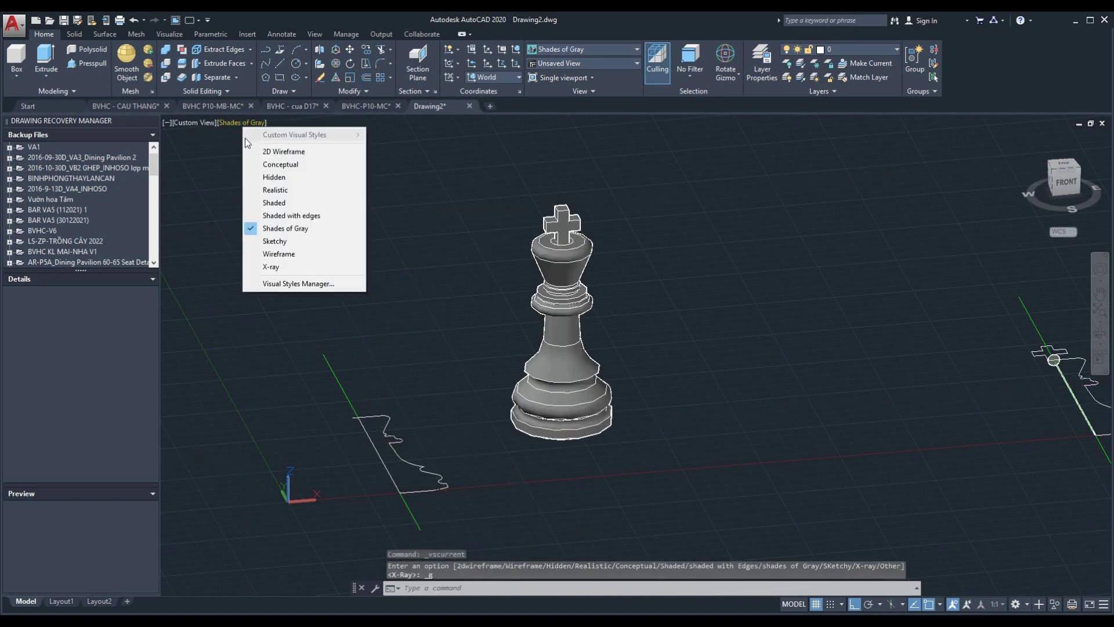
{"action": "left_click", "coordinate": [291, 215]}
{"action": "middle_click_drag", "start_coordinate": [291, 215], "coordinate": [651, 333], "text": "shift"}
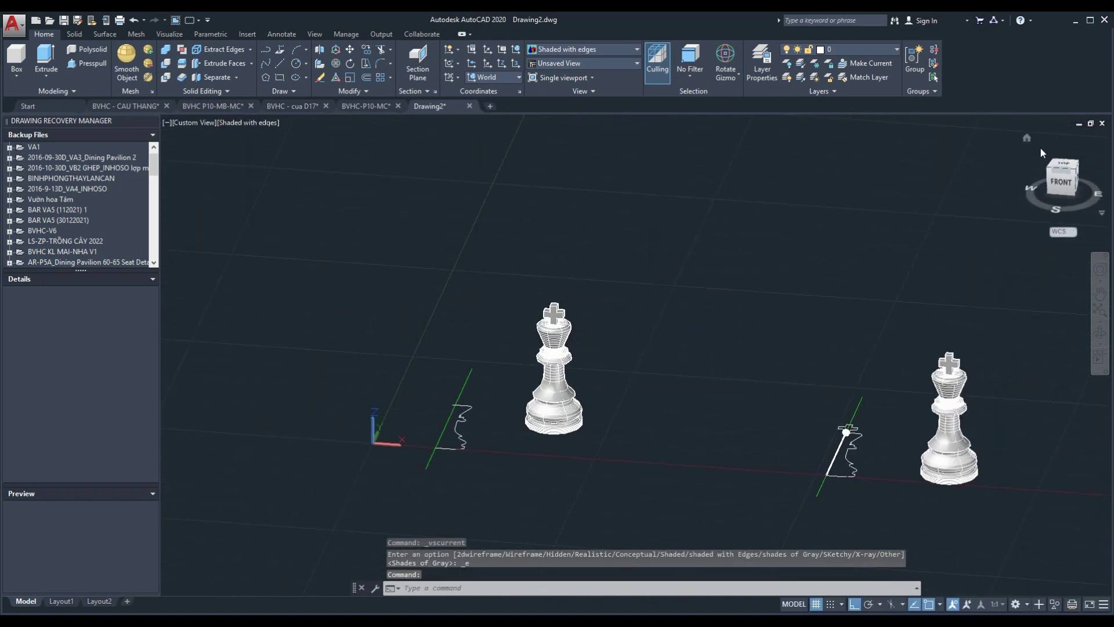
{"action": "left_click_drag", "start_coordinate": [651, 333], "coordinate": [666, 368]}
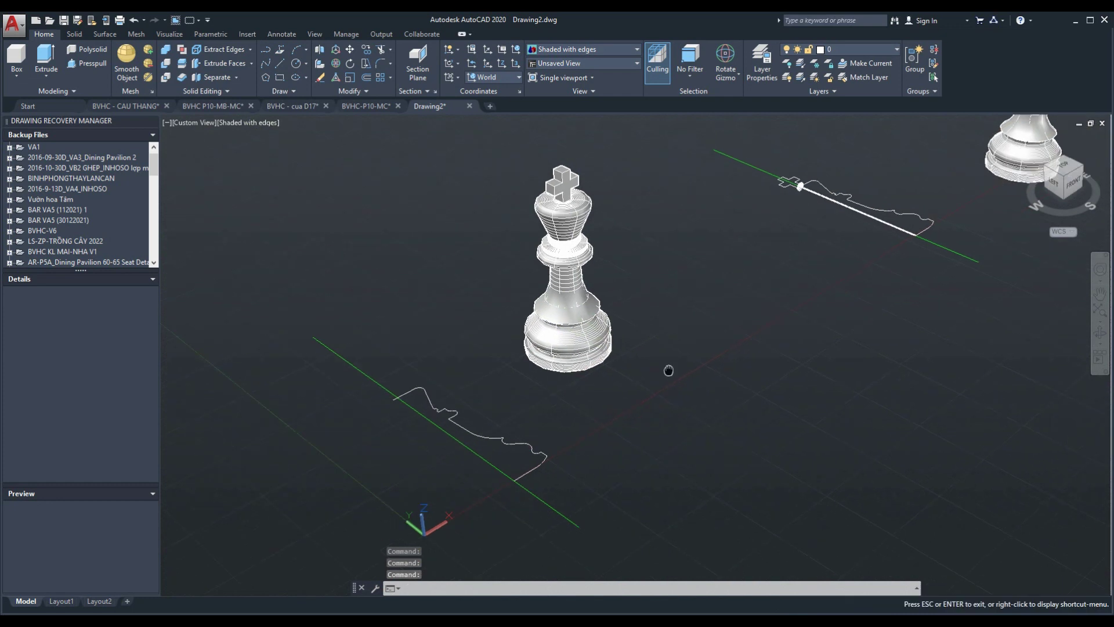
{"action": "key", "text": "Escape"}
Set up the plot with Grayscale.ctb, AutoCAD PDF (Web and Mobile).pc3 and ISO A2 paper.
{"action": "key", "text": "ctrl+p"}
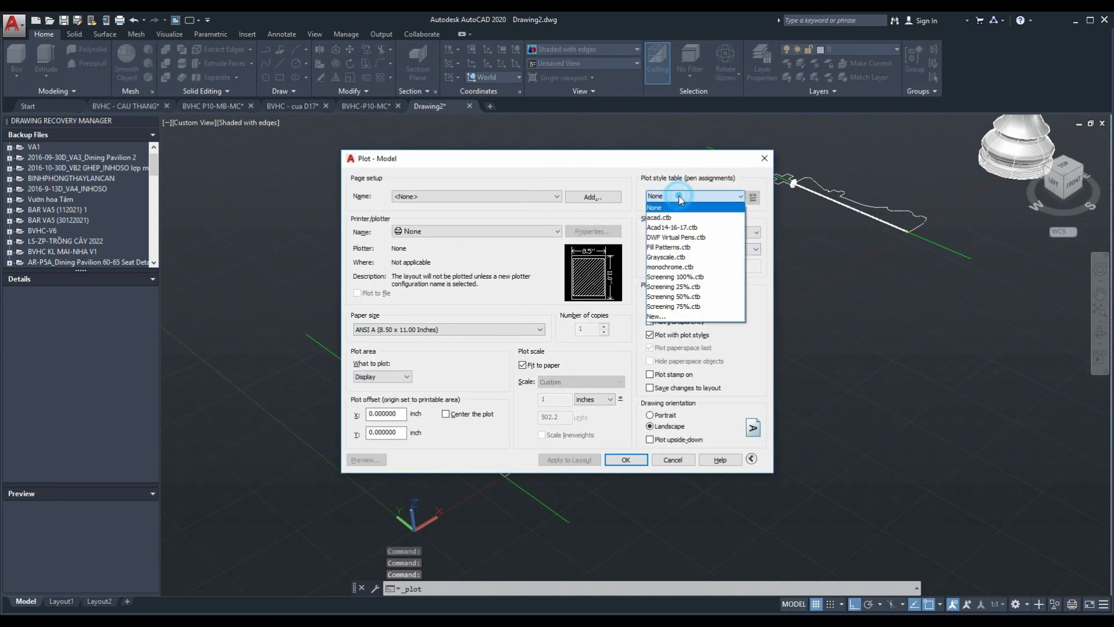
{"action": "left_click", "coordinate": [665, 257]}
{"action": "left_click", "coordinate": [542, 343]}
{"action": "left_click", "coordinate": [436, 231]}
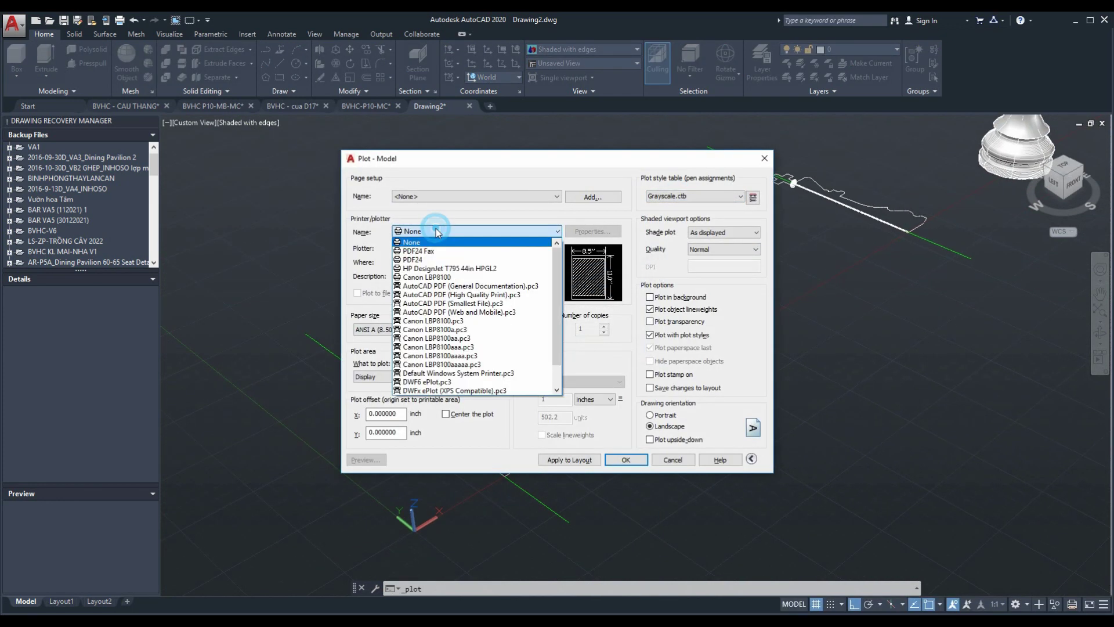
{"action": "left_click", "coordinate": [452, 313]}
{"action": "scroll", "coordinate": [400, 453], "scroll_direction": "up", "scroll_amount": 5}
{"action": "scroll", "coordinate": [395, 395], "scroll_direction": "up", "scroll_amount": 5}
{"action": "left_click", "coordinate": [393, 400]}
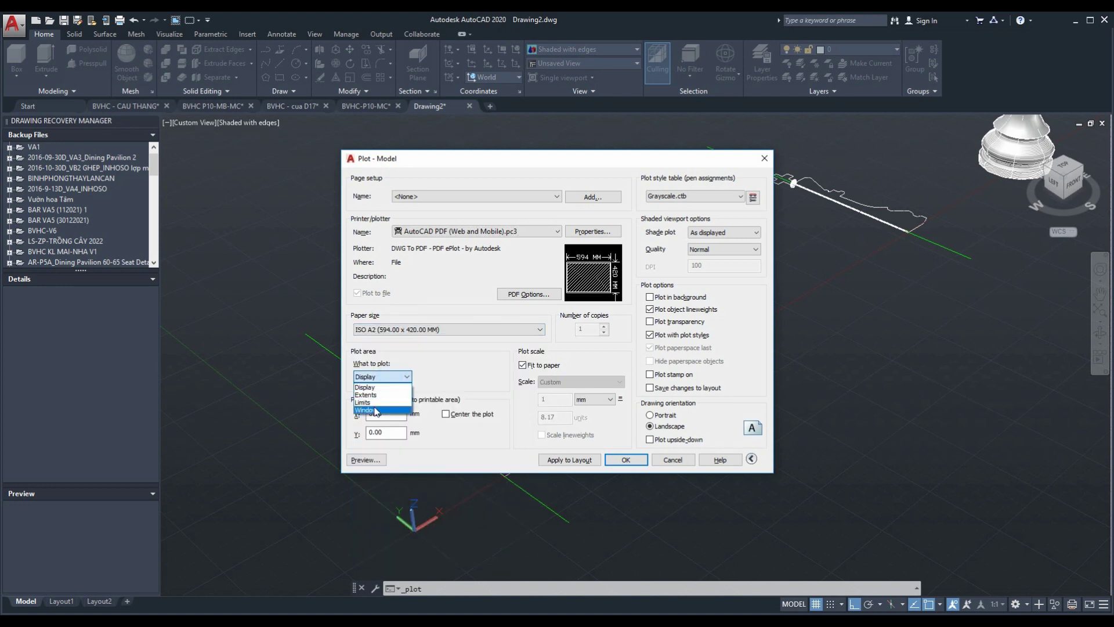
Plot a window around the king and profile, saving the PDF to the Desktop.
{"action": "left_click", "coordinate": [375, 410]}
{"action": "left_click", "coordinate": [267, 134]}
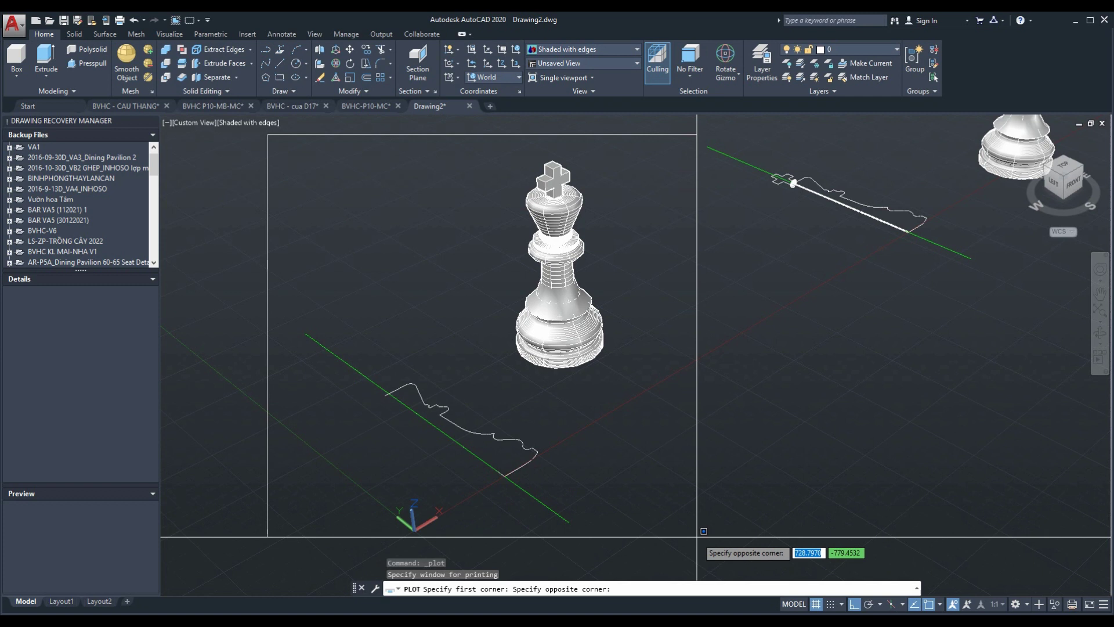
{"action": "left_click", "coordinate": [697, 536]}
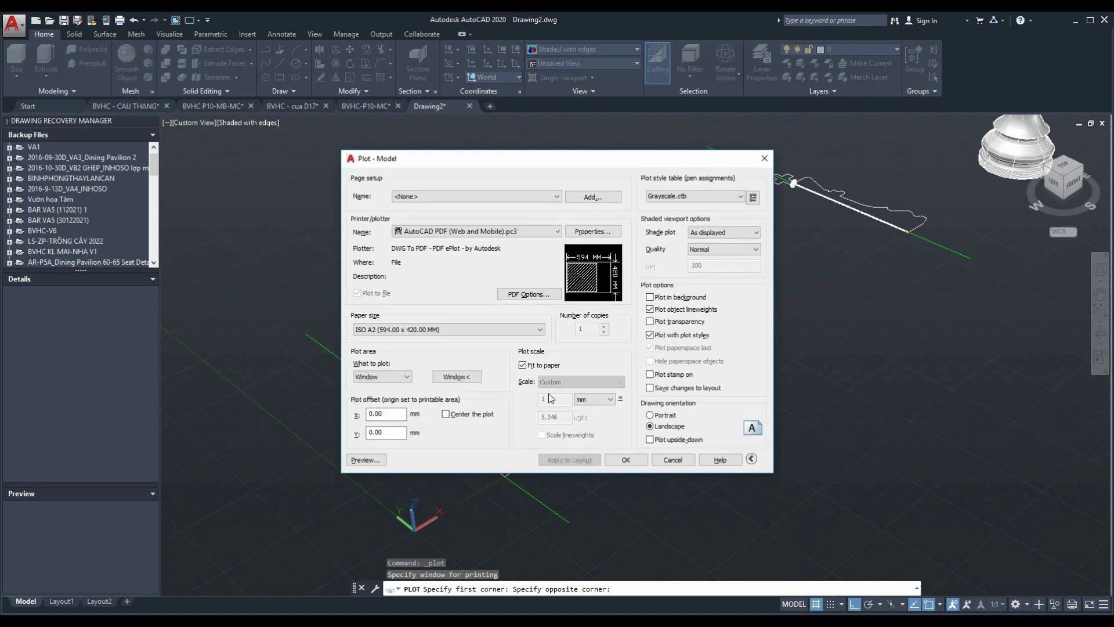
{"action": "left_click", "coordinate": [620, 463]}
{"action": "left_click", "coordinate": [311, 300]}
{"action": "left_click", "coordinate": [618, 439]}
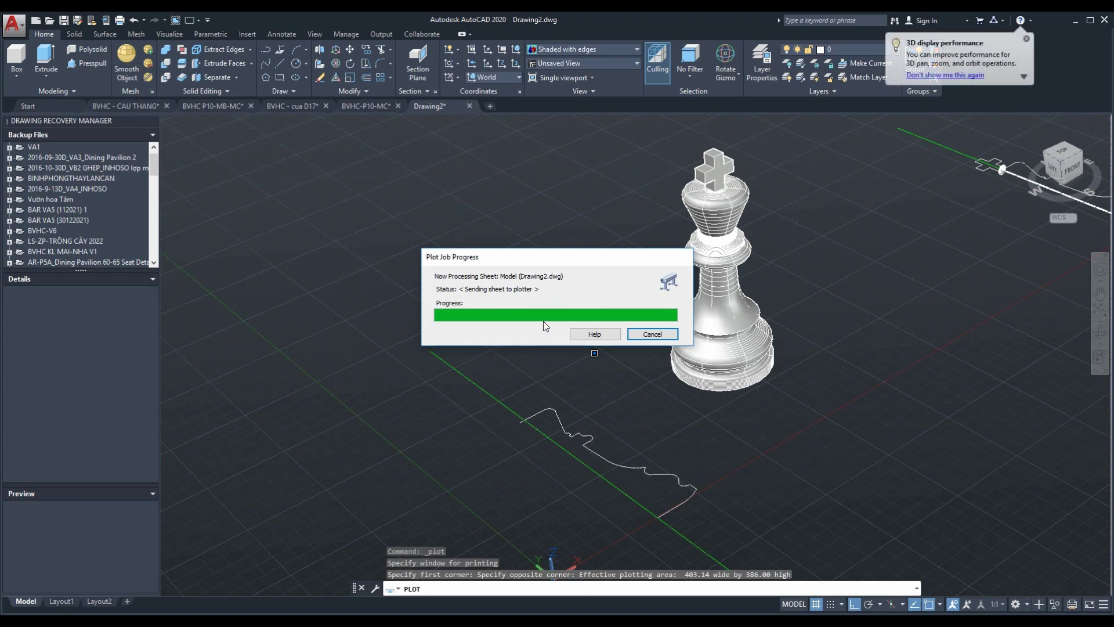
Scroll and pan through the plotted king PDF to check its base, then close Foxit Reader.
{"action": "scroll", "coordinate": [783, 386], "scroll_direction": "down", "scroll_amount": 4}
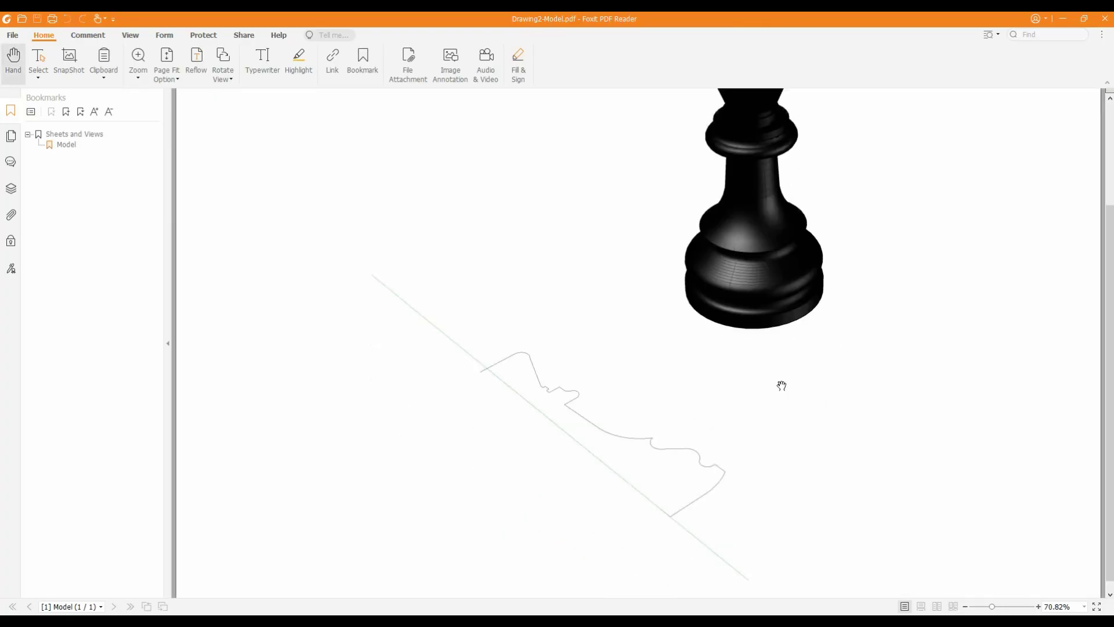
{"action": "scroll", "coordinate": [764, 374], "scroll_direction": "up", "scroll_amount": 3}
{"action": "scroll", "coordinate": [764, 375], "scroll_direction": "down", "scroll_amount": 2}
{"action": "scroll", "coordinate": [764, 374], "scroll_direction": "up", "scroll_amount": 1}
{"action": "scroll", "coordinate": [765, 374], "scroll_direction": "down", "scroll_amount": 4}
{"action": "scroll", "coordinate": [765, 374], "scroll_direction": "up", "scroll_amount": 1}
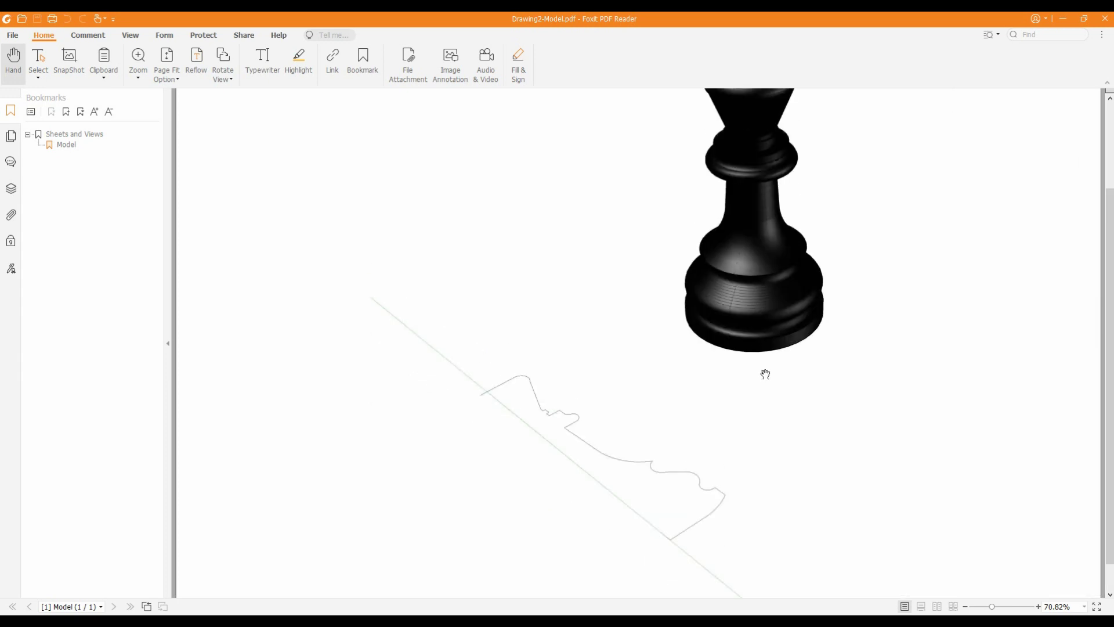
{"action": "left_click_drag", "start_coordinate": [505, 385], "coordinate": [709, 393]}
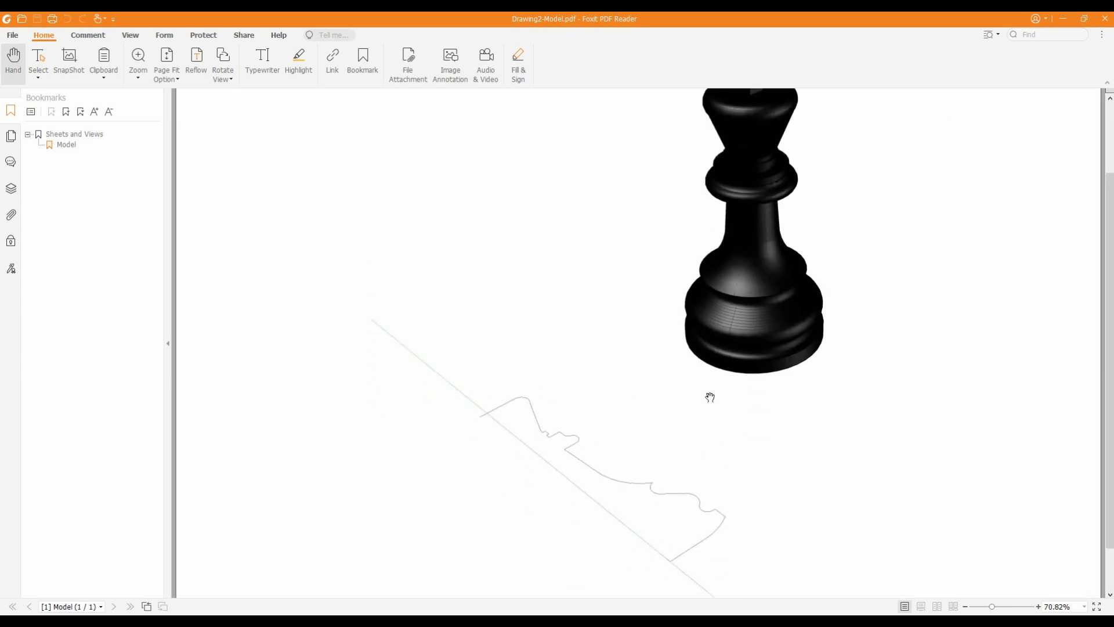
{"action": "scroll", "coordinate": [702, 400], "scroll_direction": "down", "scroll_amount": 2}
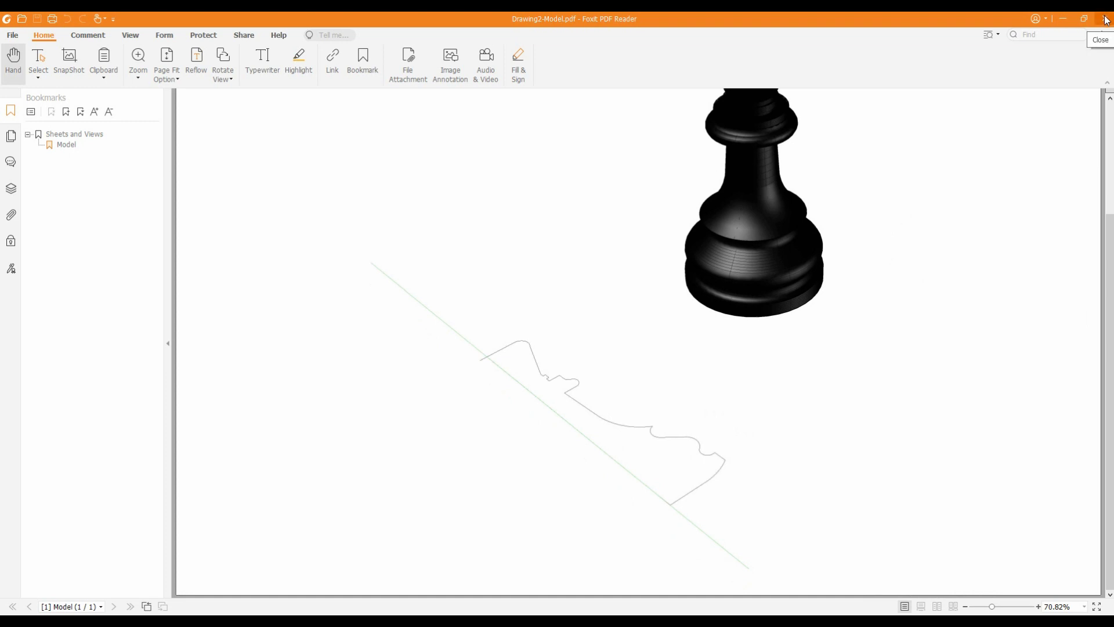
{"action": "left_click", "coordinate": [1106, 21]}
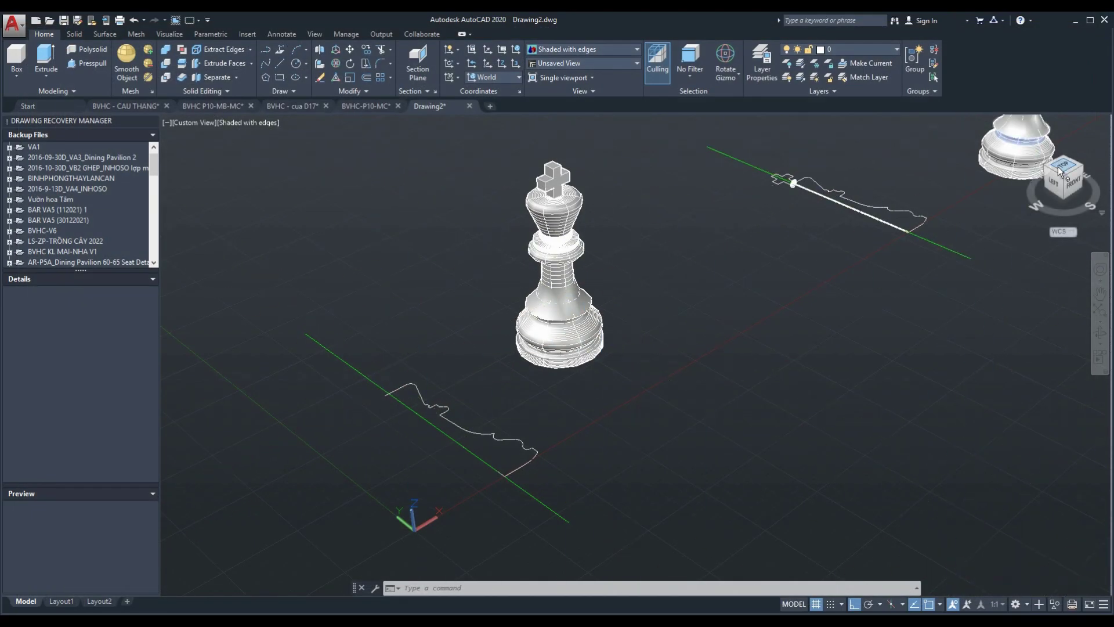
Switch to the top view and pan the right profile outline to mid-screen.
{"action": "left_click", "coordinate": [1061, 168]}
{"action": "scroll", "coordinate": [441, 348], "scroll_direction": "up", "scroll_amount": 3}
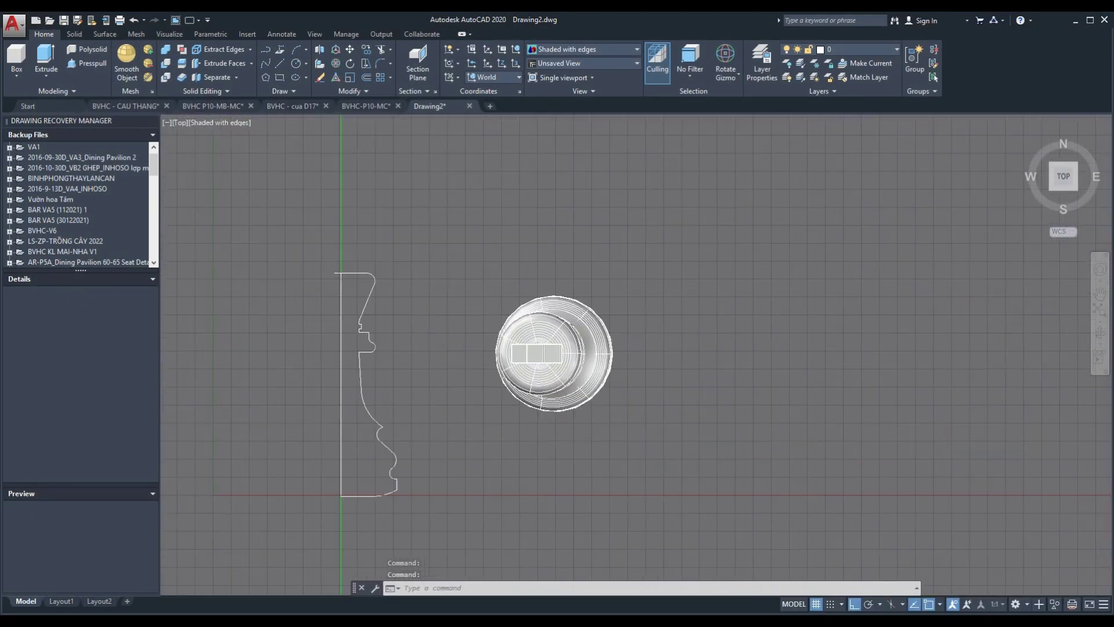
{"action": "scroll", "coordinate": [249, 390], "scroll_direction": "up", "scroll_amount": 2}
{"action": "left_click", "coordinate": [1030, 262]}
{"action": "scroll", "coordinate": [1010, 263], "scroll_direction": "down", "scroll_amount": 1}
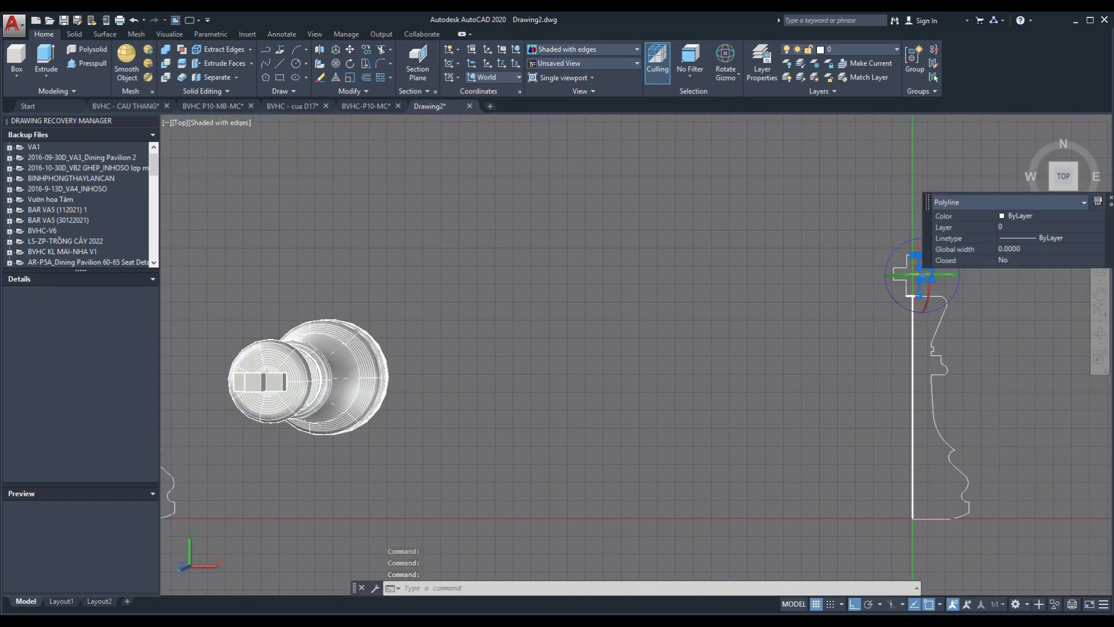
{"action": "scroll", "coordinate": [568, 349], "scroll_direction": "down", "scroll_amount": 2}
{"action": "middle_click_drag", "start_coordinate": [833, 361], "coordinate": [558, 352]}
{"action": "key", "text": "Escape"}
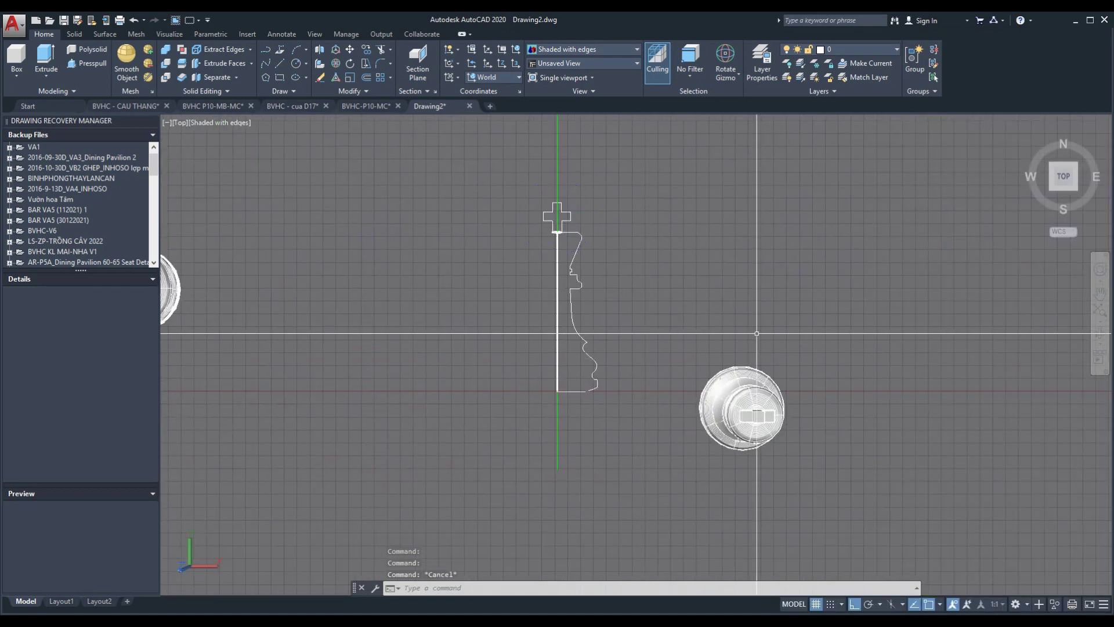
{"action": "scroll", "coordinate": [933, 257], "scroll_direction": "up", "scroll_amount": 2}
Window-select the revolved king, move it higher up the drawing, and orbit into 3D.
{"action": "left_click", "coordinate": [475, 348]}
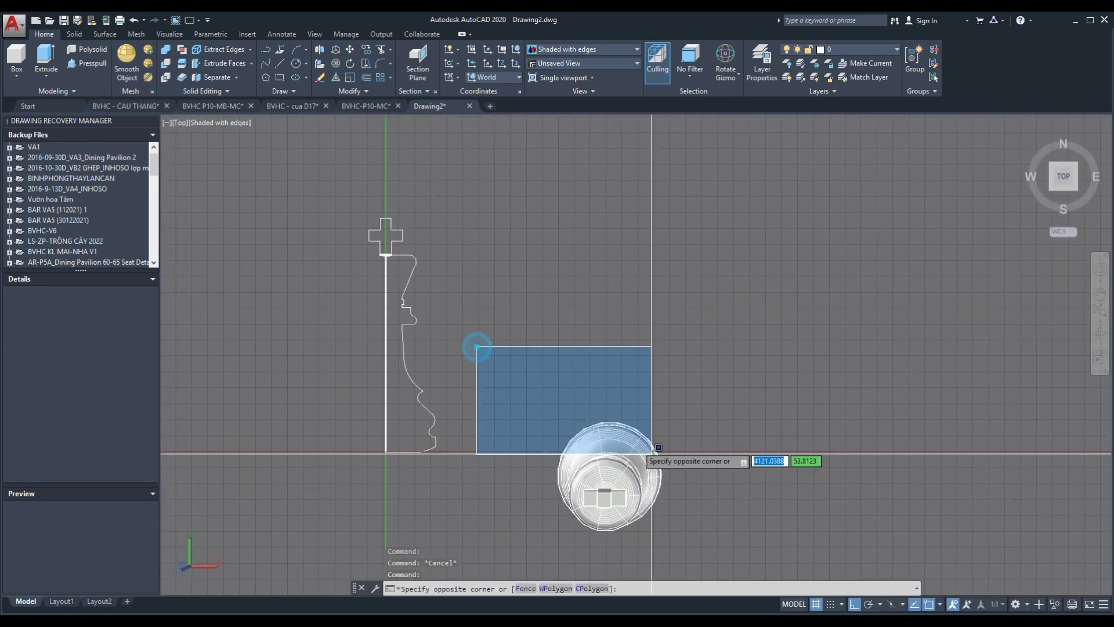
{"action": "left_click", "coordinate": [849, 548]}
{"action": "left_click", "coordinate": [349, 51]}
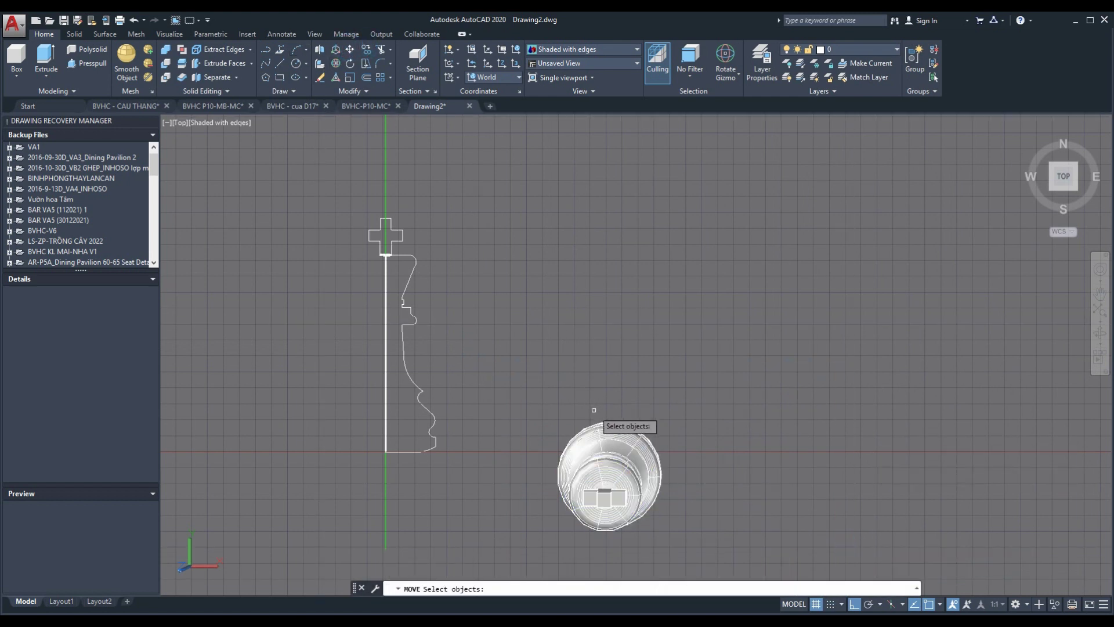
{"action": "key", "text": "Escape"}
{"action": "left_click", "coordinate": [516, 362]}
{"action": "left_click", "coordinate": [750, 526]}
{"action": "left_click", "coordinate": [351, 51]}
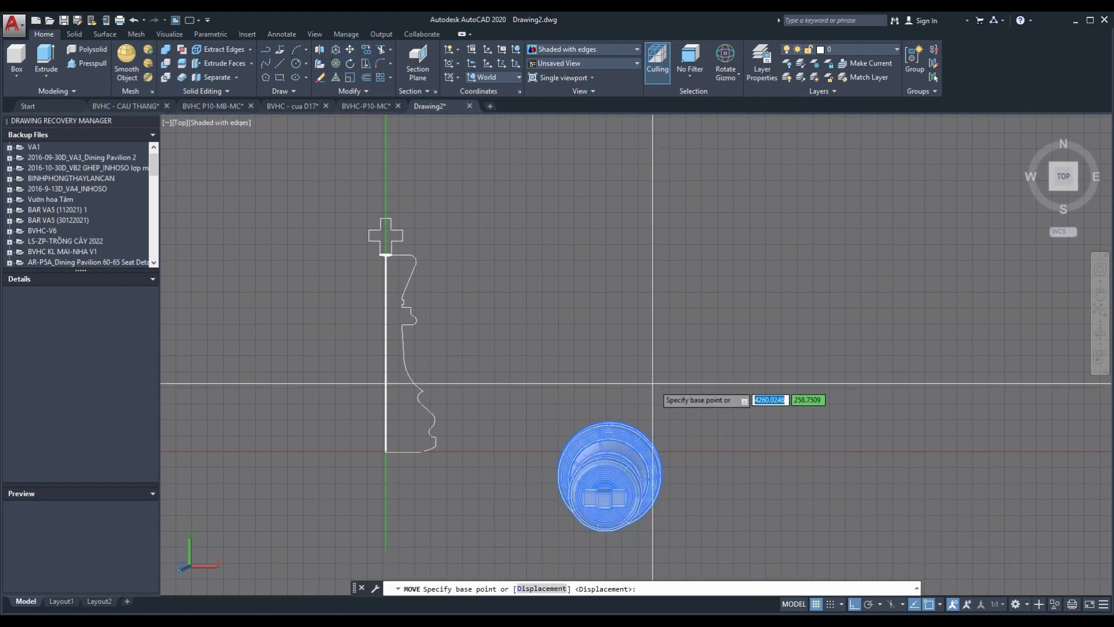
{"action": "left_click", "coordinate": [652, 398]}
{"action": "left_click", "coordinate": [653, 265]}
{"action": "mouse_move", "coordinate": [1001, 215]}
{"action": "middle_mouse_down", "text": "shift"}
{"action": "mouse_move", "coordinate": [750, 420]}
{"action": "mouse_move", "coordinate": [552, 348]}
{"action": "middle_mouse_up", "text": "shift"}
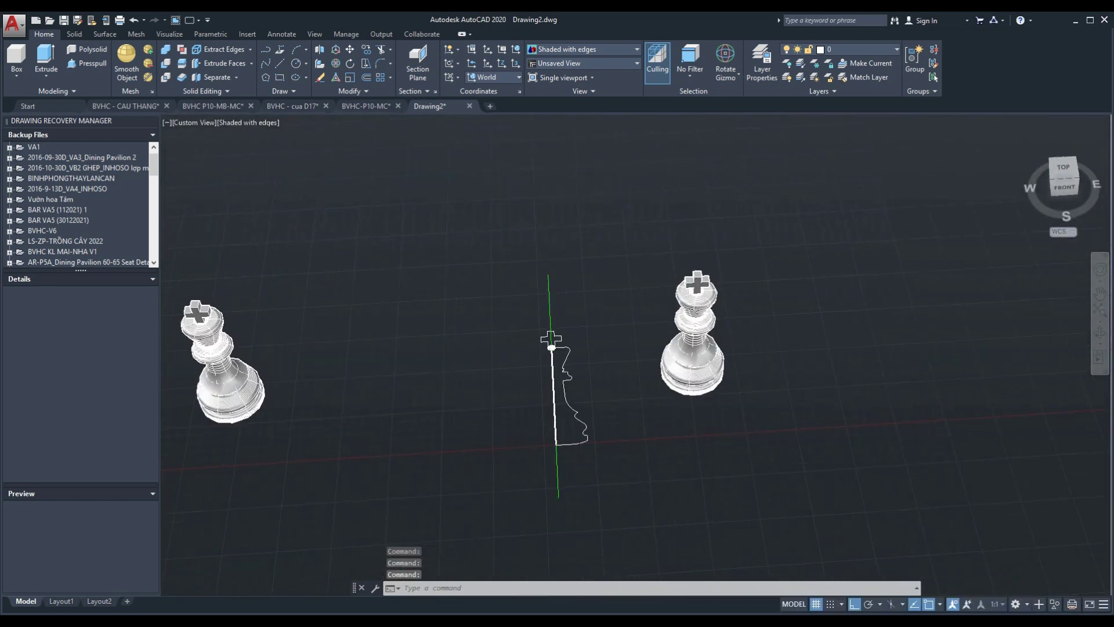
Exit the orbit, zoom in, and rotate the right-hand profile.
{"action": "scroll", "coordinate": [400, 314], "scroll_direction": "up", "scroll_amount": 5}
{"action": "key", "text": "Escape"}
{"action": "scroll", "coordinate": [400, 315], "scroll_direction": "up", "scroll_amount": 3}
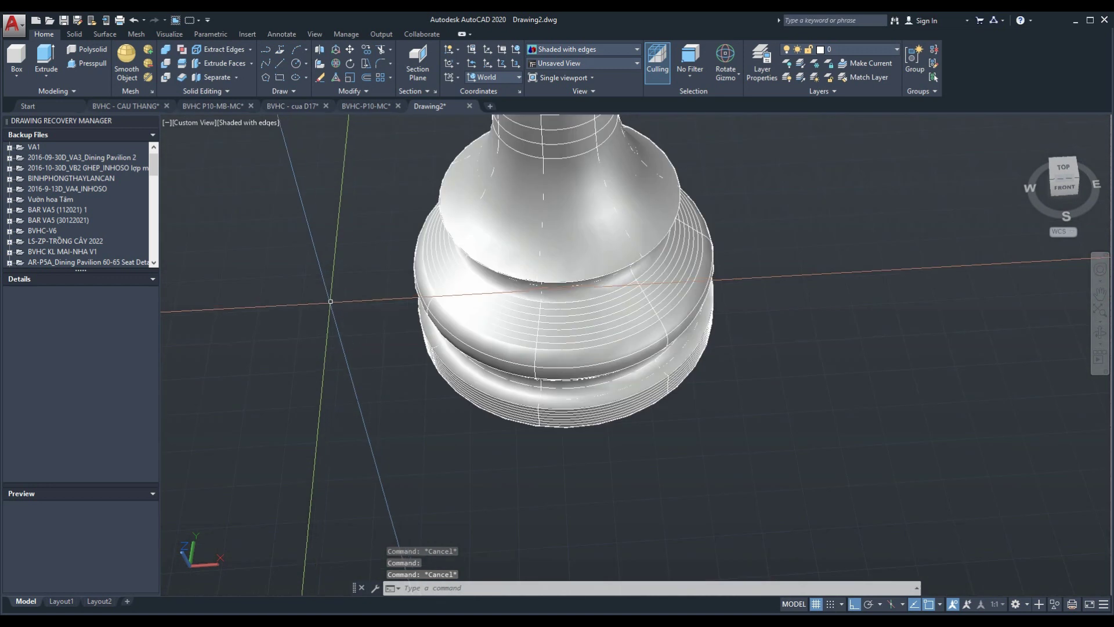
{"action": "scroll", "coordinate": [331, 299], "scroll_direction": "down", "scroll_amount": 3}
{"action": "scroll", "coordinate": [371, 313], "scroll_direction": "up", "scroll_amount": 2}
{"action": "scroll", "coordinate": [373, 317], "scroll_direction": "up", "scroll_amount": 2}
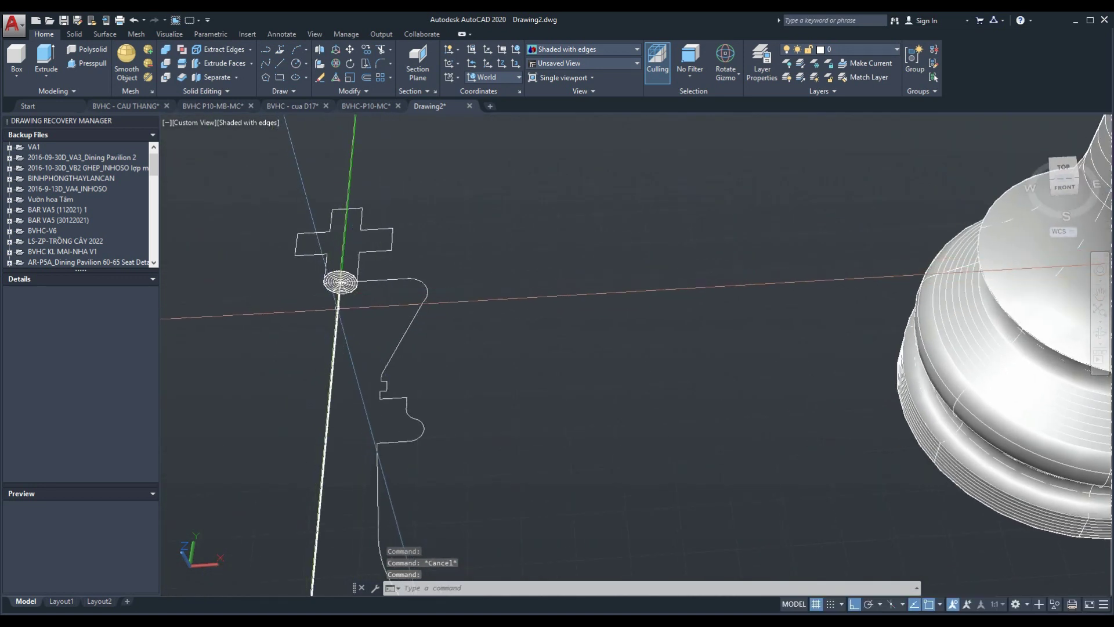
{"action": "scroll", "coordinate": [337, 302], "scroll_direction": "down", "scroll_amount": 5}
{"action": "scroll", "coordinate": [452, 315], "scroll_direction": "up", "scroll_amount": 2}
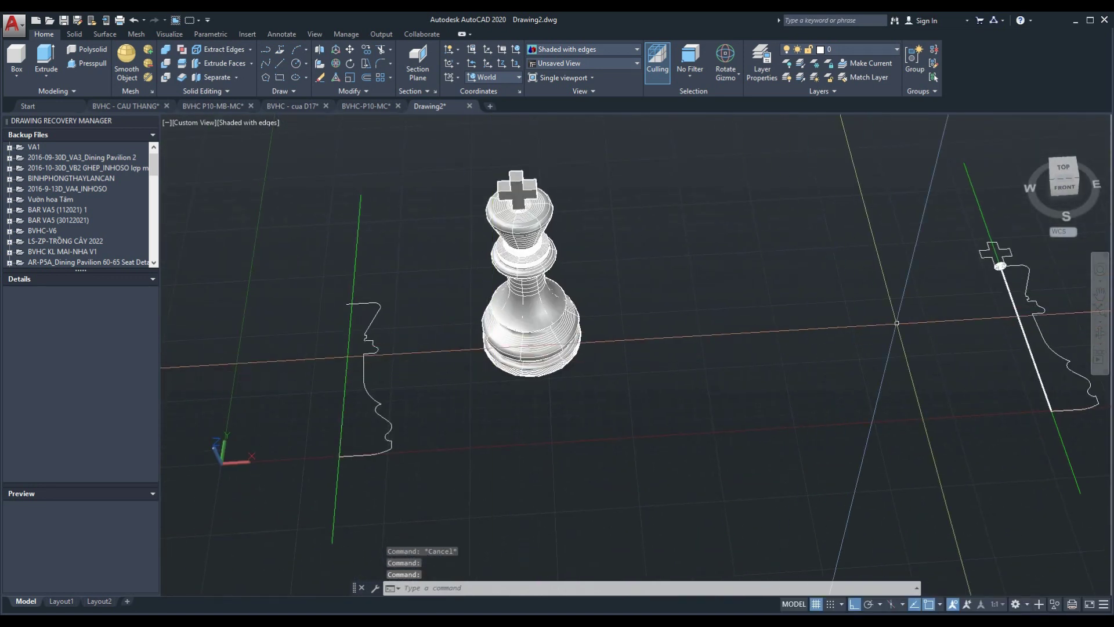
{"action": "left_click", "coordinate": [1017, 258]}
{"action": "left_click", "coordinate": [993, 246]}
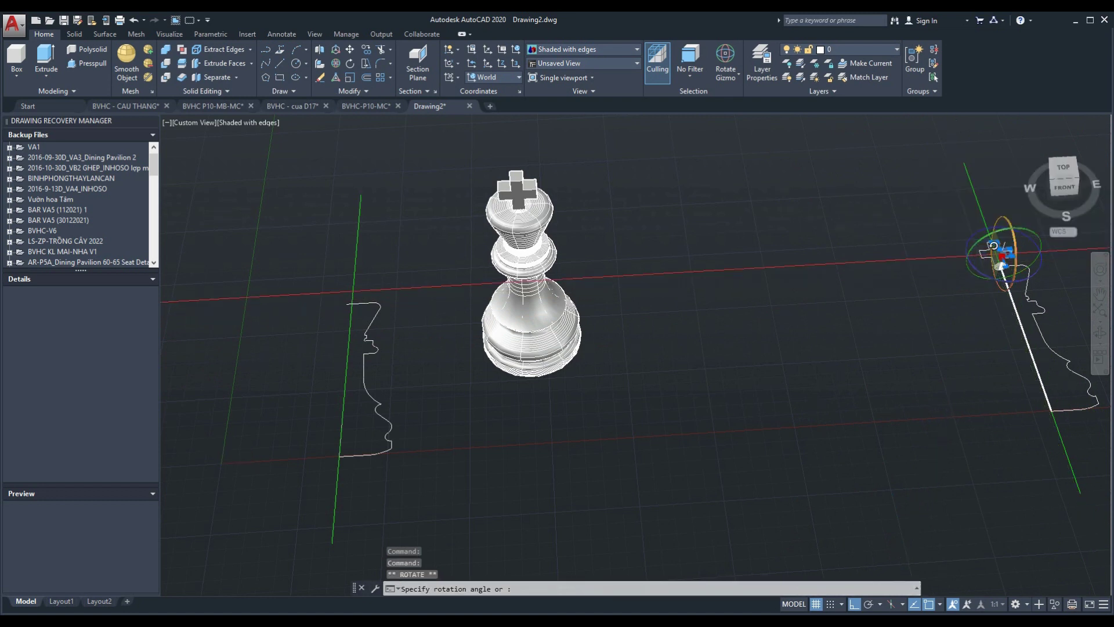
{"action": "left_click", "coordinate": [986, 257]}
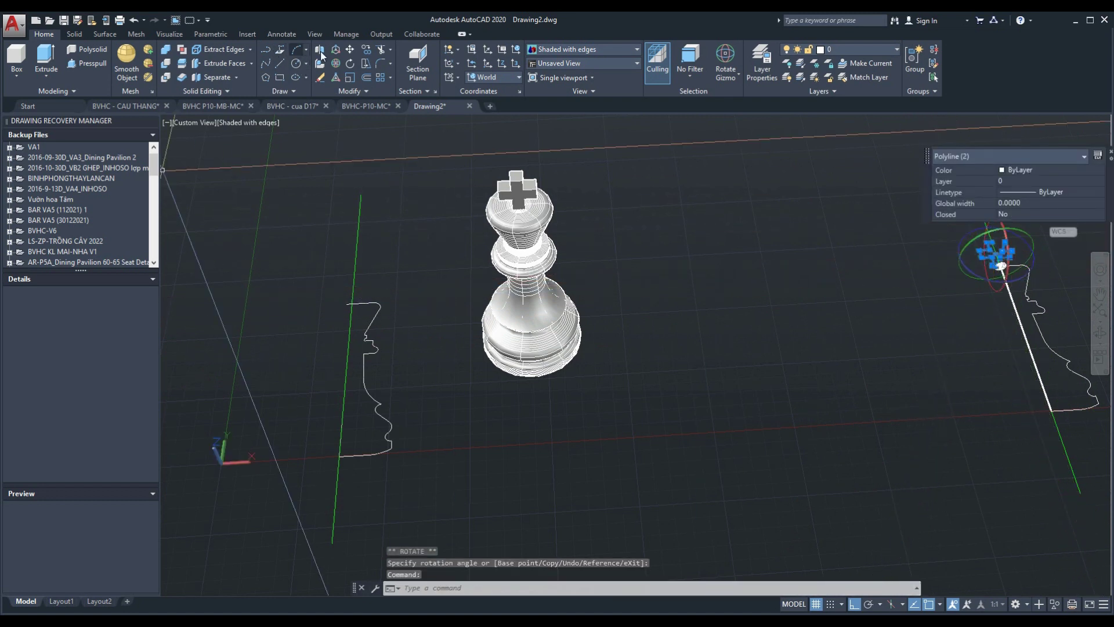
Copy the selected profile to a new point and delete the stray polyline.
{"action": "left_click", "coordinate": [364, 50]}
{"action": "scroll", "coordinate": [809, 315], "scroll_direction": "up", "scroll_amount": 4}
{"action": "scroll", "coordinate": [952, 288], "scroll_direction": "down", "scroll_amount": 3}
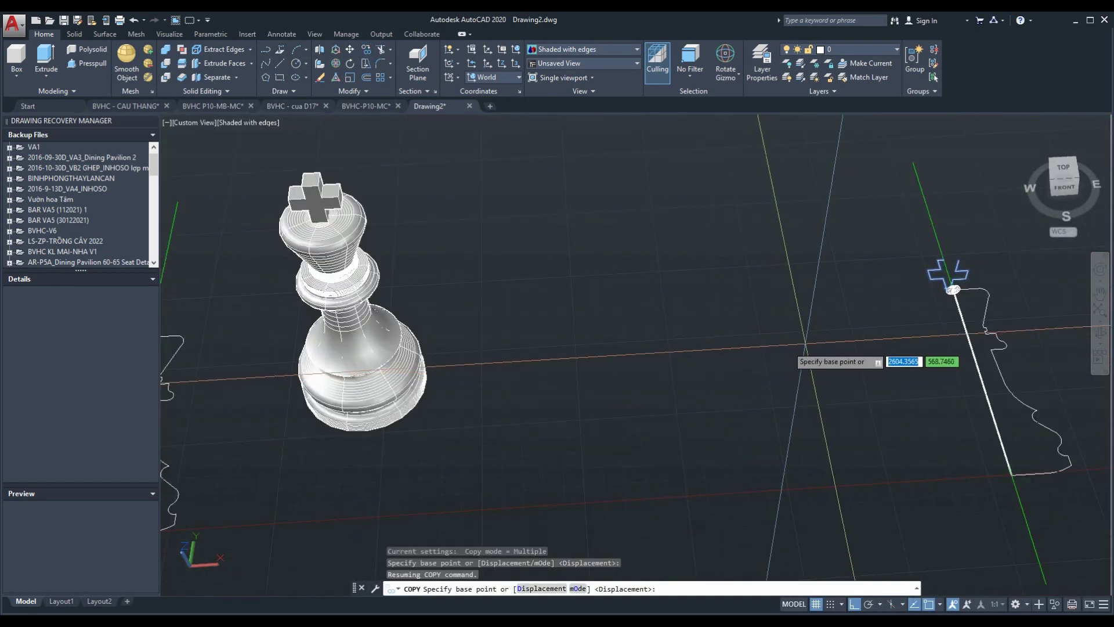
{"action": "scroll", "coordinate": [1025, 275], "scroll_direction": "up", "scroll_amount": 2}
{"action": "left_click", "coordinate": [1026, 275]}
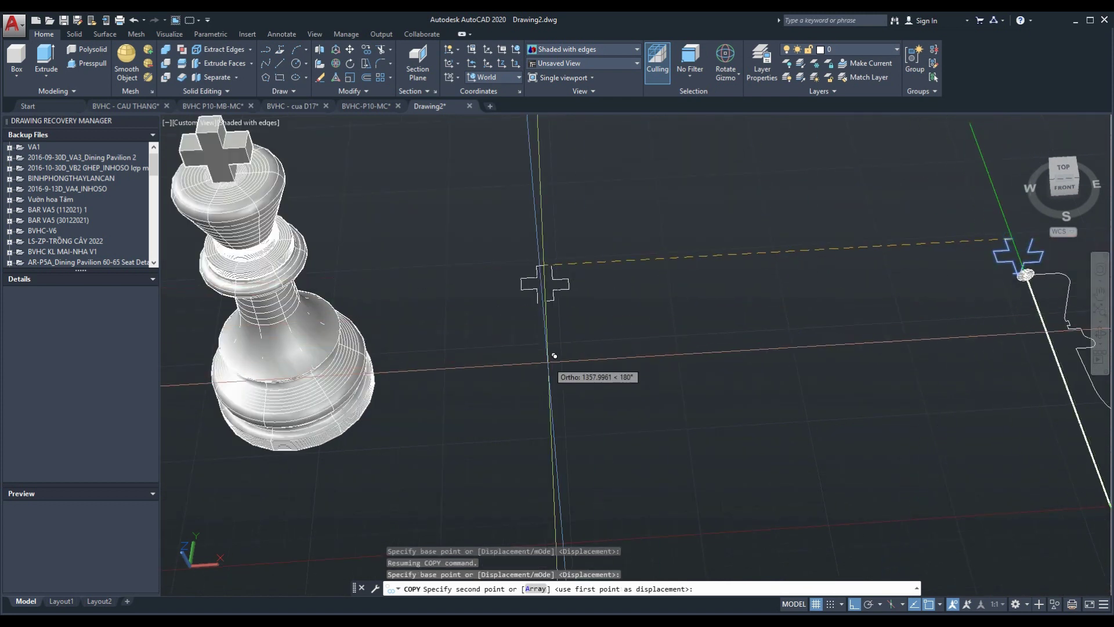
{"action": "scroll", "coordinate": [986, 279], "scroll_direction": "down", "scroll_amount": 3}
{"action": "scroll", "coordinate": [525, 332], "scroll_direction": "up", "scroll_amount": 2}
{"action": "left_click", "coordinate": [525, 332]}
{"action": "scroll", "coordinate": [406, 330], "scroll_direction": "up", "scroll_amount": 4}
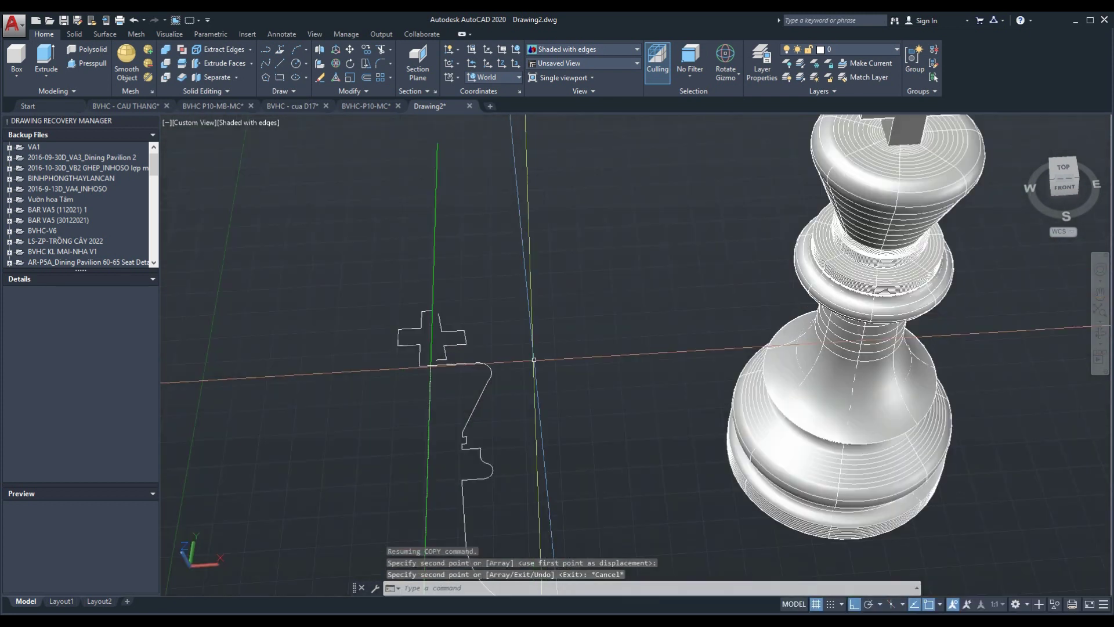
{"action": "key", "text": "Escape"}
{"action": "key", "text": "Delete"}
Mirror the half cross at the profile's top, keeping the original half.
{"action": "scroll", "coordinate": [302, 337], "scroll_direction": "up", "scroll_amount": 3}
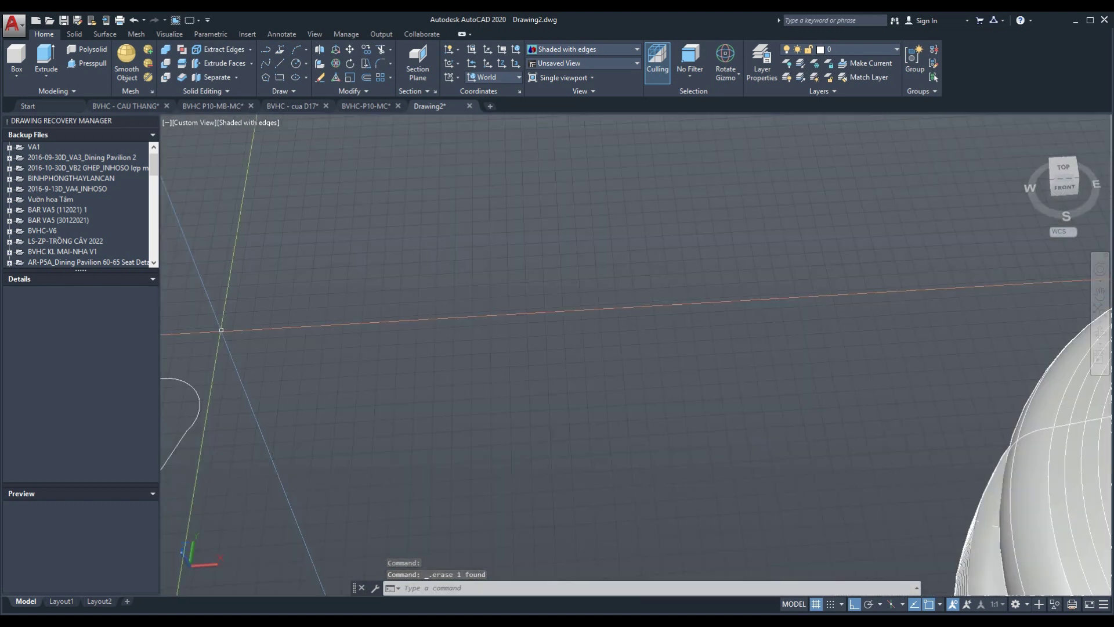
{"action": "scroll", "coordinate": [522, 342], "scroll_direction": "down", "scroll_amount": 3}
{"action": "mouse_move", "coordinate": [638, 325]}
{"action": "middle_mouse_down"}
{"action": "mouse_move", "coordinate": [692, 349]}
{"action": "mouse_move", "coordinate": [592, 450]}
{"action": "middle_mouse_up"}
{"action": "scroll", "coordinate": [397, 285], "scroll_direction": "up", "scroll_amount": 1}
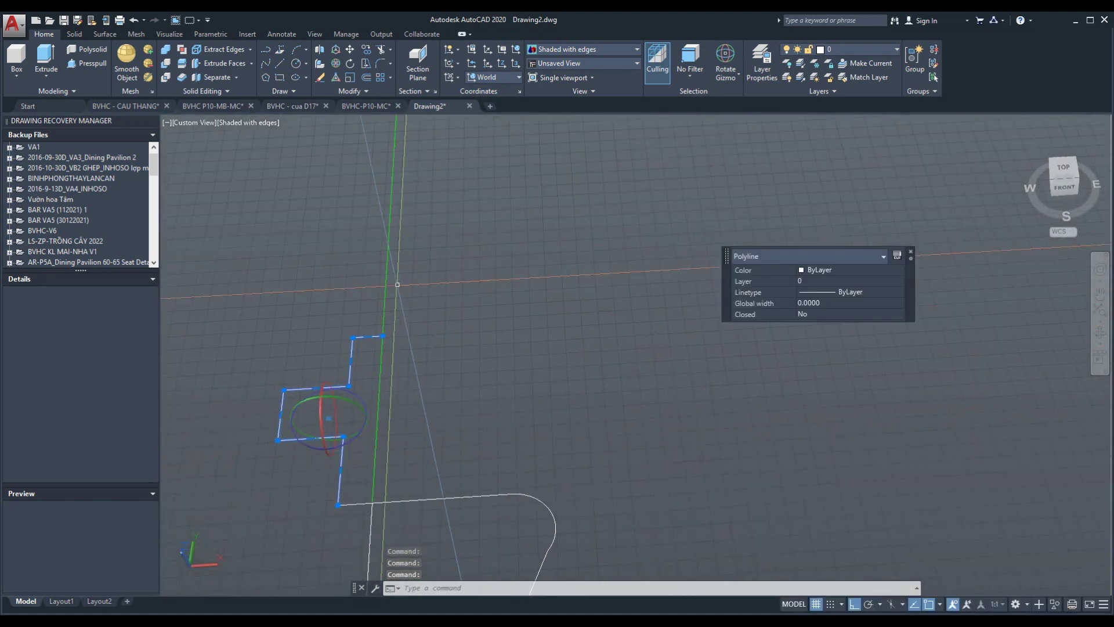
{"action": "type", "text": "mi"}
{"action": "key", "text": "Return"}
{"action": "left_click", "coordinate": [372, 501]}
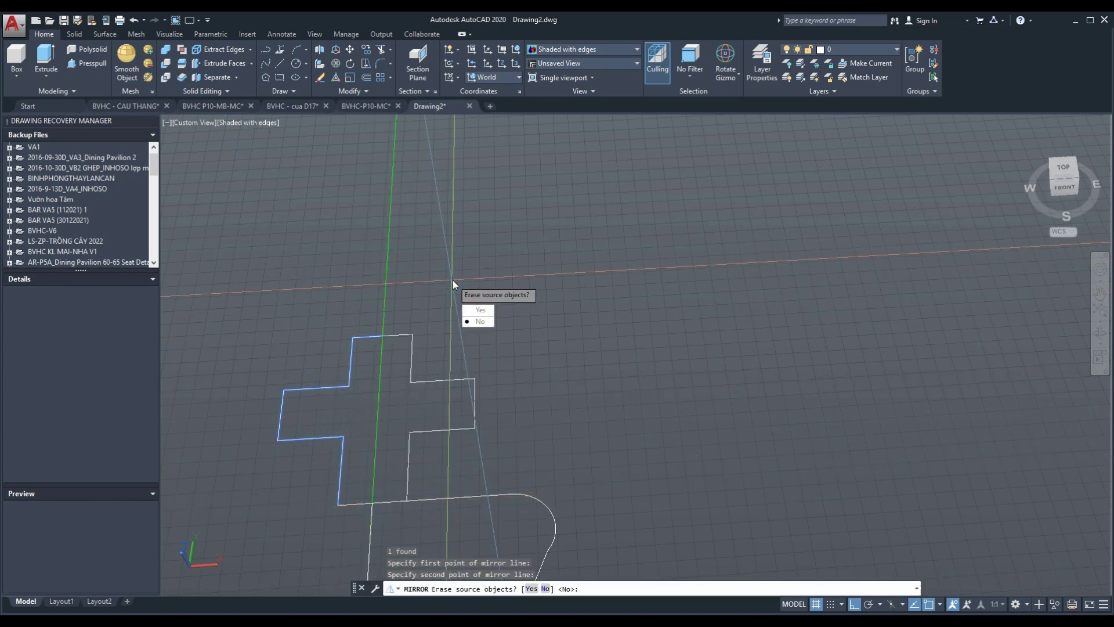
{"action": "type", "text": "n"}
{"action": "key", "text": "Return"}
{"action": "scroll", "coordinate": [481, 325], "scroll_direction": "down", "scroll_amount": 5}
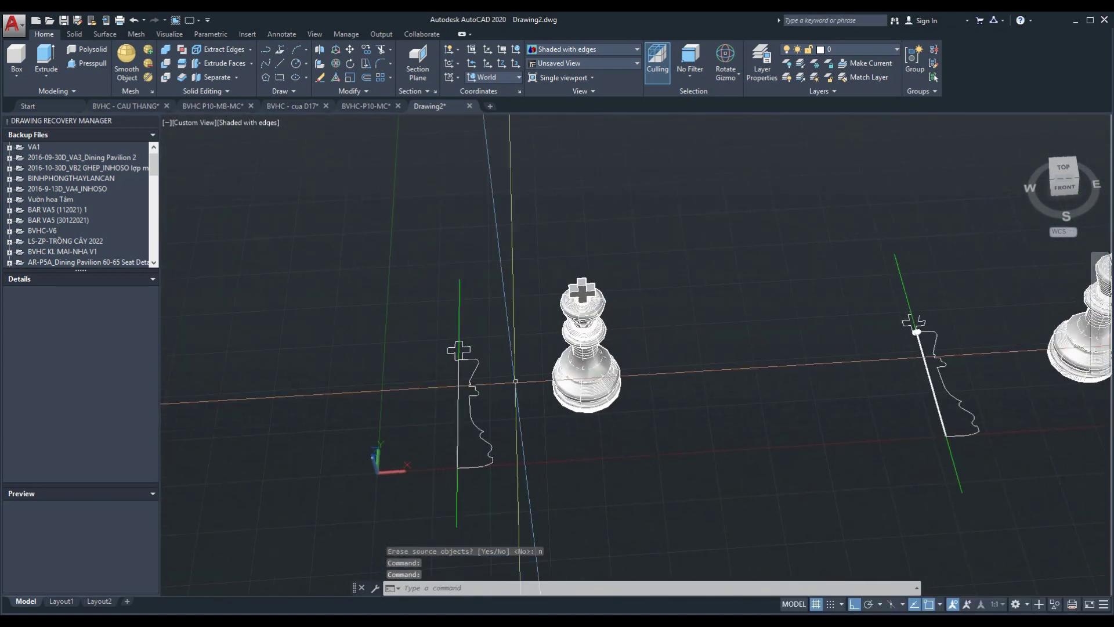
Cancel a first plot attempt and switch to the top view.
{"action": "key", "text": "ctrl+p"}
{"action": "left_click", "coordinate": [654, 459]}
{"action": "left_click", "coordinate": [1063, 170]}
{"action": "scroll", "coordinate": [488, 360], "scroll_direction": "up", "scroll_amount": 1}
{"action": "scroll", "coordinate": [487, 359], "scroll_direction": "up", "scroll_amount": 1}
{"action": "scroll", "coordinate": [487, 360], "scroll_direction": "up", "scroll_amount": 1}
Plot a window of the top view, overwriting Drawing2-Model.pdf, then close Foxit.
{"action": "key", "text": "ctrl+p"}
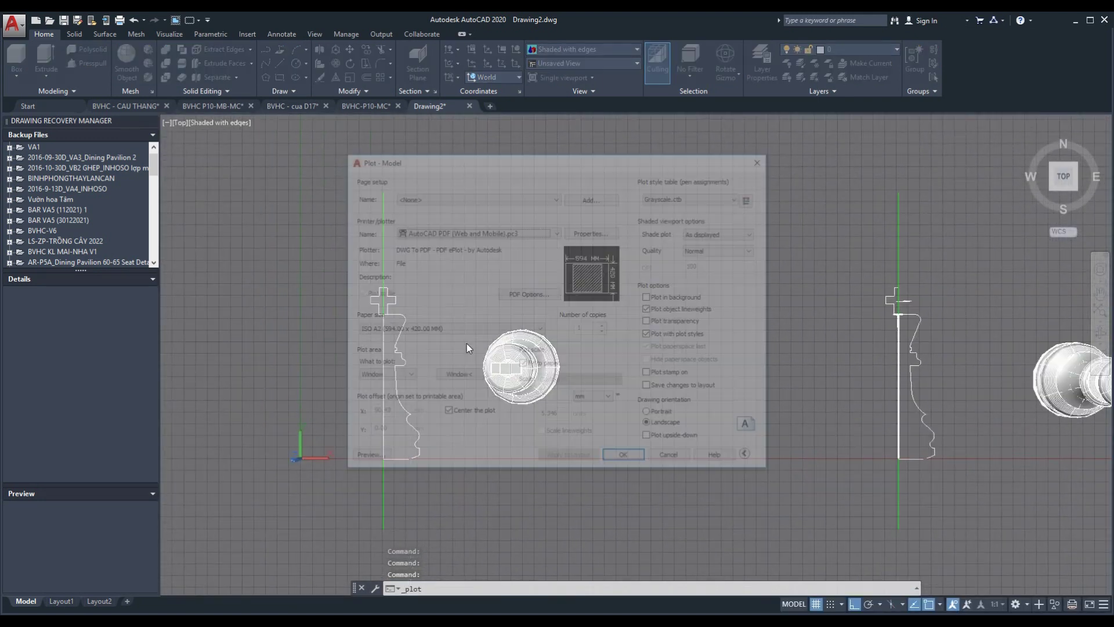
{"action": "left_click", "coordinate": [459, 374]}
{"action": "left_click", "coordinate": [598, 480]}
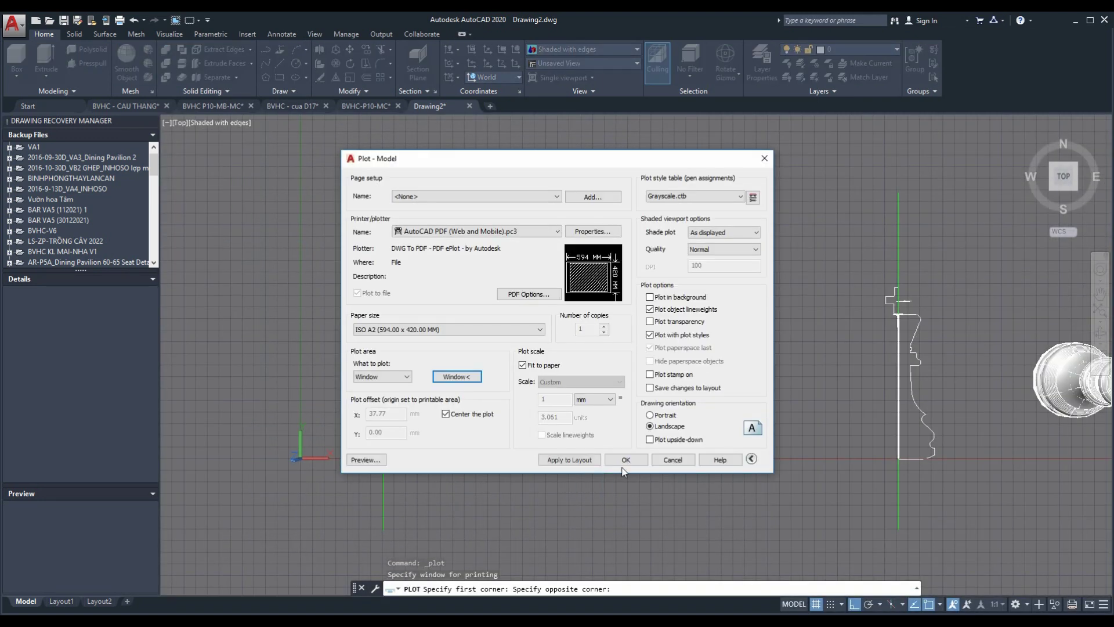
{"action": "left_click", "coordinate": [626, 459]}
{"action": "left_click", "coordinate": [614, 438]}
{"action": "left_click", "coordinate": [595, 329]}
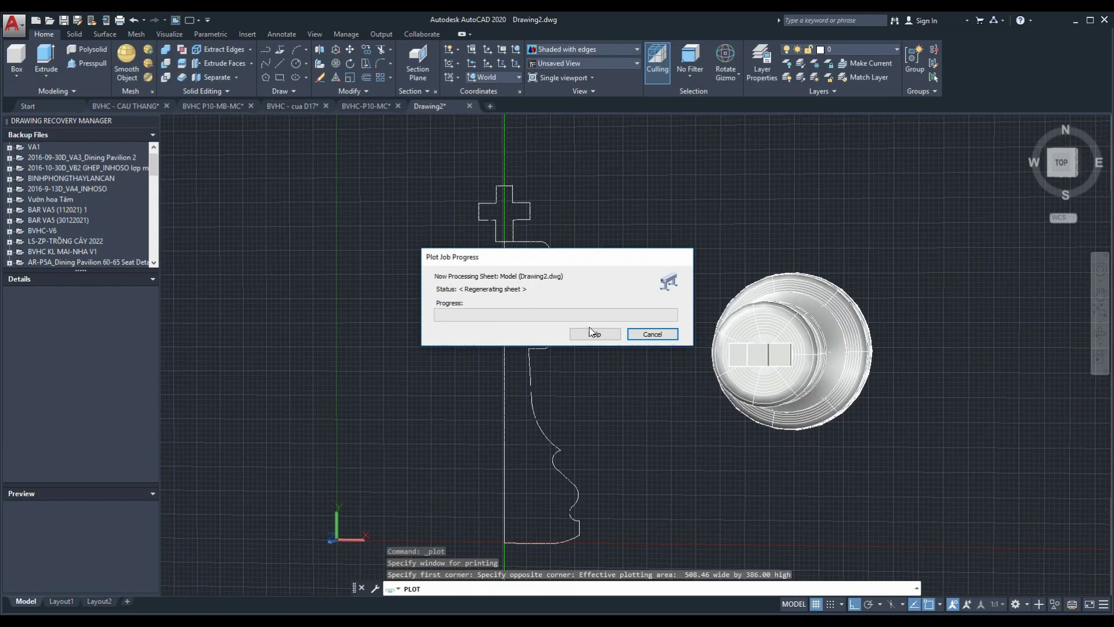
{"action": "scroll", "coordinate": [673, 292], "scroll_direction": "down", "scroll_amount": 1}
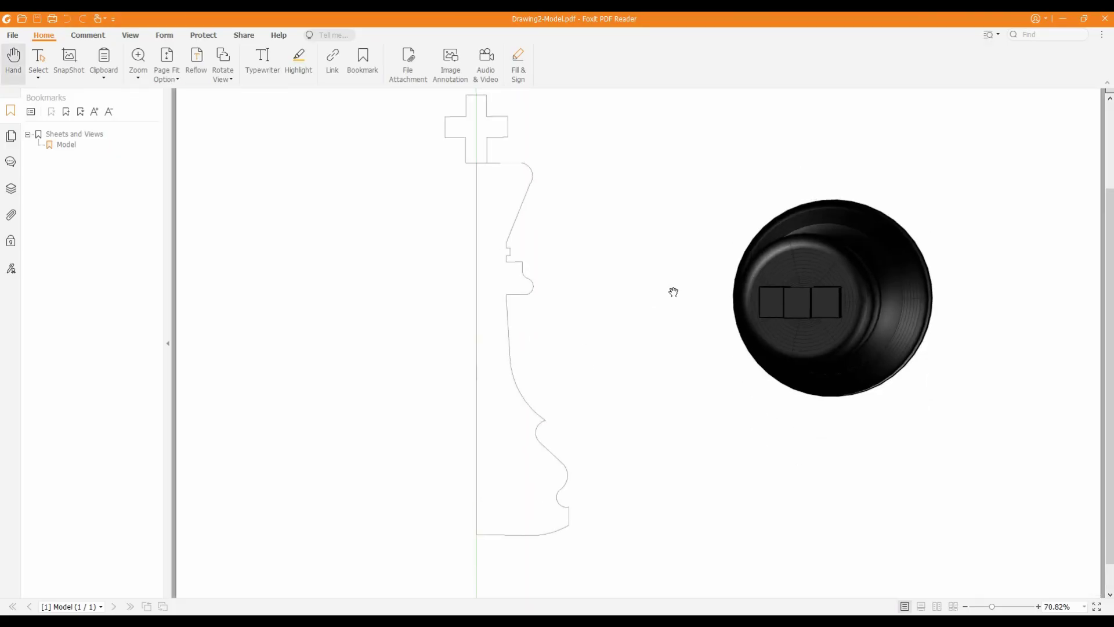
{"action": "left_click", "coordinate": [1104, 19]}
Switch to an angled 3D view, then pan and orbit the king into frame.
{"action": "left_click", "coordinate": [1036, 141]}
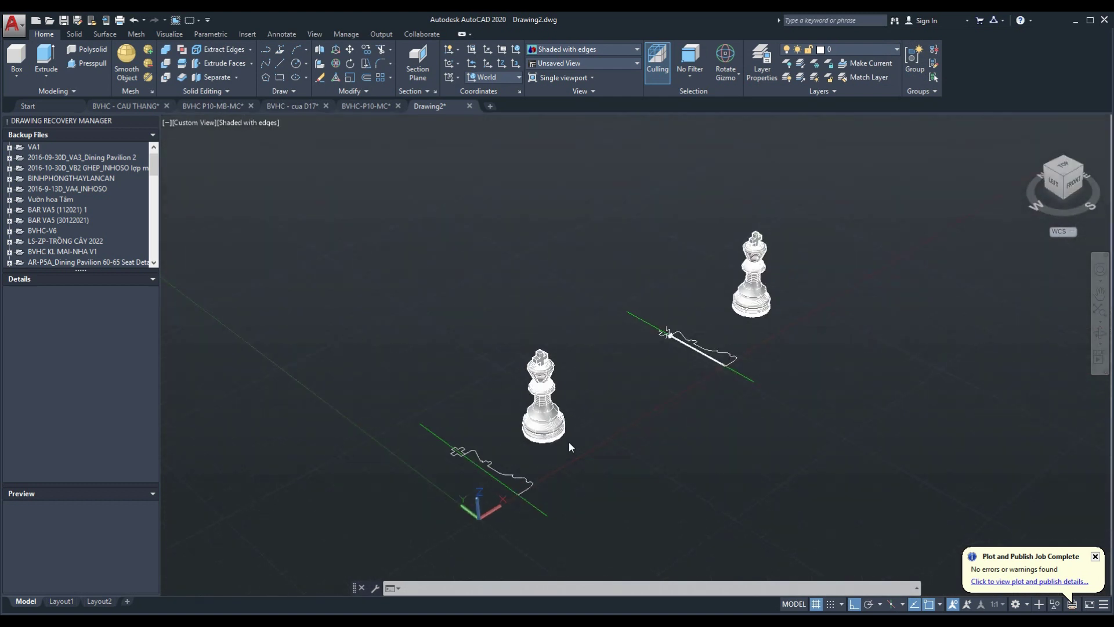
{"action": "middle_click_drag", "start_coordinate": [597, 495], "coordinate": [681, 468]}
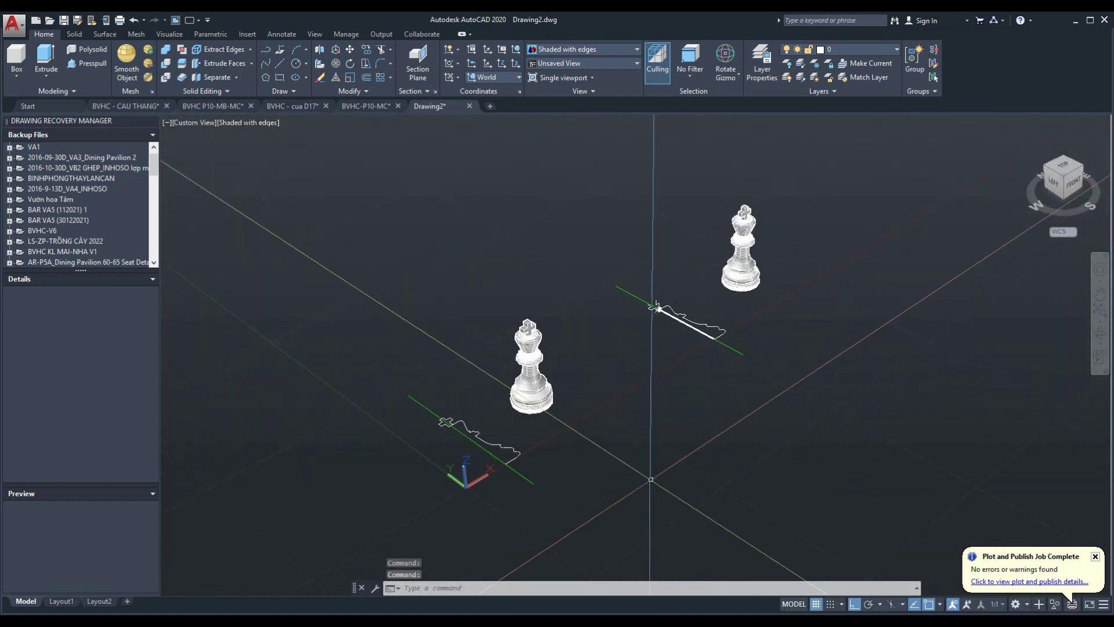
{"action": "left_click", "coordinate": [1100, 332]}
{"action": "mouse_move", "coordinate": [641, 443]}
{"action": "left_mouse_down"}
{"action": "mouse_move", "coordinate": [578, 455]}
{"action": "mouse_move", "coordinate": [575, 393]}
{"action": "left_mouse_up"}
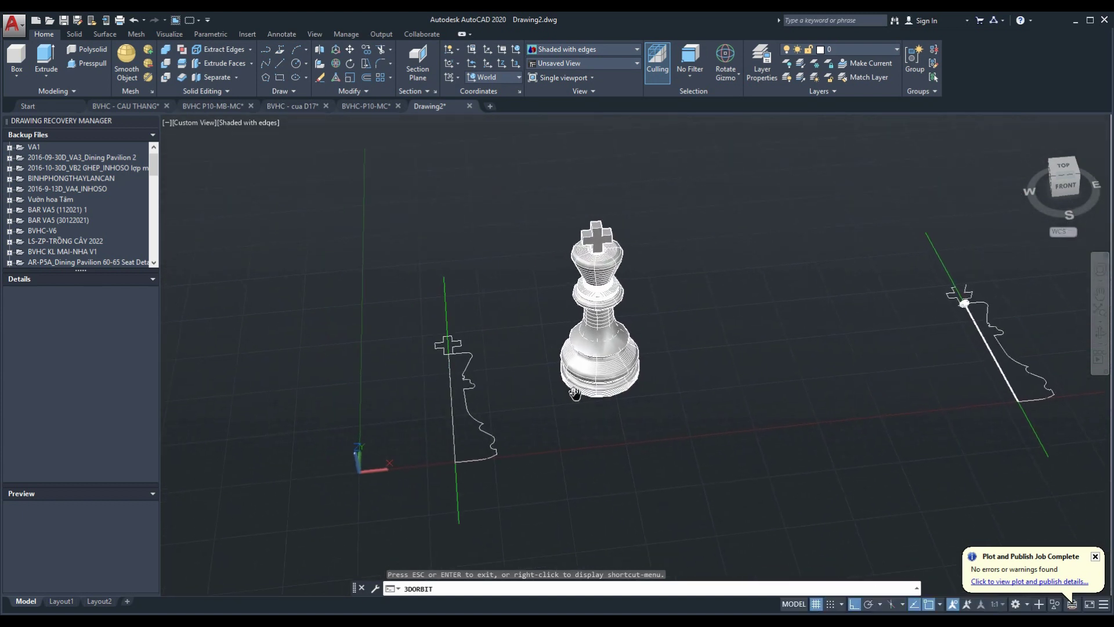
{"action": "key", "text": "Escape"}
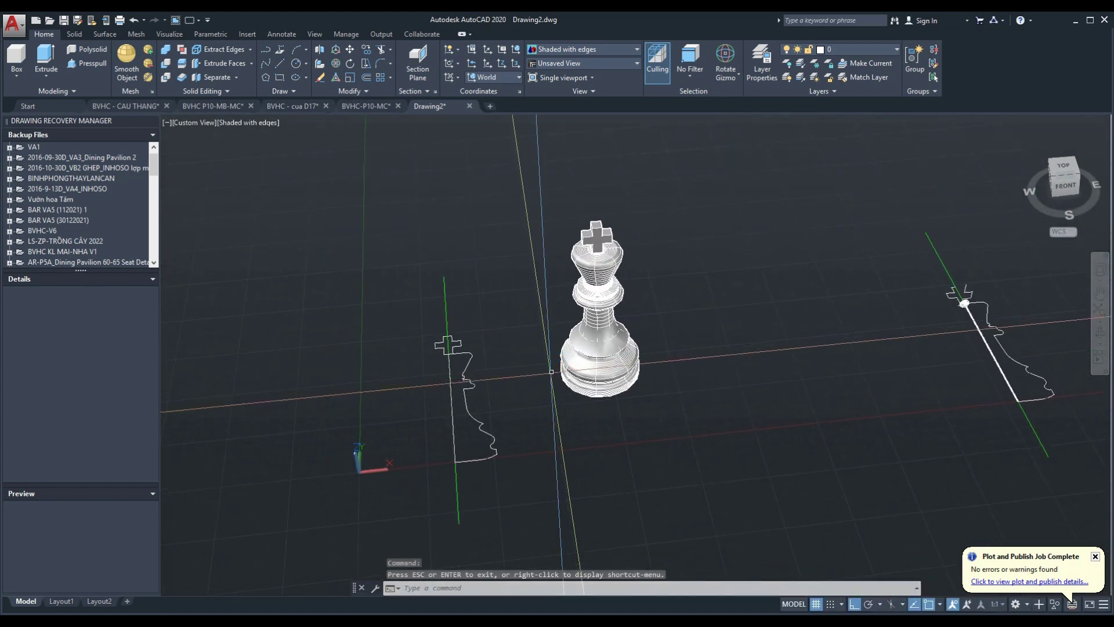
Plot a window framing the king and its profile to PDF.
{"action": "key", "text": "ctrl+p"}
{"action": "left_click", "coordinate": [464, 378]}
{"action": "left_click", "coordinate": [358, 204]}
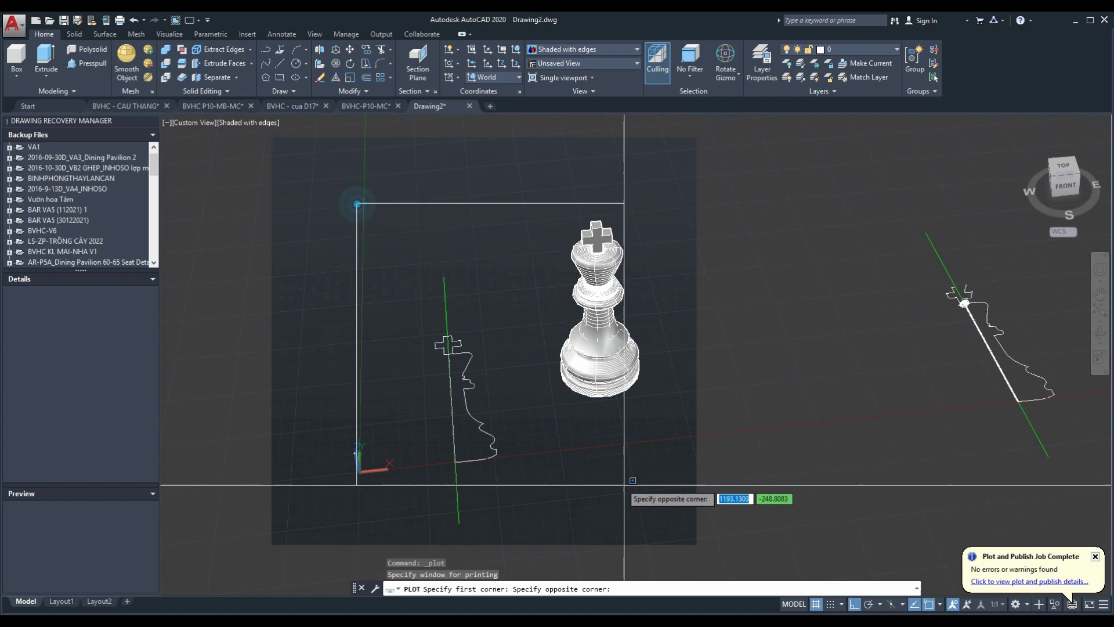
{"action": "left_click", "coordinate": [693, 486]}
{"action": "left_click", "coordinate": [622, 460]}
{"action": "left_click", "coordinate": [596, 348]}
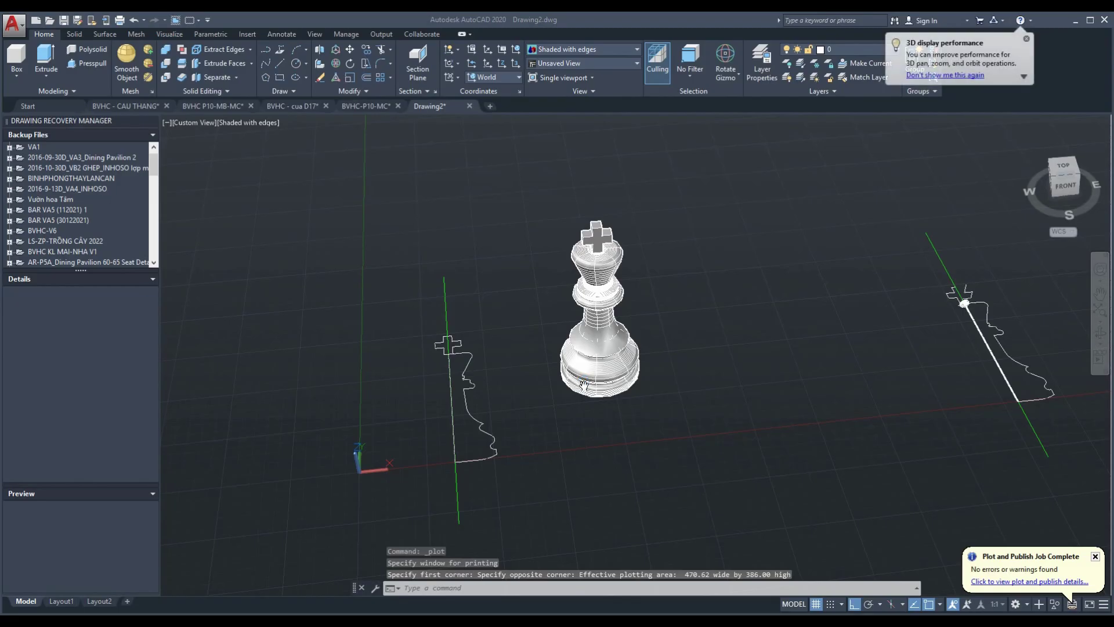
Zoom out to view the whole PDF page, close Foxit, then orbit and zoom onto the king.
{"action": "scroll", "coordinate": [760, 361], "scroll_direction": "down", "scroll_amount": 1, "text": "ctrl"}
{"action": "scroll", "coordinate": [760, 361], "scroll_direction": "down", "scroll_amount": 2, "text": "ctrl"}
{"action": "scroll", "coordinate": [760, 360], "scroll_direction": "down", "scroll_amount": 2, "text": "ctrl"}
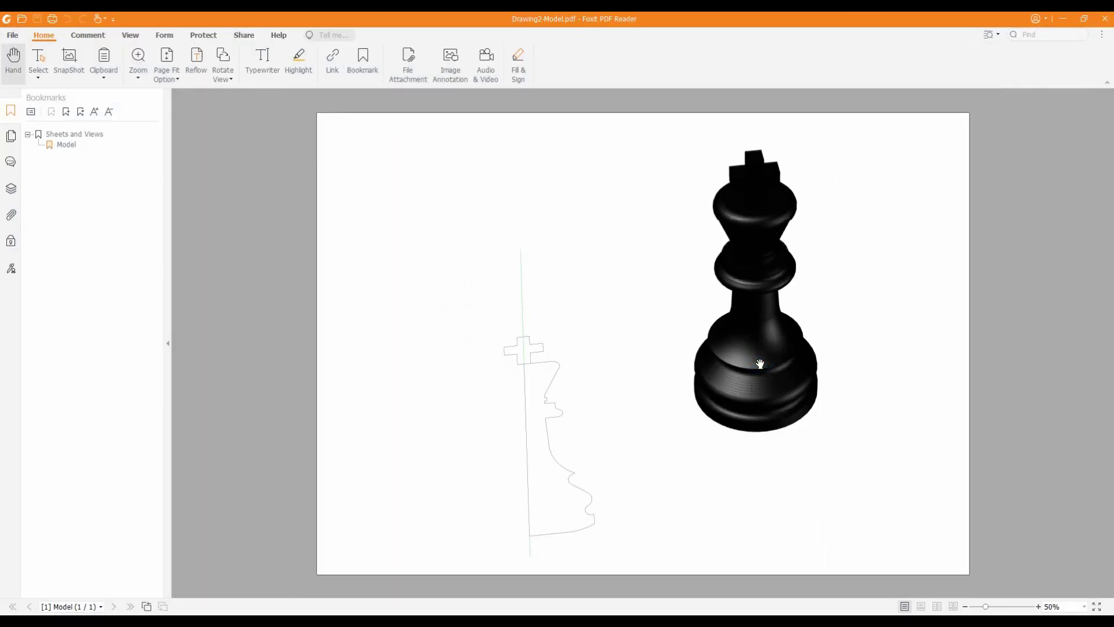
{"action": "left_click", "coordinate": [1104, 19]}
{"action": "mouse_move", "coordinate": [597, 463]}
{"action": "middle_mouse_down", "text": "shift"}
{"action": "mouse_move", "coordinate": [725, 392]}
{"action": "mouse_move", "coordinate": [671, 380]}
{"action": "mouse_move", "coordinate": [642, 392]}
{"action": "mouse_move", "coordinate": [636, 337]}
{"action": "mouse_move", "coordinate": [666, 335]}
{"action": "middle_mouse_up", "text": "shift"}
{"action": "scroll", "coordinate": [667, 377], "scroll_direction": "up", "scroll_amount": 2}
{"action": "scroll", "coordinate": [679, 393], "scroll_direction": "up", "scroll_amount": 1}
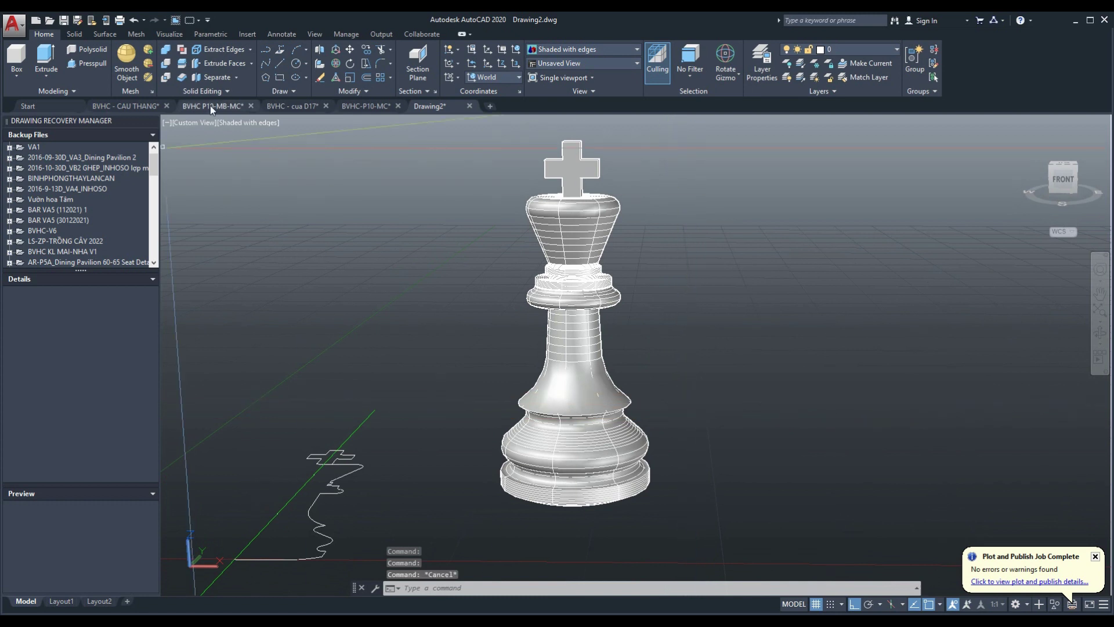